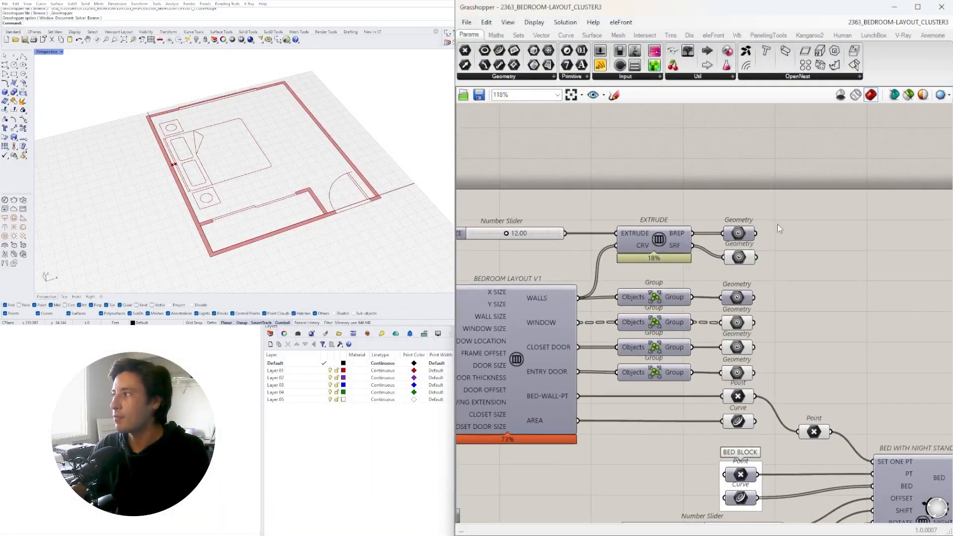
Step: Turn on the preview of the Geometry parameter fed by the EXTRUDE cluster's BREP output
right_click(744, 236)
left_click(774, 251)
left_click(667, 197)
Step: Examine the extruded bedroom walls from several angles together with the overall layout definition
right_click_drag(364, 172, 305, 74)
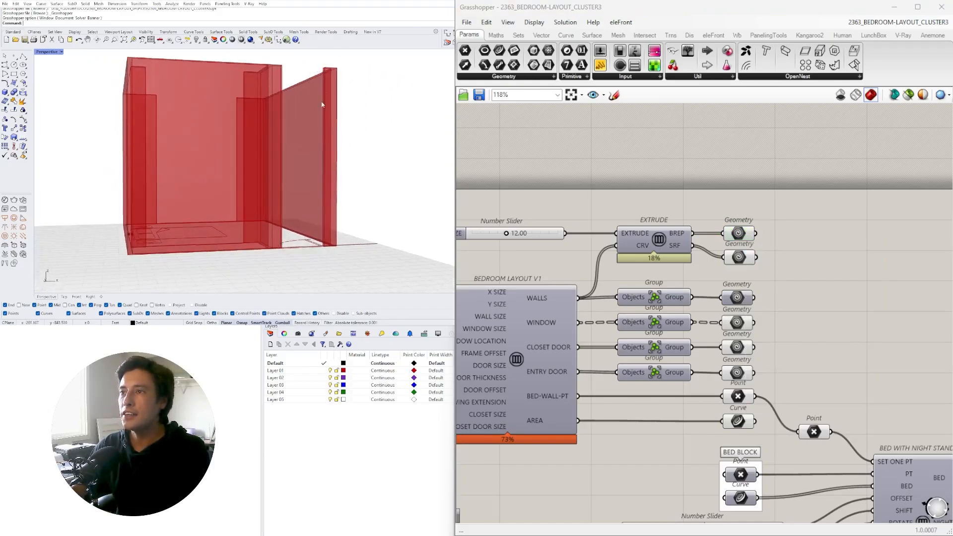
right_click_drag(324, 177, 249, 123)
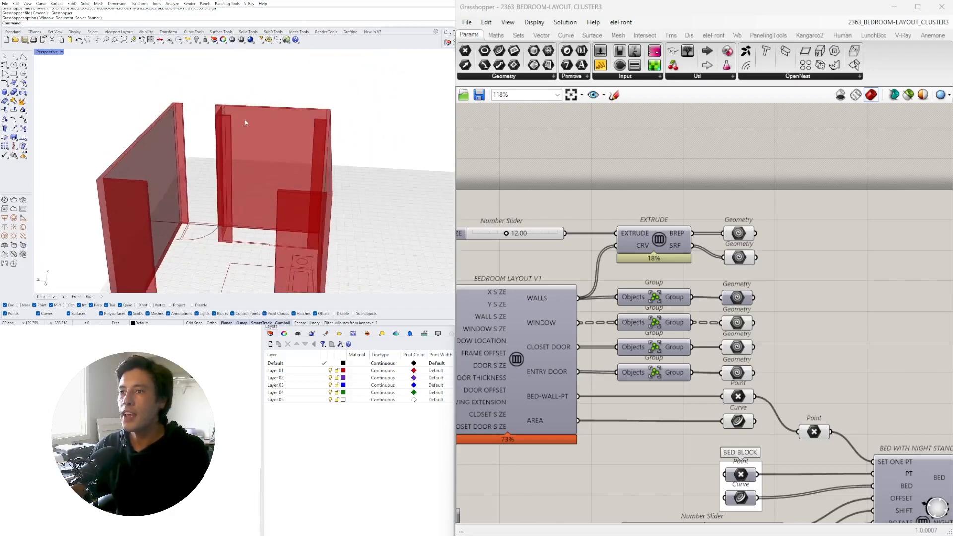
right_click_drag(331, 119, 232, 243)
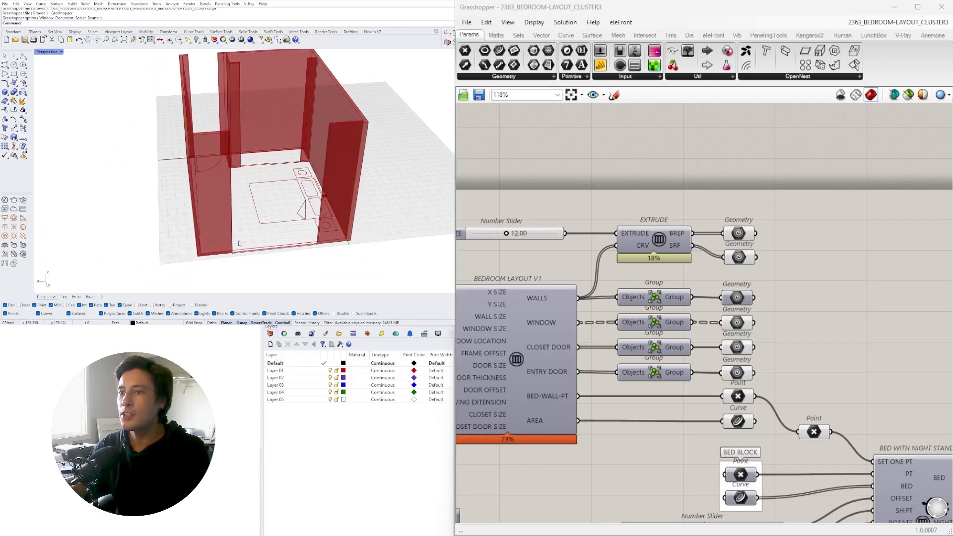
right_click_drag(299, 232, 188, 227)
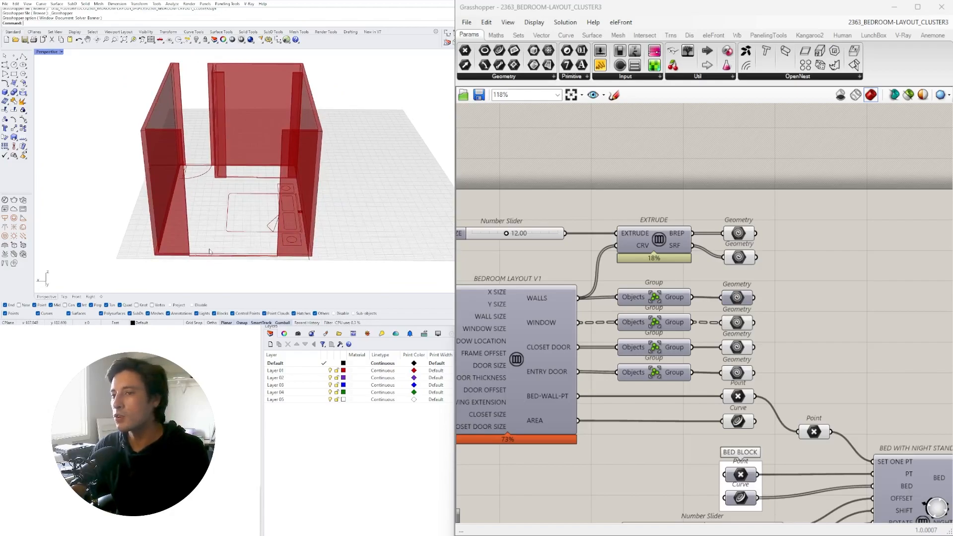
right_click_drag(184, 217, 276, 155)
scroll(766, 215, "down", 4)
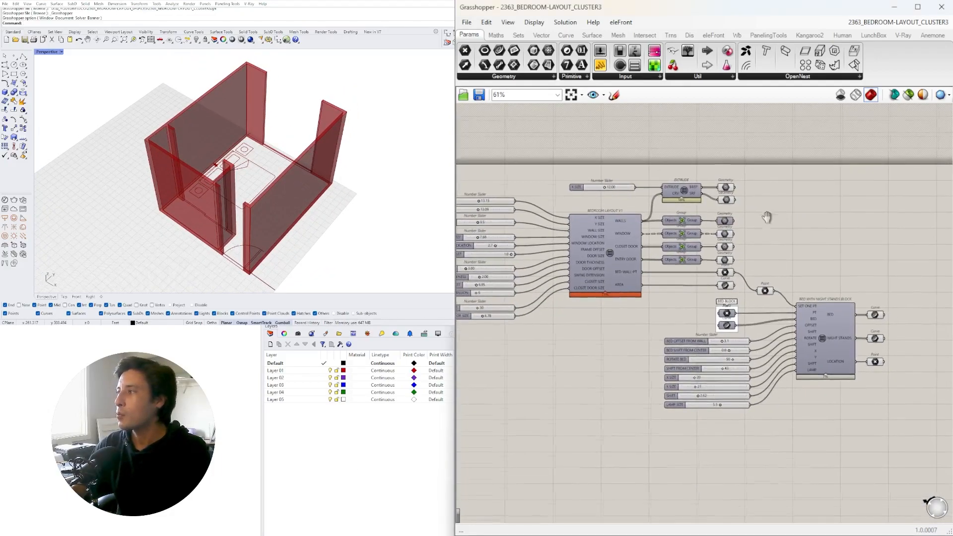
scroll(766, 214, "down", 1)
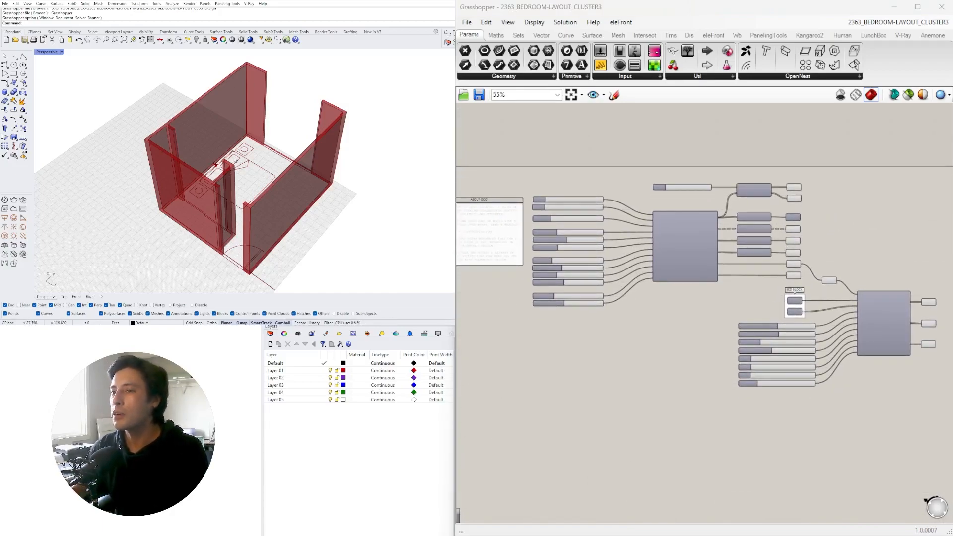
mouse_move(254, 172)
right_mouse_down()
mouse_move(272, 149)
mouse_move(249, 178)
right_mouse_up()
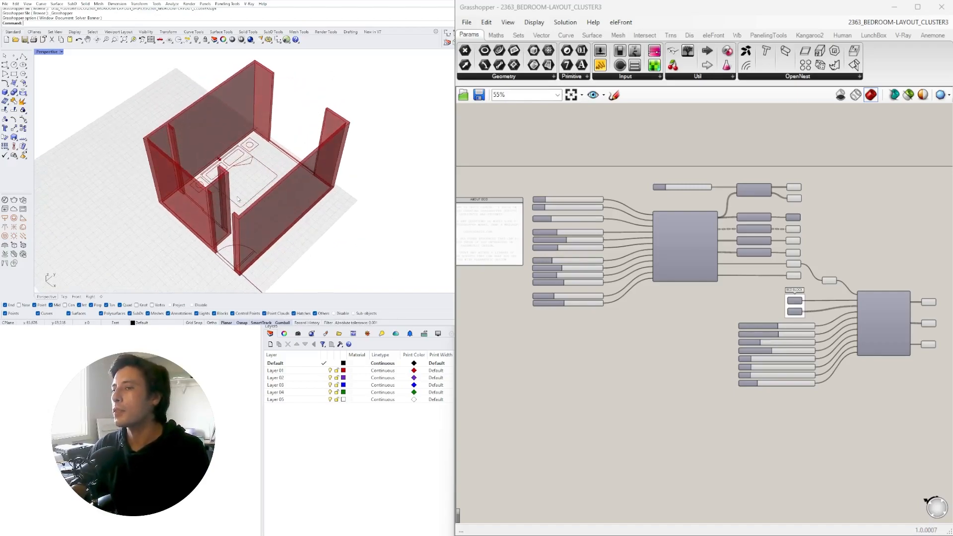
scroll(248, 191, "up", 1)
right_click_drag(250, 193, 253, 192, "shift")
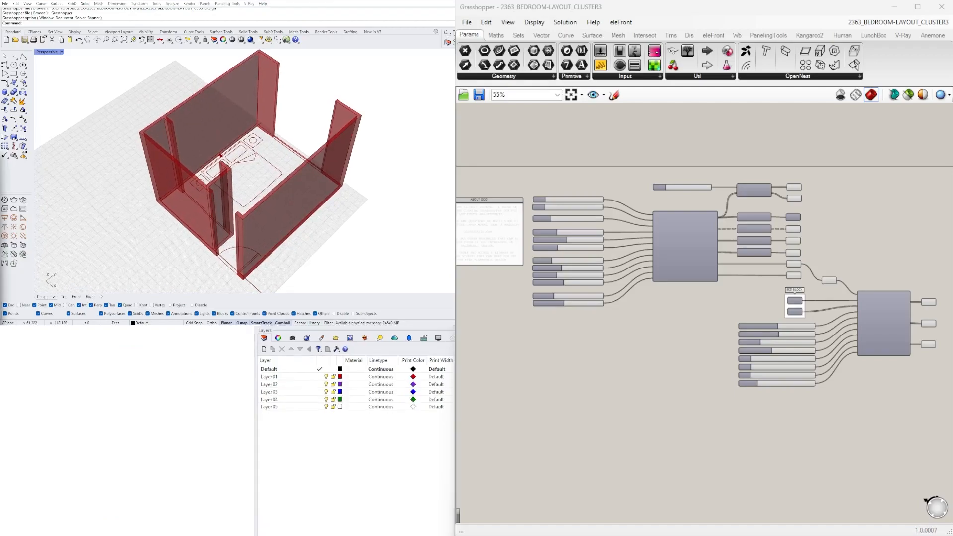
right_click_drag(250, 191, 317, 189)
scroll(668, 199, "up", 2)
scroll(730, 252, "up", 2)
Step: Inspect the bedroom layout and bed clusters, and the wall ends around the entry door opening
left_click(690, 263)
scroll(689, 261, "down", 4)
right_click_drag(883, 326, 769, 304)
left_click(770, 310, "shift")
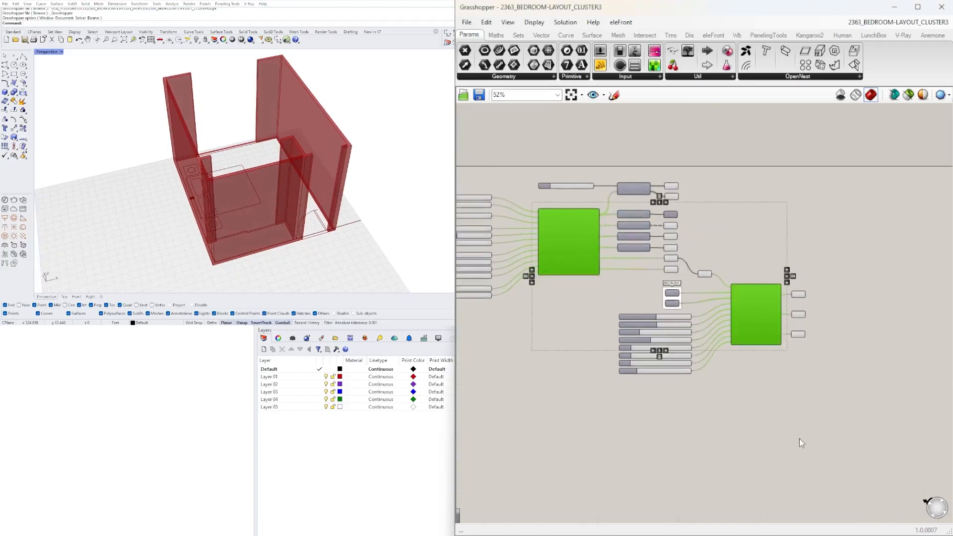
left_click(798, 436)
scroll(587, 251, "up", 5)
right_click_drag(311, 215, 248, 253)
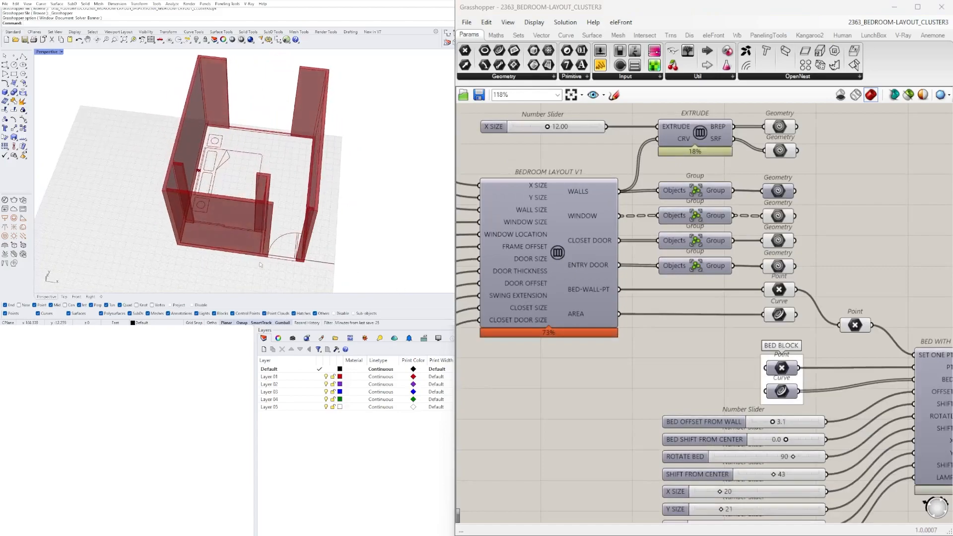
scroll(242, 259, "up", 6)
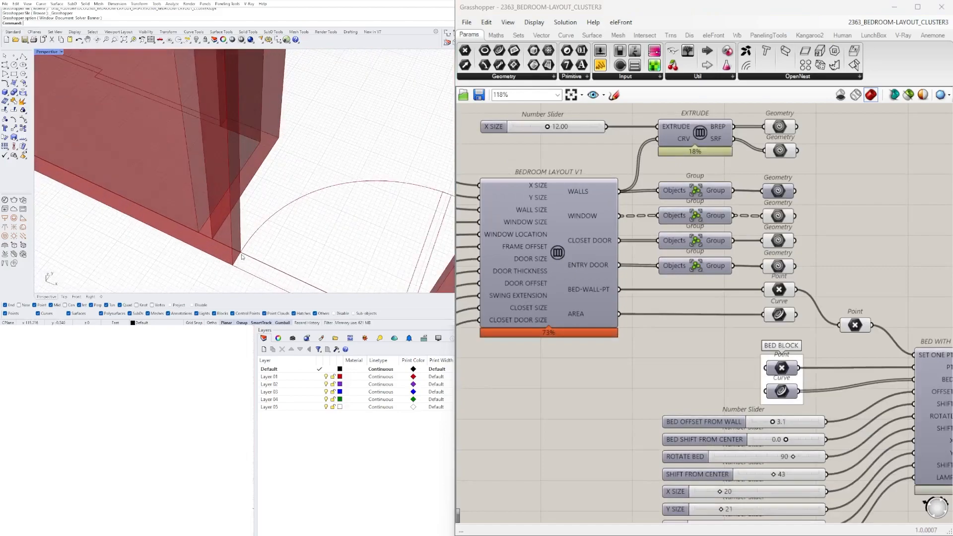
right_click_drag(234, 272, 363, 200)
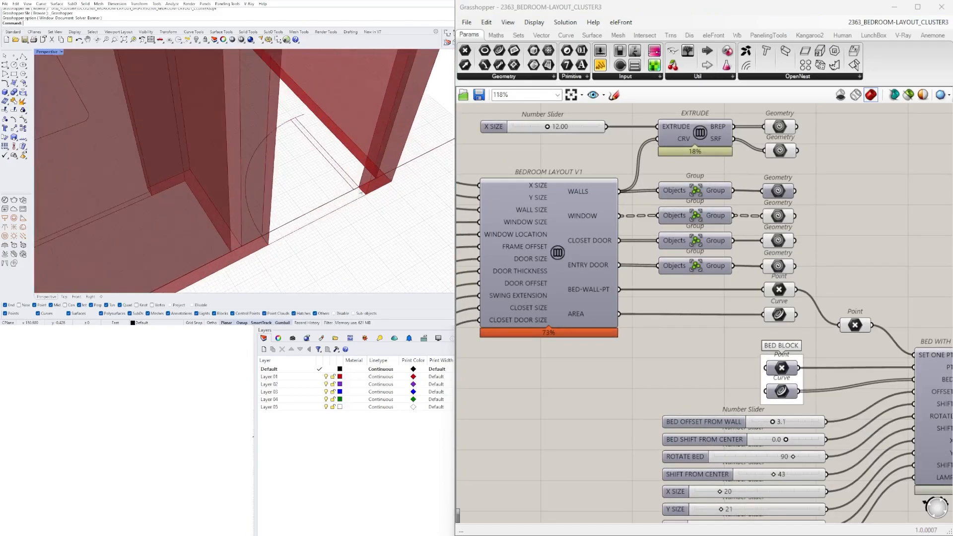
scroll(594, 263, "down", 3)
scroll(628, 269, "up", 3)
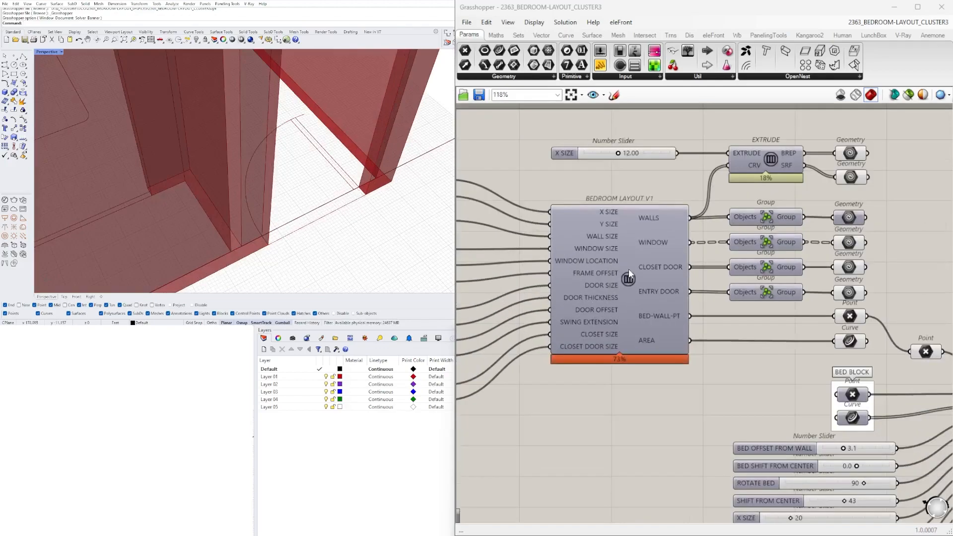
Step: Open the BEDROOM LAYOUT V1 cluster for editing and bring up its Line components
left_click(628, 269)
double_click(629, 265)
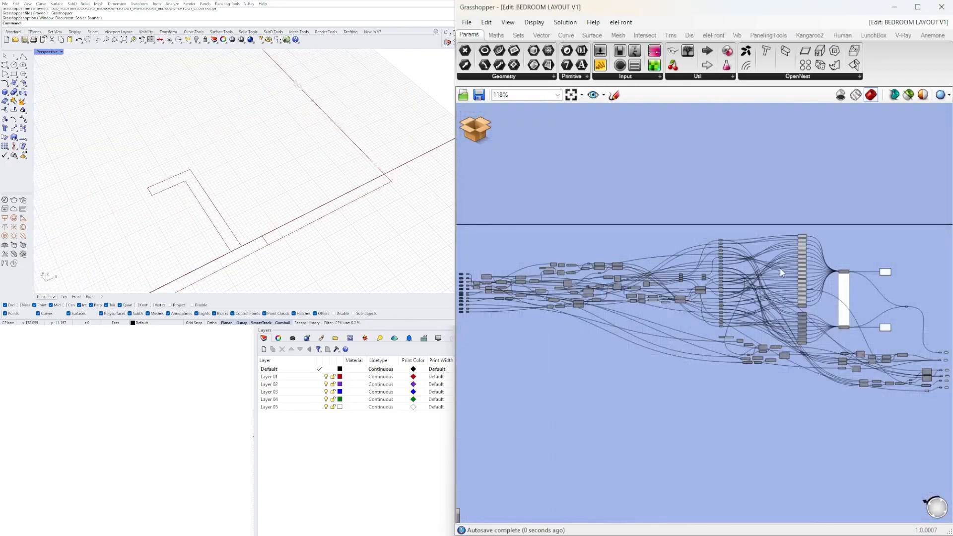
scroll(770, 268, "up", 3)
right_click_drag(814, 283, 691, 329)
scroll(691, 329, "down", 5)
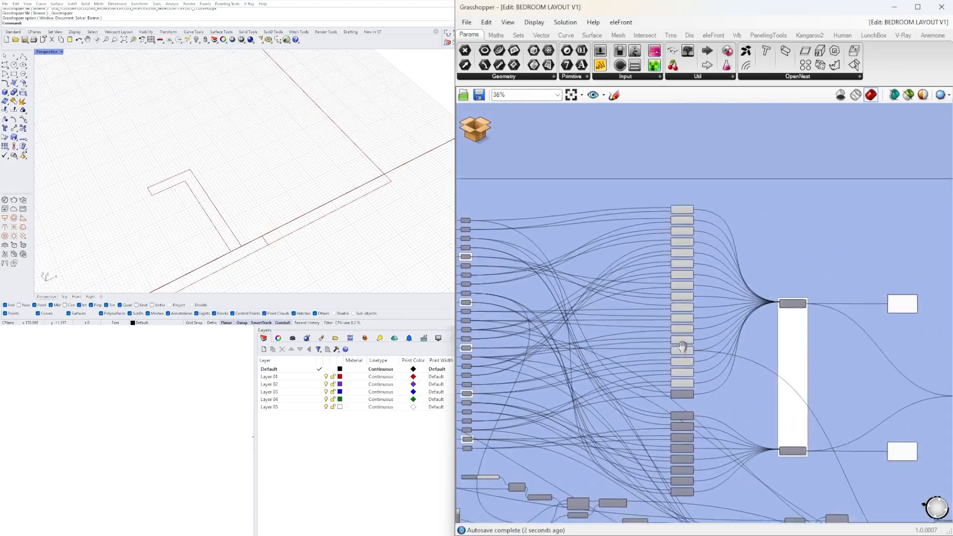
Step: Copy the Line component for one side of the entry door opening to an empty canvas area
left_click_drag(645, 231, 711, 386)
right_click_drag(695, 367, 695, 341)
left_click_drag(653, 156, 701, 204)
scroll(695, 189, "up", 4)
left_click(671, 207)
left_click_drag(670, 206, 842, 138)
Step: Turn on the preview of the lower group of eight Line components that feed the second Join Curves
scroll(827, 224, "down", 5)
scroll(763, 397, "up", 4)
right_click_drag(764, 397, 724, 303)
scroll(749, 254, "down", 2)
right_click_drag(782, 249, 718, 242)
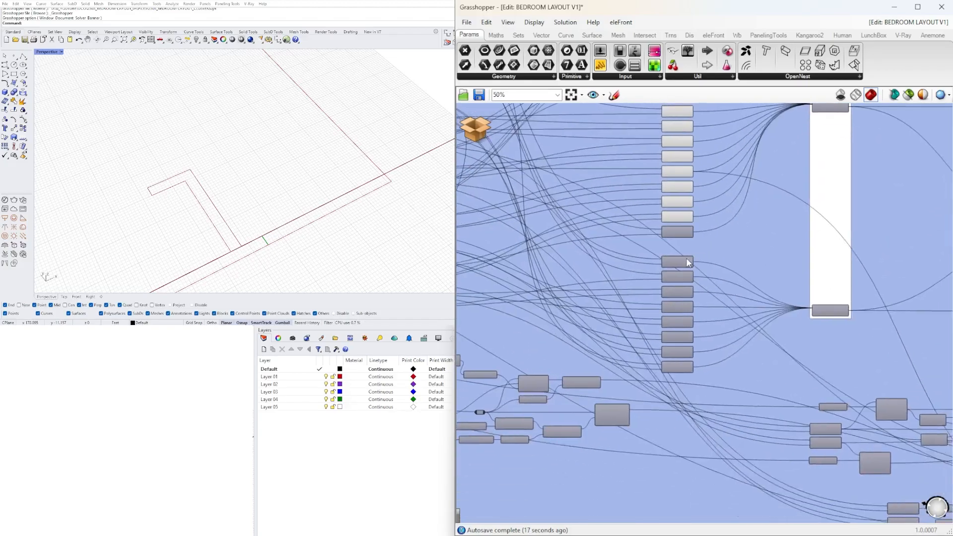
scroll(680, 238, "up", 3)
left_click_drag(631, 237, 721, 446)
middle_click(651, 274)
left_click(677, 253)
right_click_drag(753, 238, 768, 198)
left_click(771, 190)
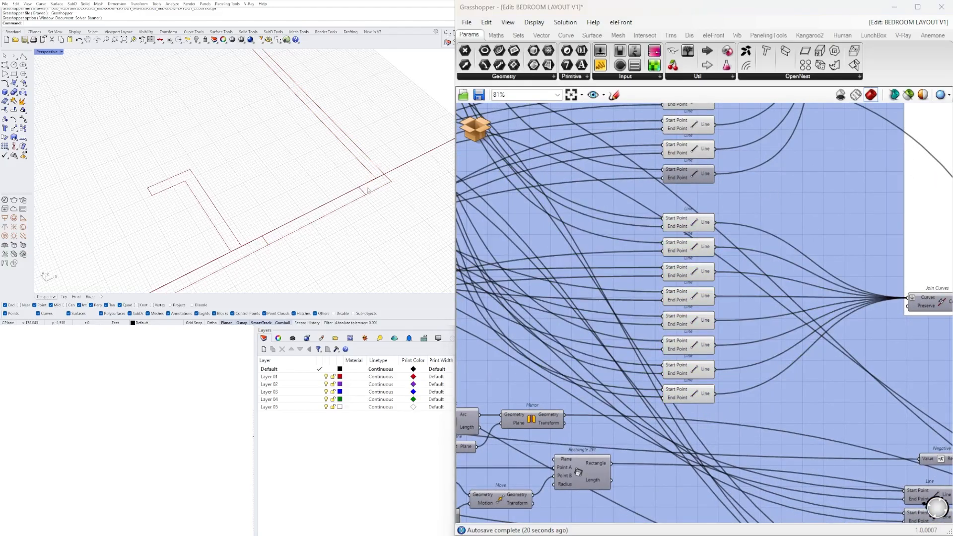
Step: Copy the Line component for the other side of the entry door opening and place both copies together below the graph
scroll(725, 351, "up", 2)
left_click(681, 343)
left_click_drag(672, 368, 674, 363)
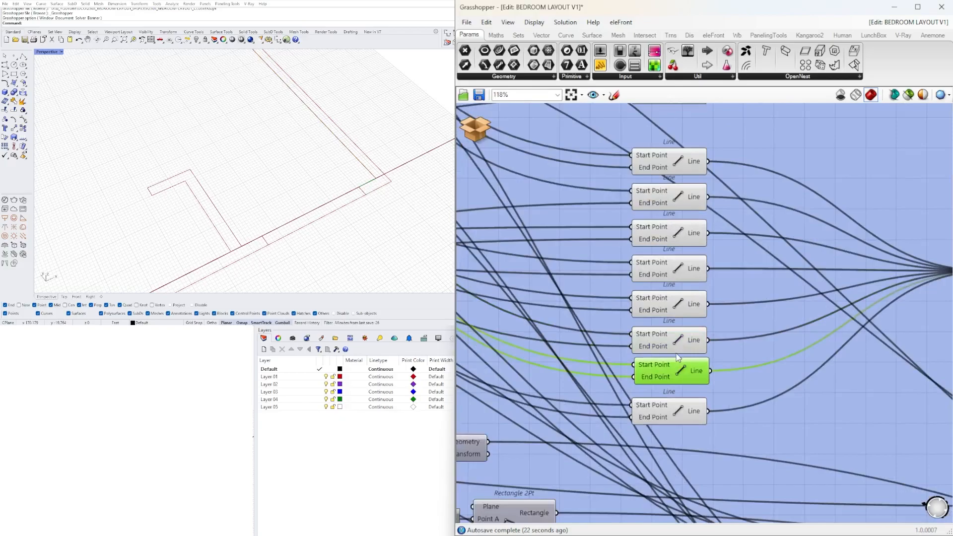
left_click(676, 403)
scroll(651, 395, "down", 5)
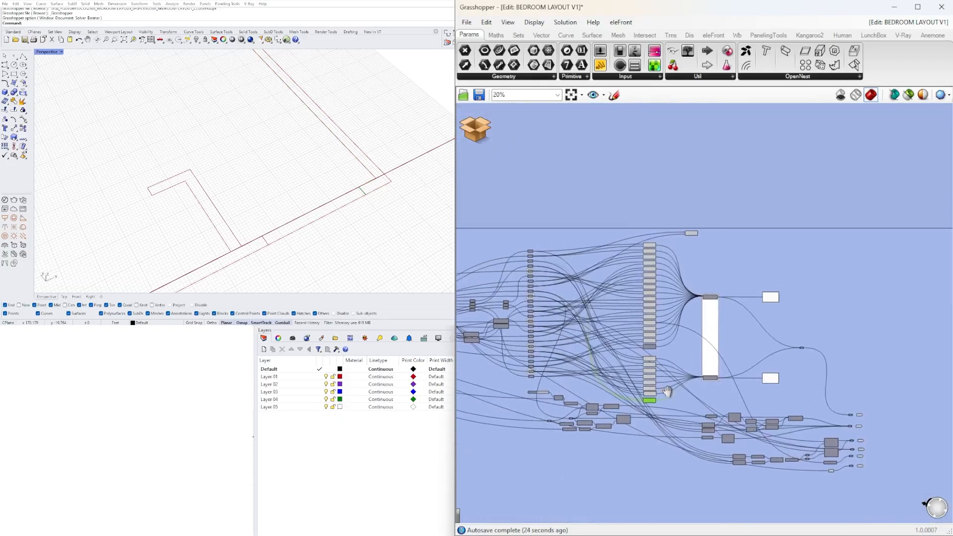
left_click_drag(645, 405, 786, 376, "alt")
scroll(704, 183, "down", 2)
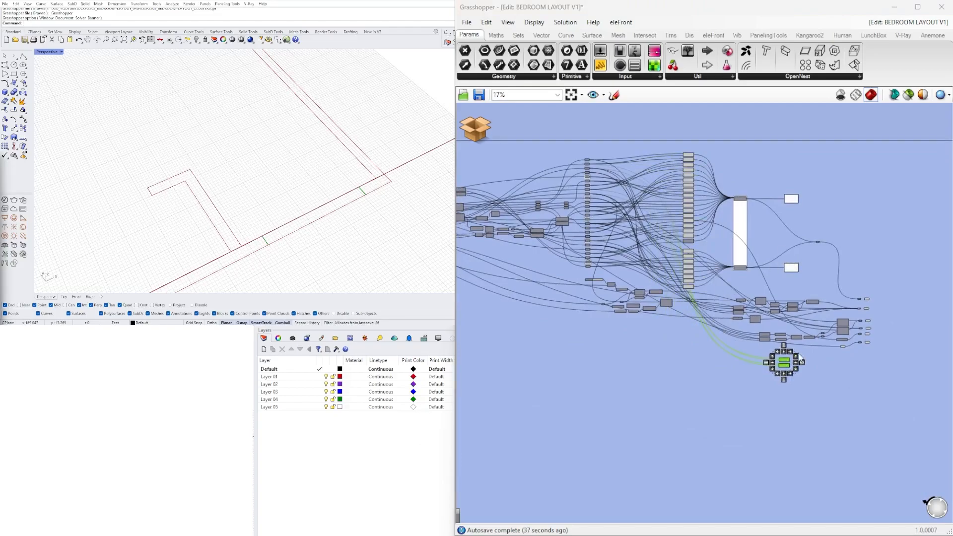
Step: Examine the cluster's output relays and the free canvas space beneath them
scroll(802, 352, "up", 3)
left_click_drag(777, 360, 673, 364)
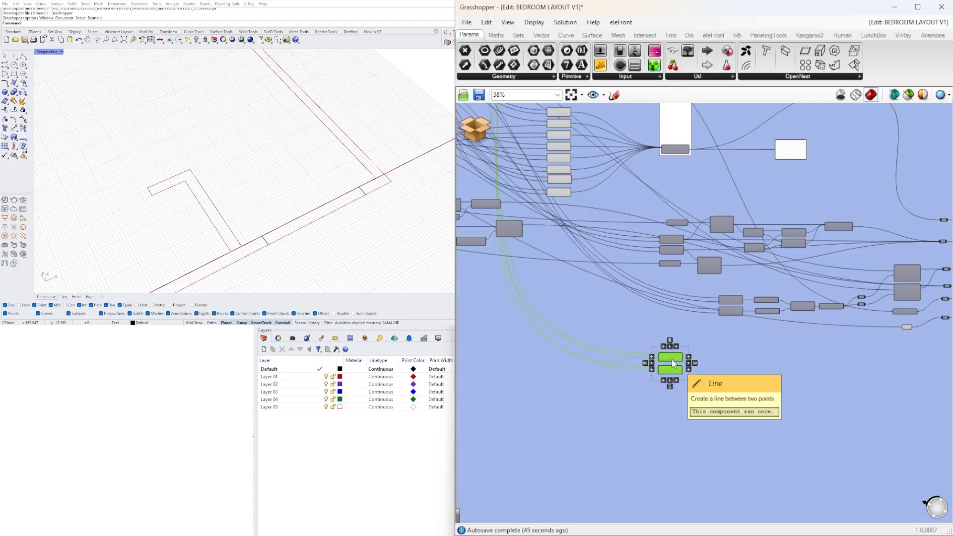
scroll(671, 358, "up", 3)
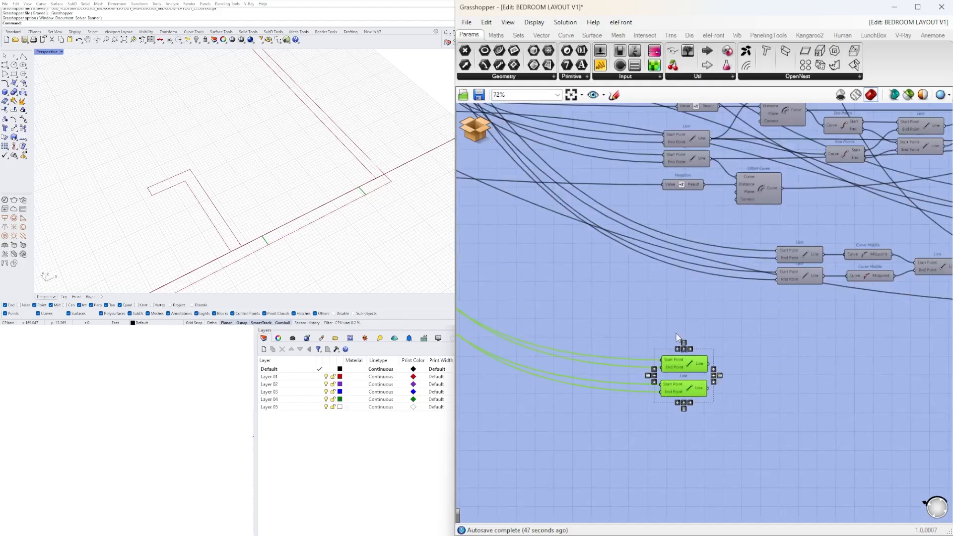
scroll(689, 365, "down", 4)
right_click_drag(767, 372, 612, 396)
scroll(735, 323, "up", 3)
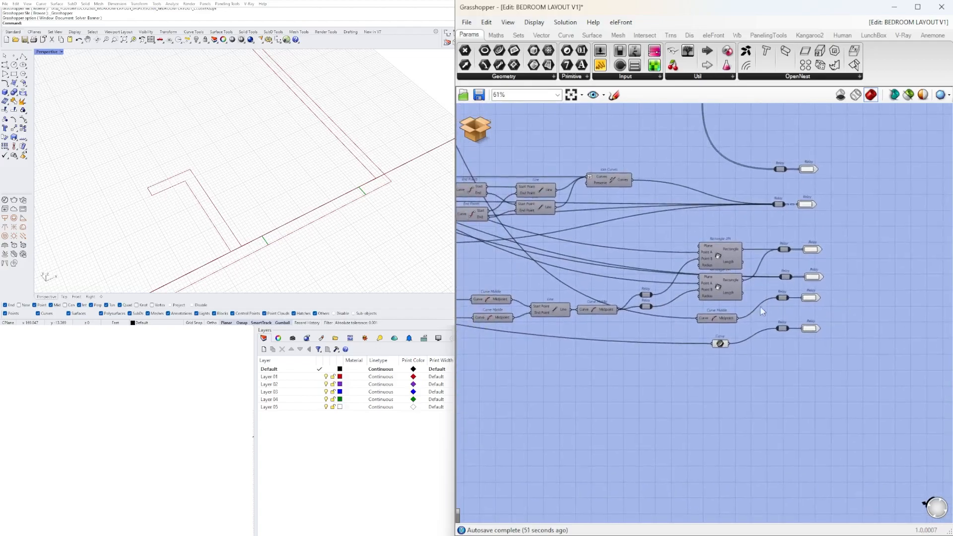
scroll(794, 342, "up", 4)
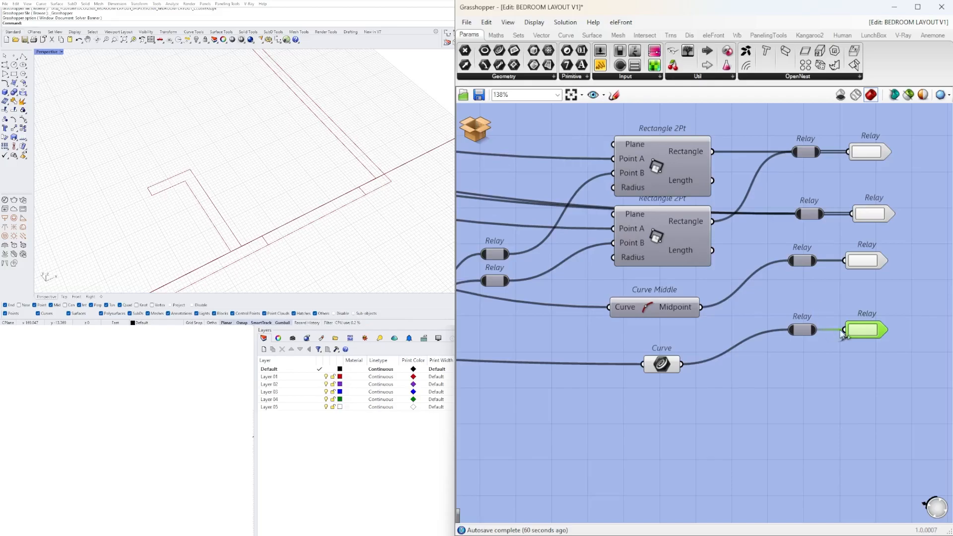
scroll(794, 347, "down", 6)
Step: Move the two copied door Line components into the free space beneath the cluster's output relays
left_click_drag(743, 446, 649, 359)
right_click_drag(676, 372, 581, 360)
left_click_drag(562, 361, 835, 371)
scroll(858, 375, "up", 4)
right_click_drag(858, 374, 621, 378)
scroll(621, 378, "up", 1)
left_click_drag(572, 380, 593, 369)
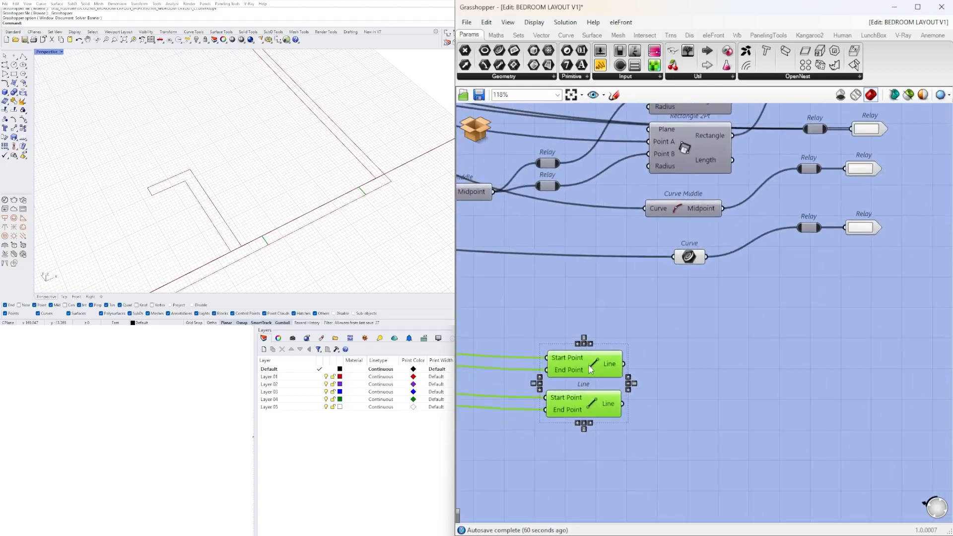
scroll(670, 351, "down", 5)
right_click_drag(519, 305, 721, 311)
scroll(721, 311, "down", 4)
scroll(781, 326, "up", 5)
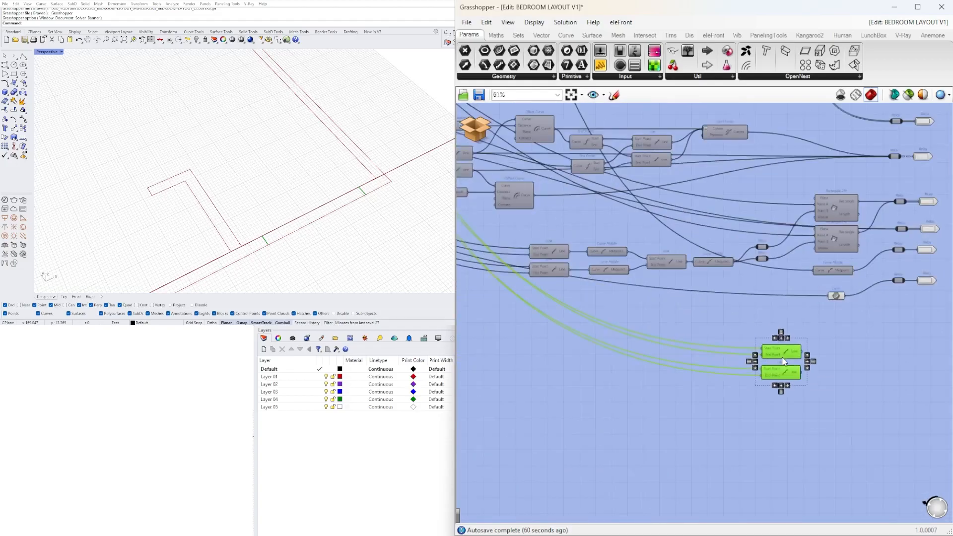
left_click_drag(784, 361, 811, 401)
Step: Identify the Line components at the two ends of the closet opening and copy them near the door pair
right_click_drag(185, 196, 168, 220)
scroll(264, 209, "down", 4)
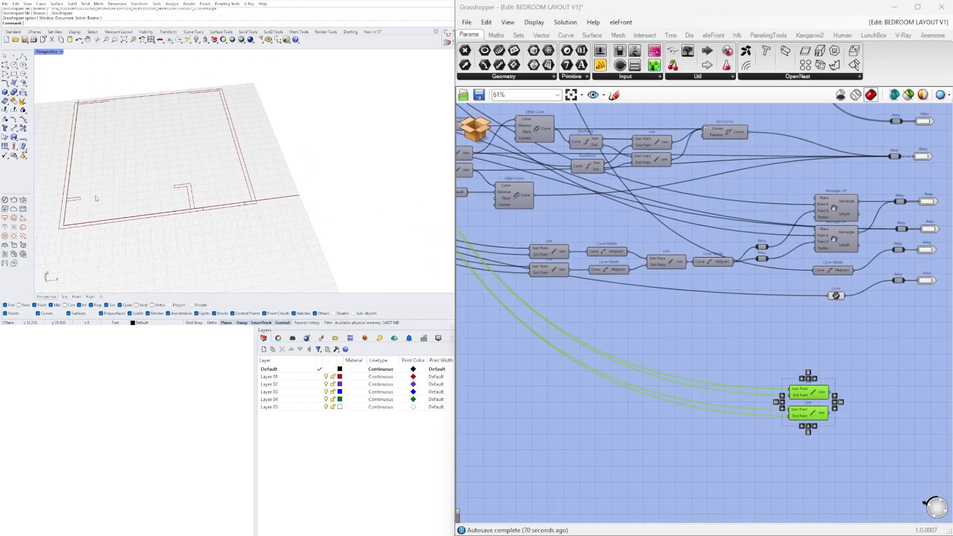
scroll(694, 379, "down", 2)
right_click_drag(698, 378, 849, 383)
scroll(752, 364, "down", 3)
right_click_drag(624, 157, 669, 220)
scroll(671, 224, "up", 4)
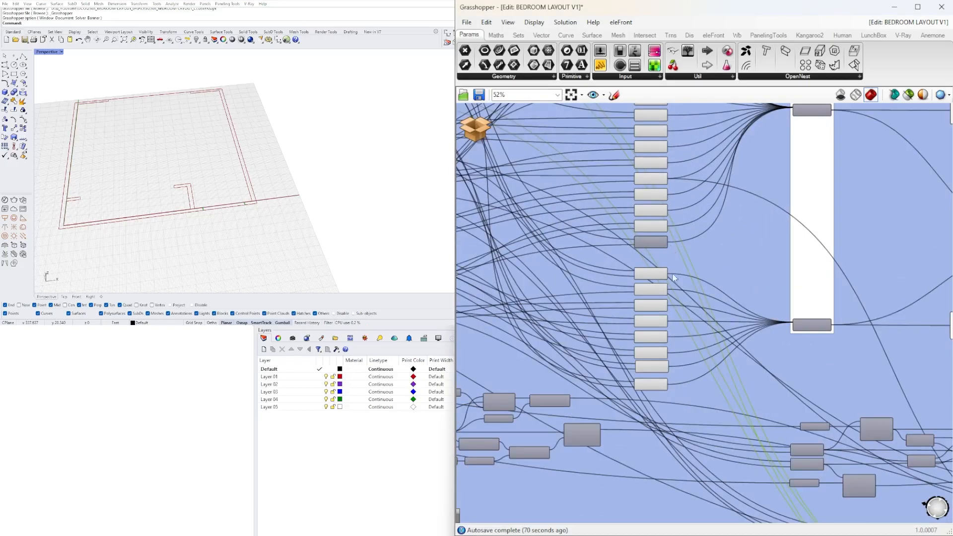
scroll(650, 333, "up", 4)
right_click_drag(647, 355, 693, 496)
scroll(615, 205, "up", 1)
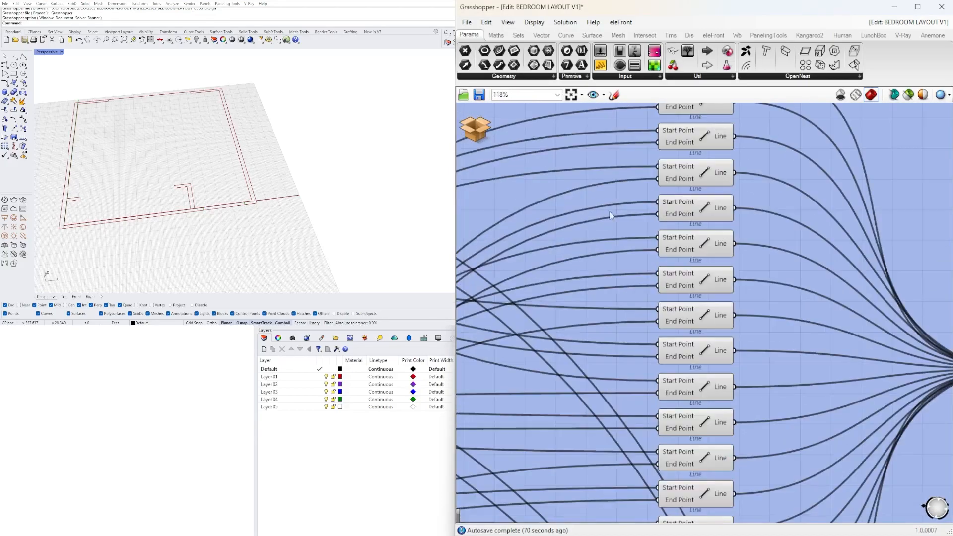
left_click_drag(615, 263, 769, 401)
right_click_drag(218, 169, 241, 196)
right_click_drag(572, 447, 592, 302)
left_click(722, 316)
right_click_drag(725, 343, 716, 320)
left_click(715, 397, "shift")
scroll(715, 397, "down", 4)
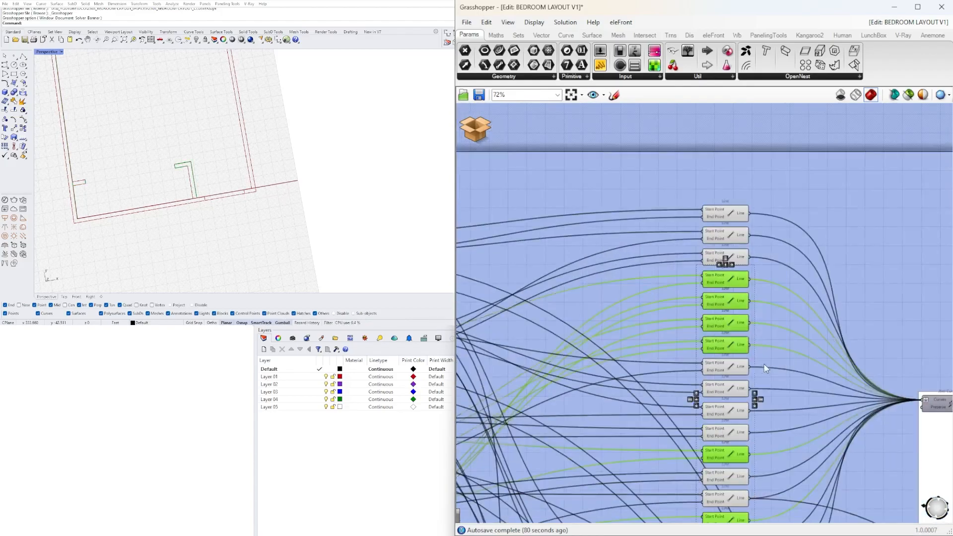
scroll(722, 257, "down", 3)
scroll(722, 257, "down", 3)
left_click_drag(722, 257, 843, 337, "alt")
scroll(660, 303, "up", 5)
scroll(689, 300, "down", 4)
left_click(679, 373)
Step: Copy the Line component for one end of the window opening down to the other copied lines
scroll(714, 397, "down", 5)
right_click_drag(164, 129, 234, 196, "shift")
scroll(598, 220, "up", 8)
left_click(690, 277)
right_click_drag(744, 447, 720, 258)
left_click(695, 262)
scroll(751, 279, "down", 2)
scroll(709, 258, "up", 4)
scroll(708, 270, "down", 7)
left_click_drag(537, 184, 691, 378)
Step: Copy the Line component for the opposite end of the window opening and place it with its counterpart
scroll(534, 189, "up", 4)
scroll(541, 201, "down", 5)
scroll(551, 242, "up", 3)
scroll(513, 199, "up", 5)
left_click(582, 220)
left_click_drag(583, 220, 521, 200, "alt")
scroll(520, 199, "down", 6)
left_click_drag(521, 200, 781, 426)
scroll(774, 452, "up", 3)
left_click(744, 466)
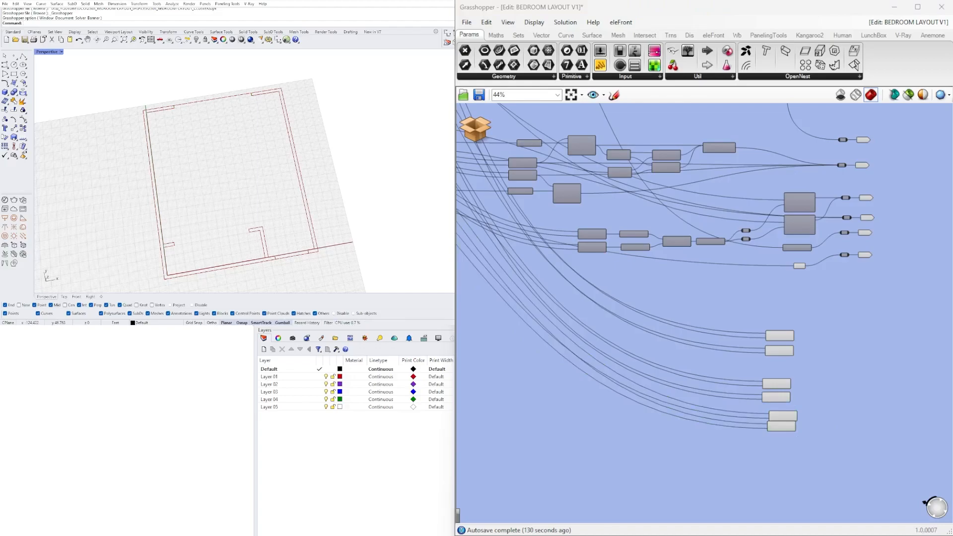
Step: Review the copied Line pairs and their connections back to the original point components
scroll(786, 346, "down", 4)
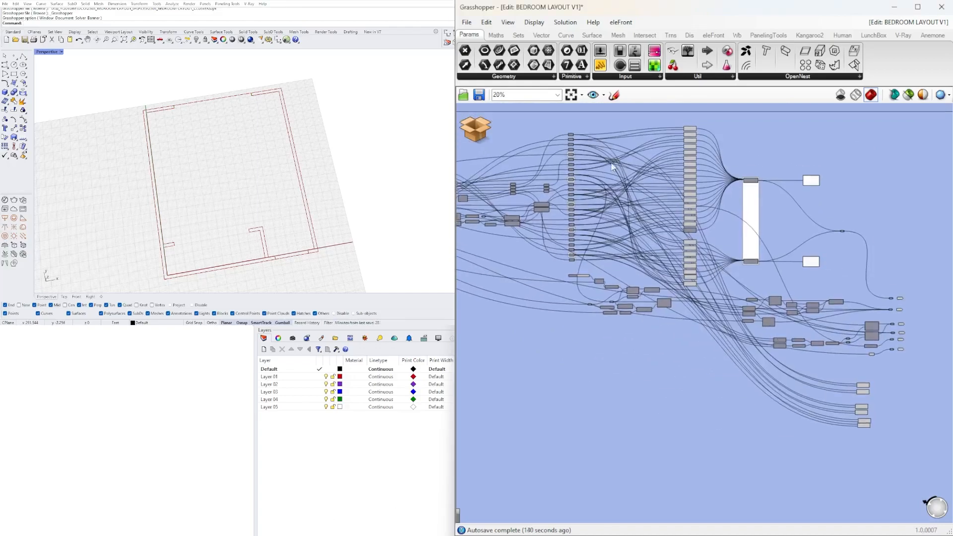
scroll(874, 393, "up", 8)
right_click_drag(891, 391, 805, 318)
left_click_drag(801, 311, 739, 236)
scroll(755, 257, "down", 6)
right_click_drag(641, 197, 759, 377)
scroll(565, 191, "up", 4)
scroll(564, 191, "down", 2)
right_click_drag(477, 168, 623, 259)
right_click_drag(799, 166, 689, 155)
scroll(677, 149, "up", 3)
scroll(714, 337, "down", 3)
Step: Move the second Line component of the topmost copied pair closer to the first
right_click_drag(832, 430, 497, 125)
scroll(670, 355, "up", 5)
scroll(612, 319, "up", 2)
right_click_drag(692, 357, 743, 322)
left_click(743, 321)
left_click_drag(670, 309, 671, 301)
left_click(709, 328)
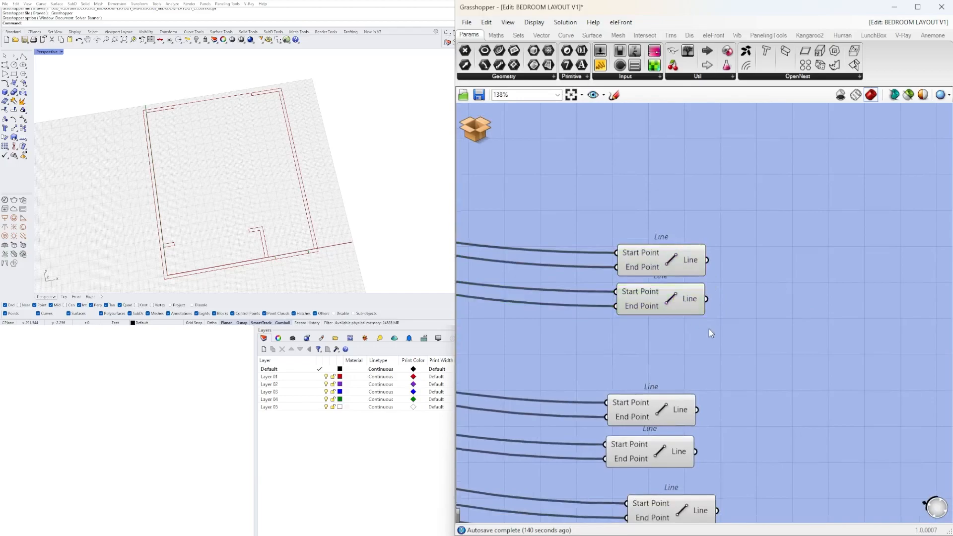
Step: Move the middle and lowest Line pairs up so the three pairs stack in one aligned column
left_click_drag(721, 445, 670, 359)
left_click(763, 427)
right_click_drag(764, 428, 745, 341)
left_click_drag(740, 490, 664, 421)
left_click(731, 386)
left_click_drag(746, 486, 660, 358)
left_click(709, 381)
left_click(701, 424)
left_click_drag(632, 397, 634, 403)
left_click_drag(712, 432, 650, 396)
left_click(738, 238)
Step: Add a Loft component and connect both lines of the topmost Line pair to its Curves input
right_click_drag(781, 195, 773, 300)
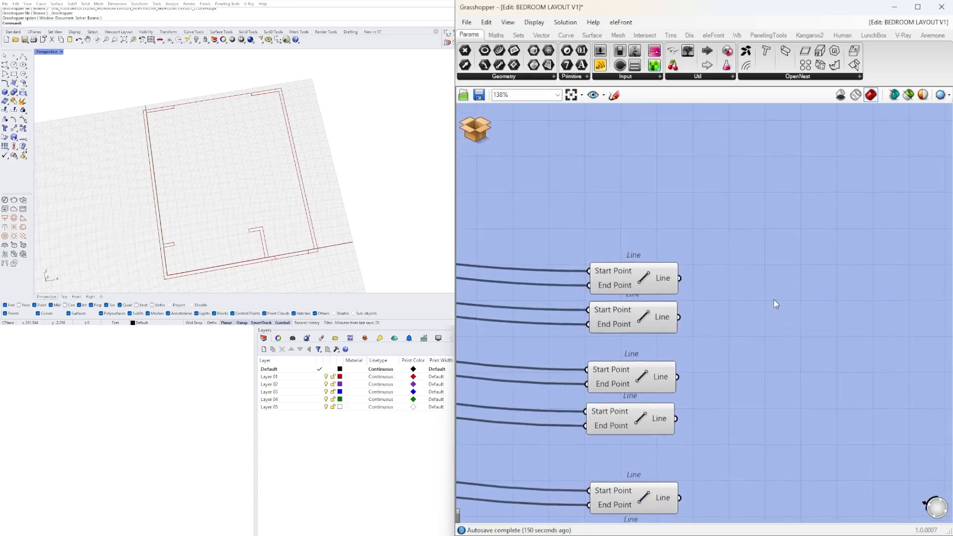
double_click(773, 299)
type("LO")
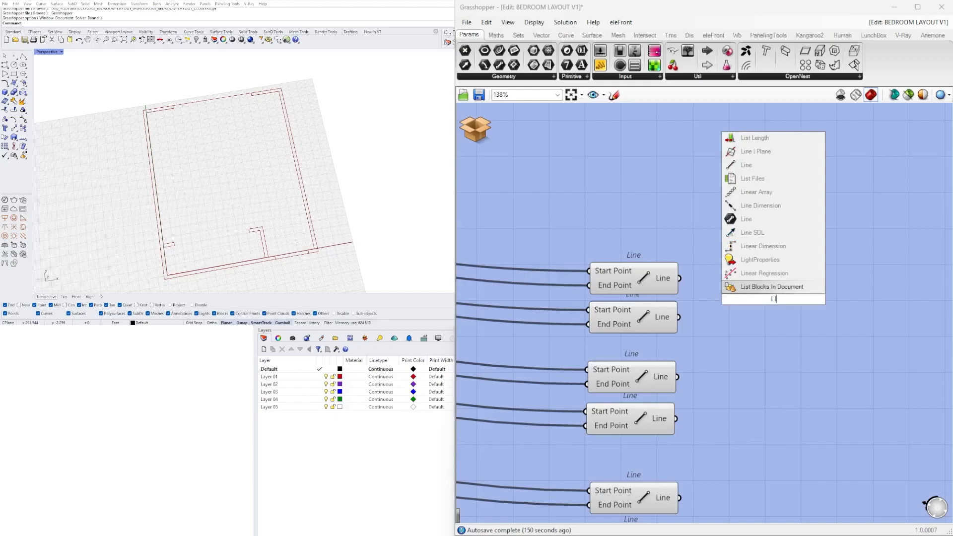
type("FT")
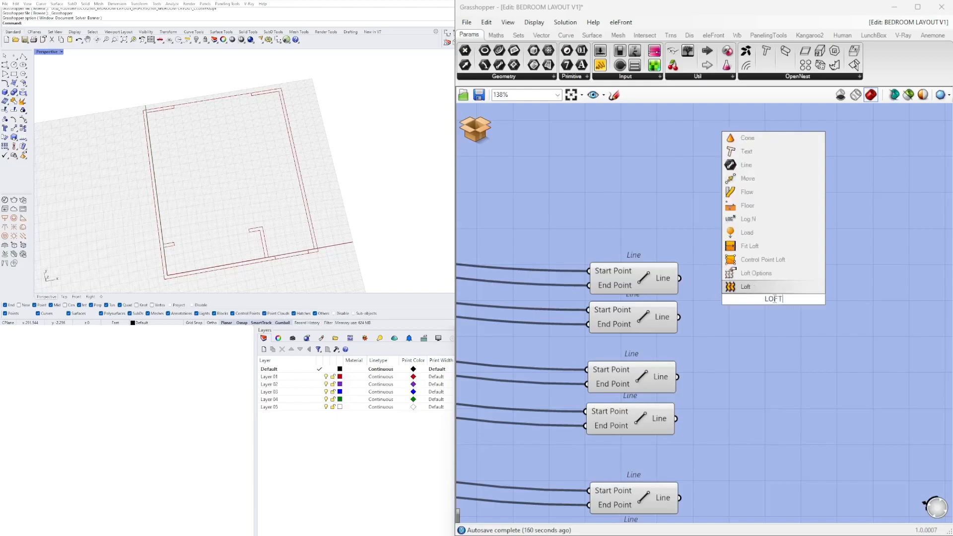
left_click(743, 291)
left_click_drag(749, 291, 785, 281)
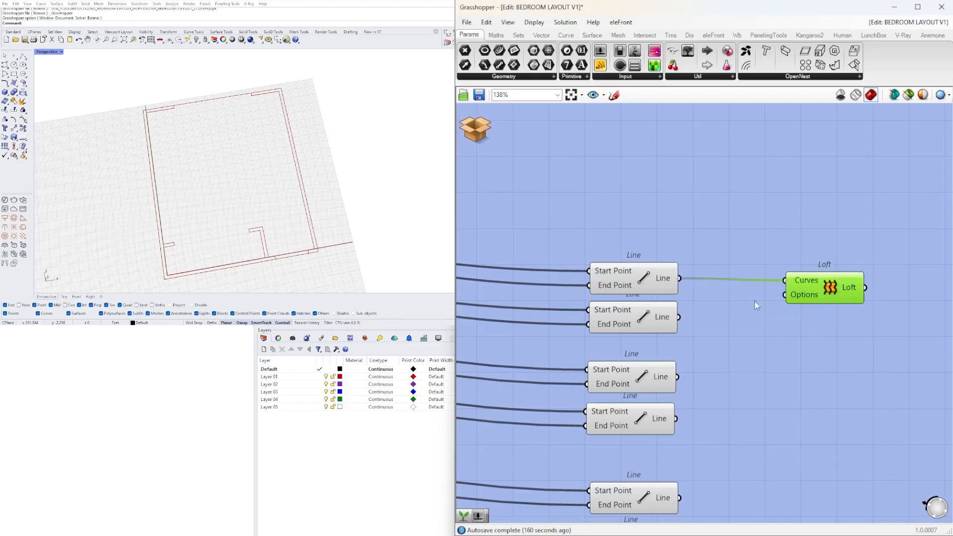
left_click_drag(679, 316, 812, 384, "shift")
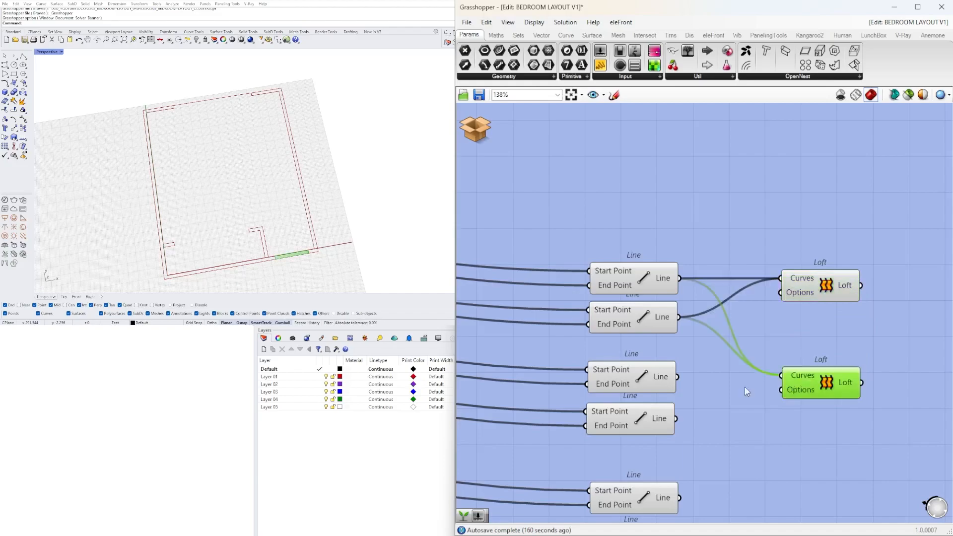
Step: Set up copied Loft components for the middle and lowest Line pairs, rewiring each copy's Curves input to its own pair
left_click_drag(676, 377, 781, 376)
left_click_drag(676, 419, 777, 372, "shift")
scroll(668, 435, "down", 1)
right_click_drag(668, 435, 595, 326)
left_click(708, 345)
left_click_drag(721, 290, 727, 392, "alt")
left_click(579, 385)
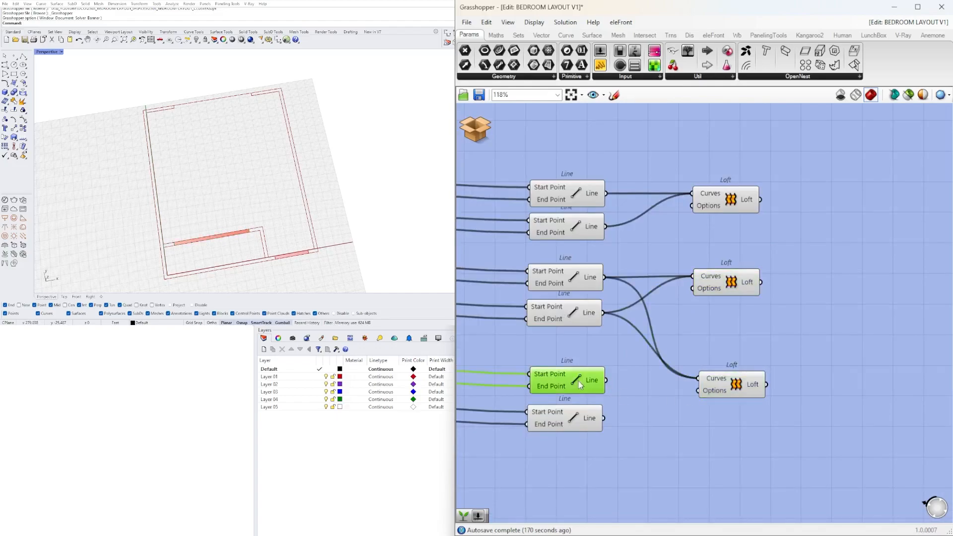
left_click_drag(615, 385, 706, 378)
left_click_drag(605, 417, 690, 378, "shift")
left_click(791, 392)
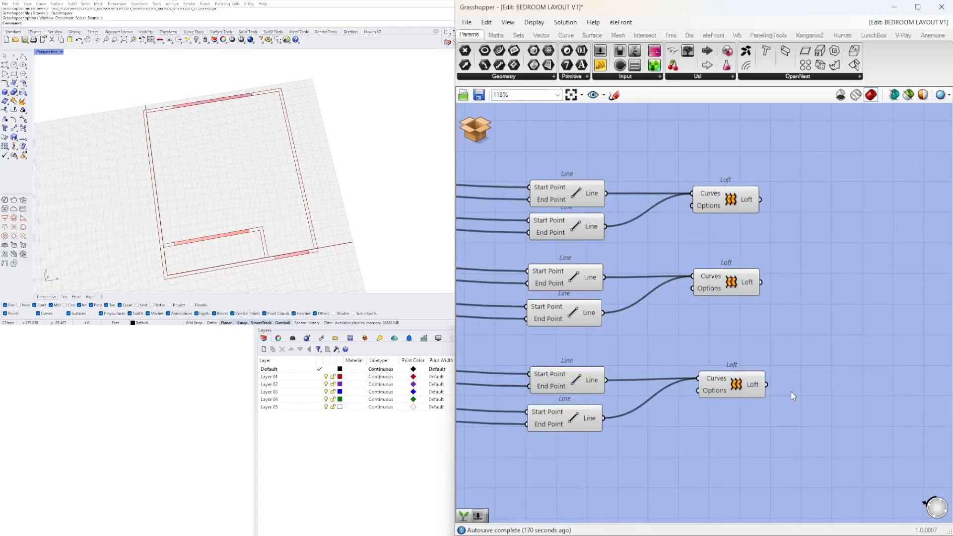
Step: Align the lowest Loft component with the two Lofts above it
right_click_drag(791, 392, 768, 401)
left_click_drag(725, 386, 721, 388)
left_click(759, 360)
Step: Copy the Relay and cluster output pair for each of the three Lofts and connect every Loft result to its own pair
scroll(760, 352, "down", 5)
scroll(659, 270, "up", 4)
right_click_drag(765, 224, 702, 232)
scroll(701, 231, "up", 4)
left_click(702, 244)
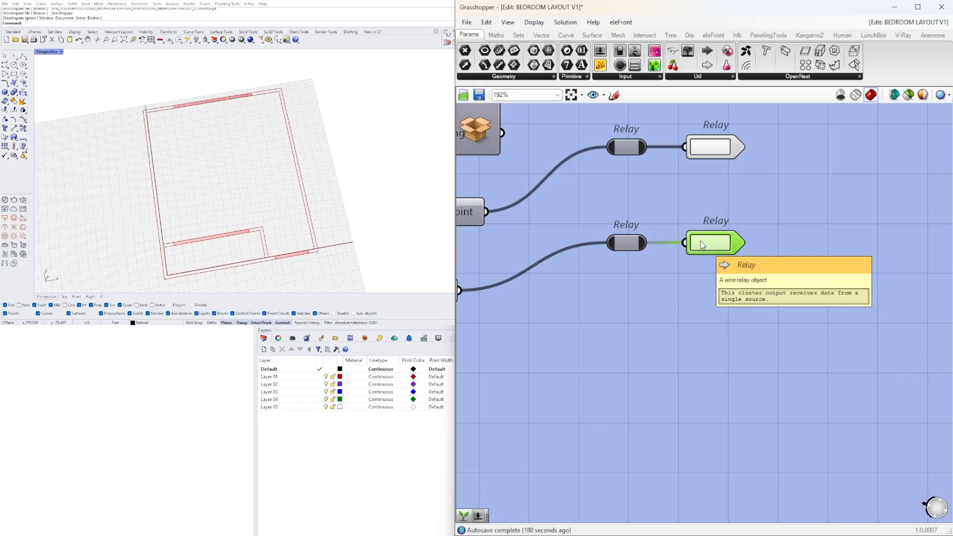
scroll(701, 240, "down", 5)
left_click_drag(769, 246, 648, 150)
left_click_drag(736, 286, 729, 290)
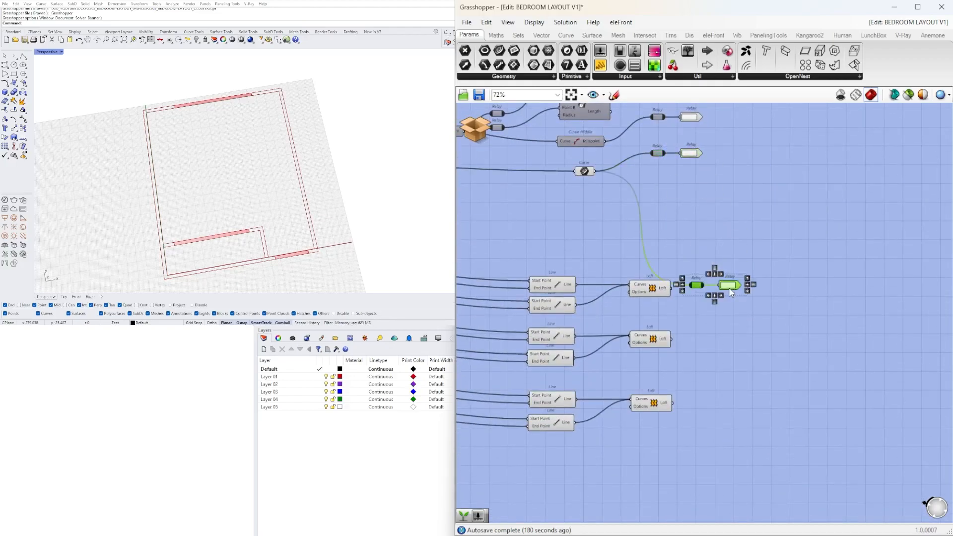
left_click_drag(670, 288, 688, 286)
left_click_drag(784, 322, 694, 401)
left_click(697, 415)
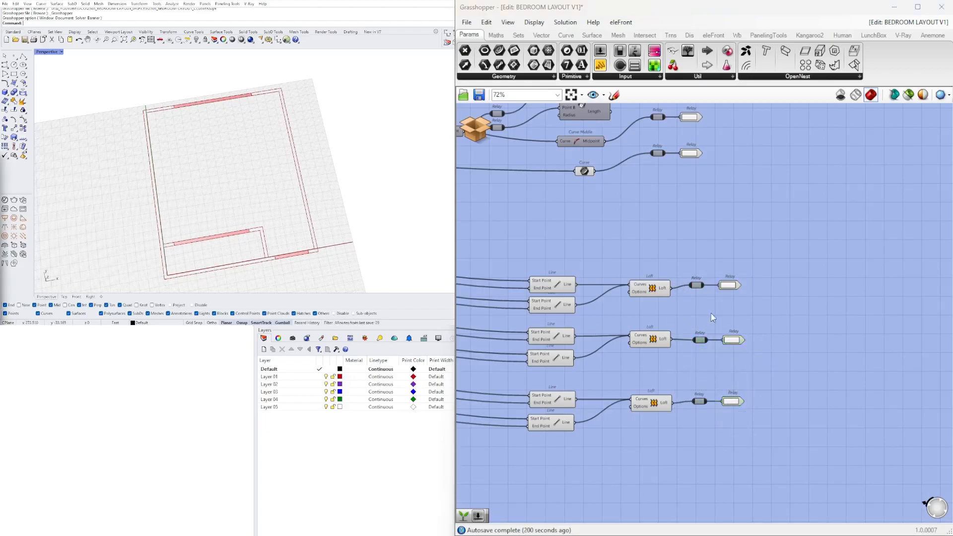
Step: Turn off the preview of the six Line components and the three Loft components
scroll(686, 345, "down", 3)
left_click_drag(735, 427, 650, 263)
middle_click(687, 259)
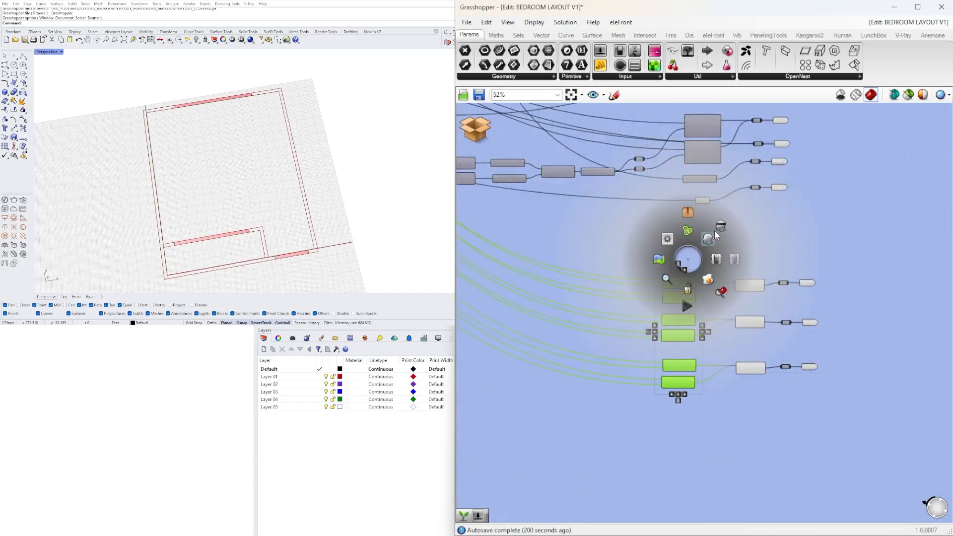
left_click_drag(782, 451, 733, 272)
middle_click(742, 251)
left_click(772, 219)
left_click(895, 392)
Step: Move the block of new Line, Loft and output components closer to the existing components above
left_click_drag(911, 452, 655, 264)
left_click_drag(749, 284, 723, 228)
left_click(778, 361)
Step: Save the changes to the BEDROOM LAYOUT V1 cluster and return to the parent document
scroll(771, 367, "down", 4)
scroll(759, 357, "down", 2)
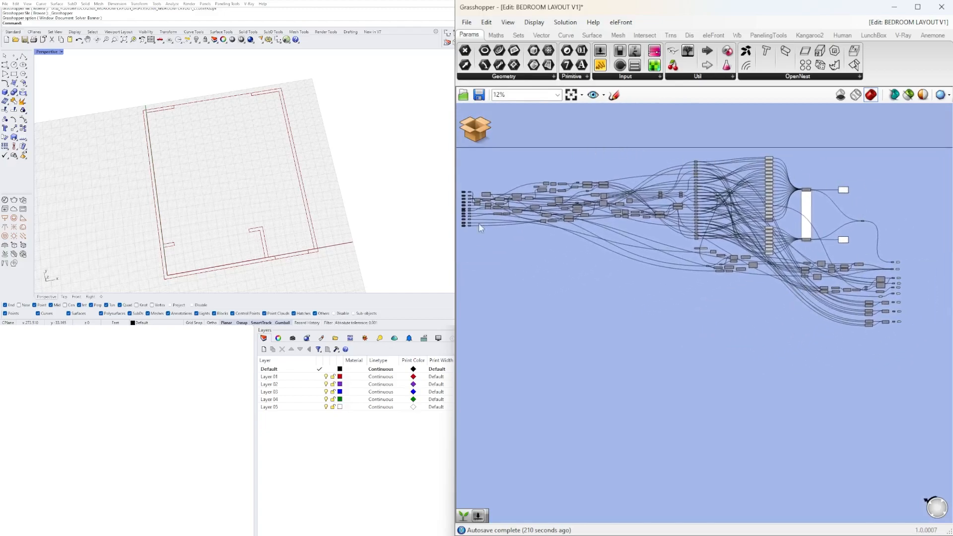
scroll(901, 326, "up", 3)
left_click_drag(918, 372, 819, 278)
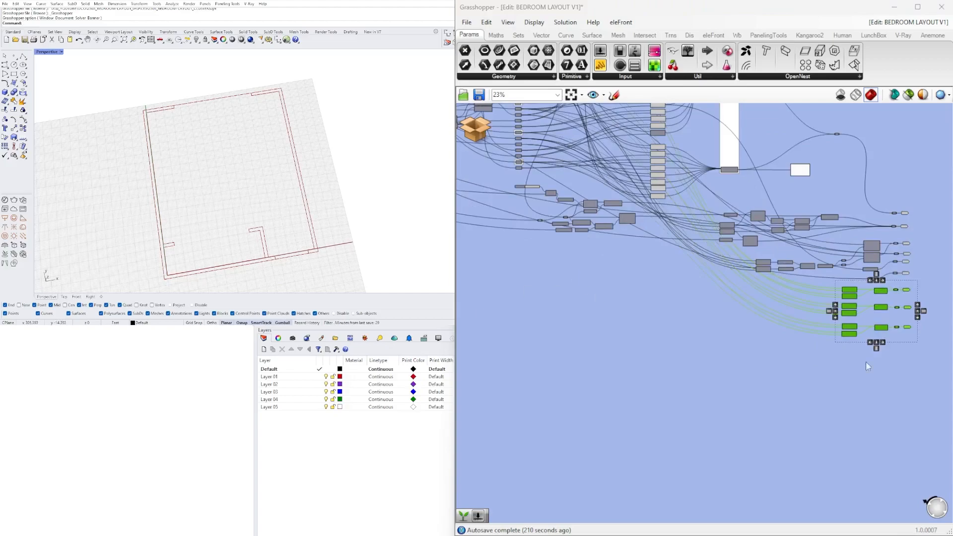
left_click(483, 133)
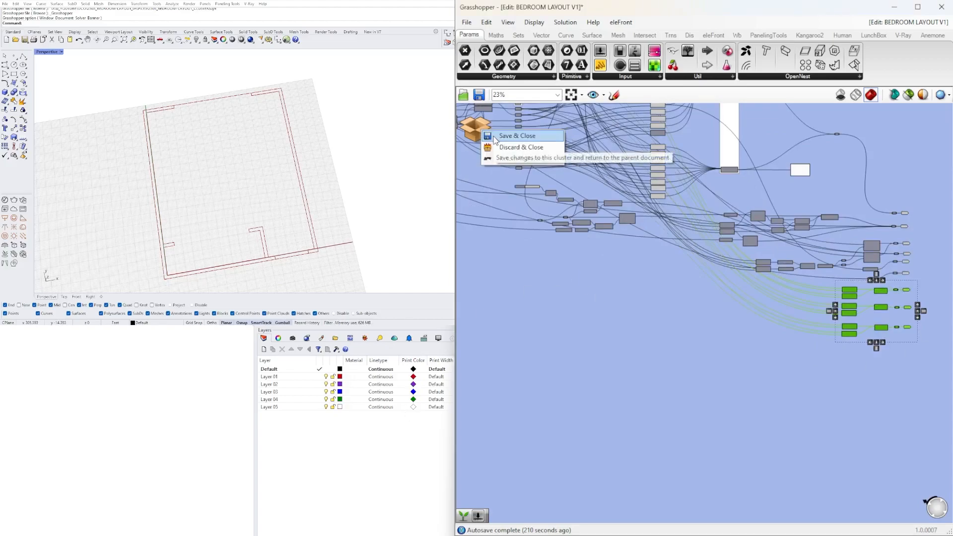
left_click(494, 140)
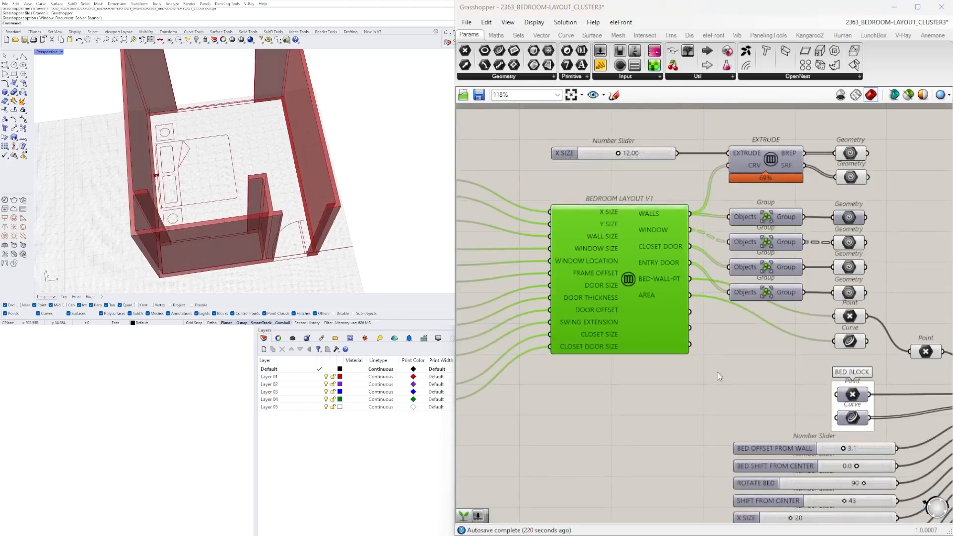
Step: Place three copies of the Geometry parameter beside the BEDROOM LAYOUT V1 cluster and connect its first two unnamed outputs to them
scroll(700, 326, "up", 3)
right_click_drag(641, 309, 651, 277)
left_click(652, 277)
scroll(657, 277, "down", 3)
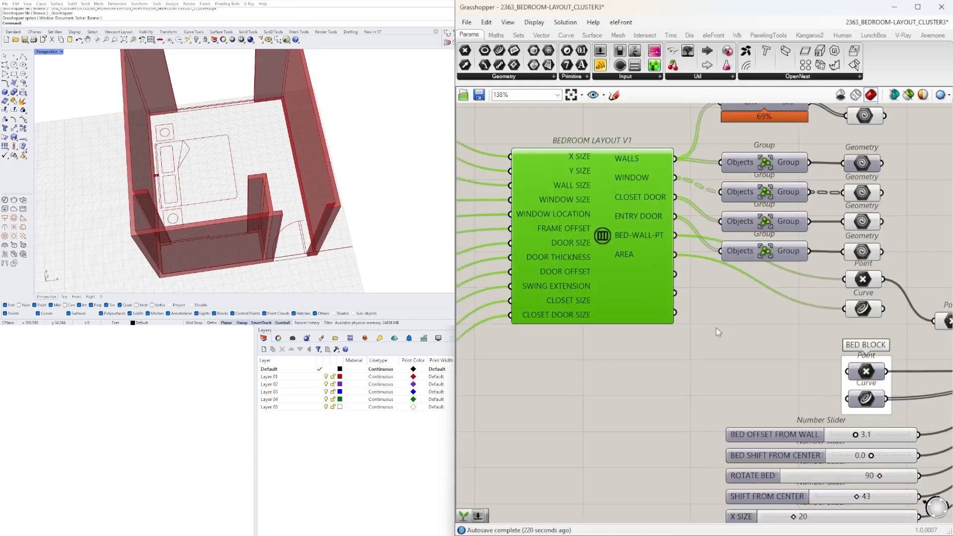
right_click_drag(748, 338, 679, 338)
scroll(693, 308, "down", 2)
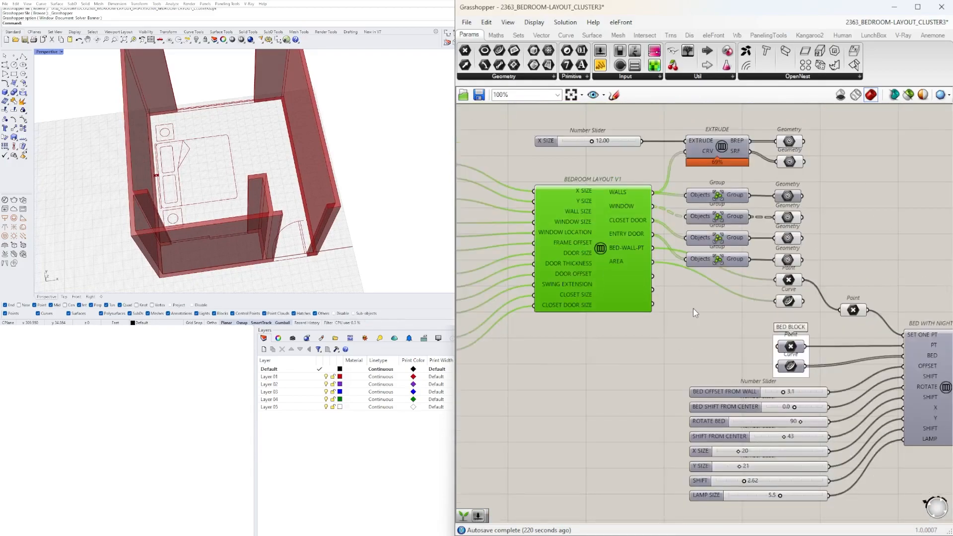
scroll(692, 308, "up", 3)
left_click(837, 230)
left_click_drag(838, 229, 724, 349, "alt")
left_click_drag(628, 256, 700, 292)
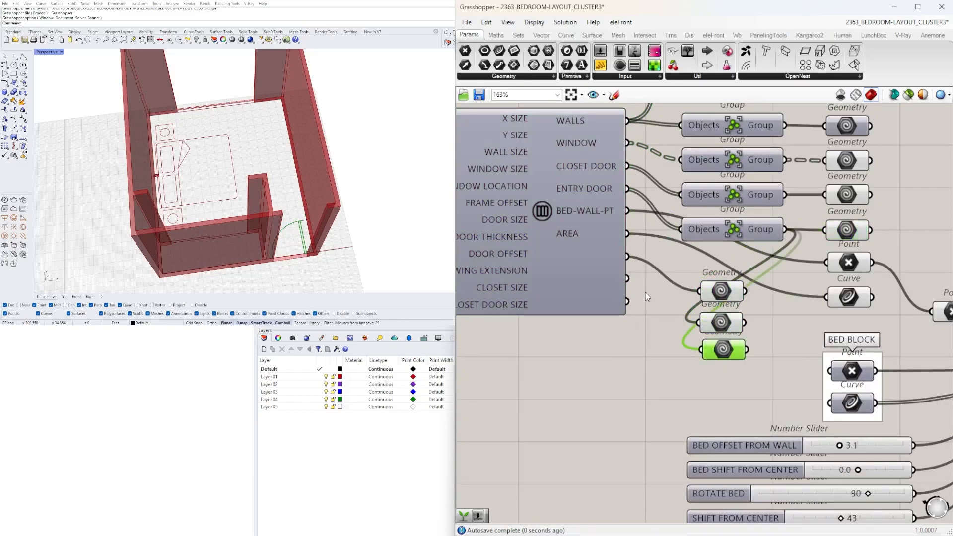
left_click(731, 292)
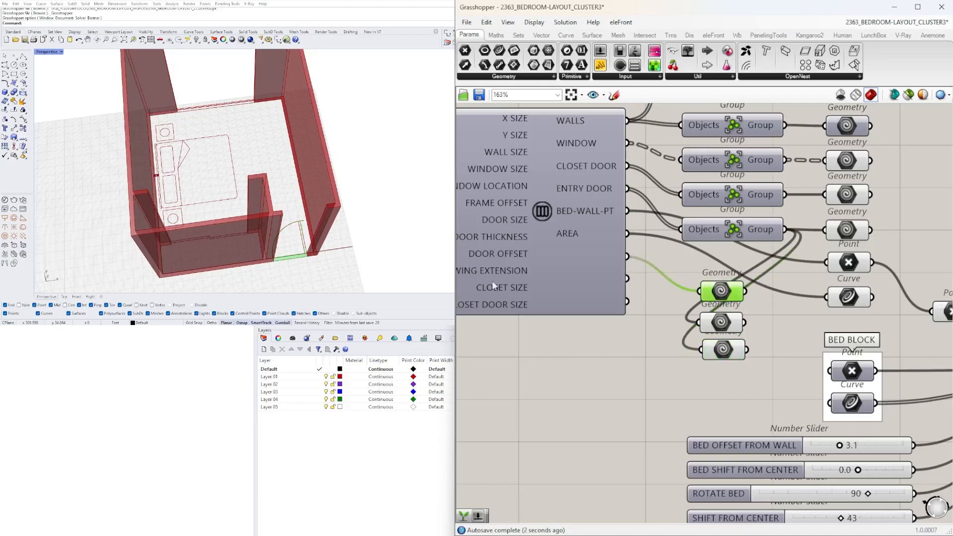
left_click_drag(627, 278, 700, 322)
Step: Name the cluster's first two unnamed outputs DOOR HDR. and CLOSET HDR
right_click(584, 255)
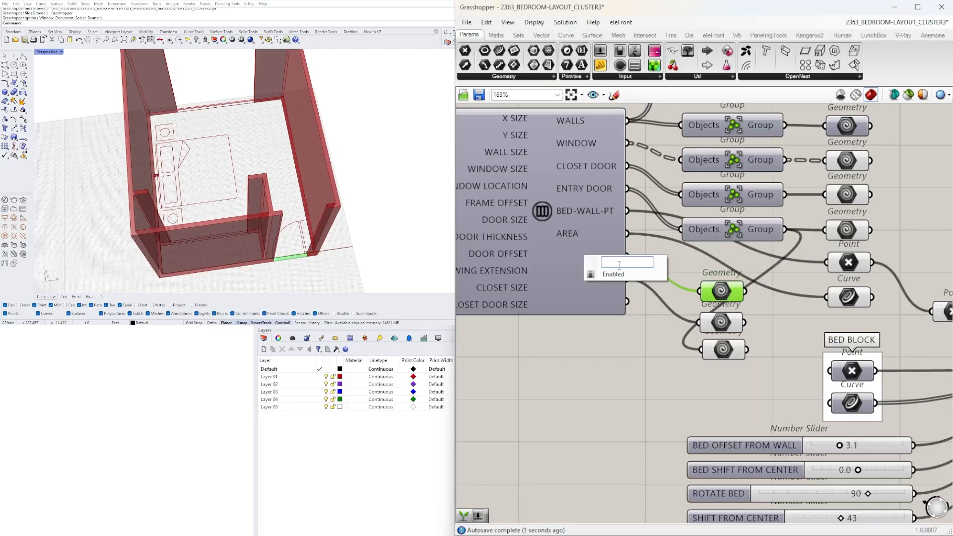
type("DOOR HDR.")
left_click(630, 339)
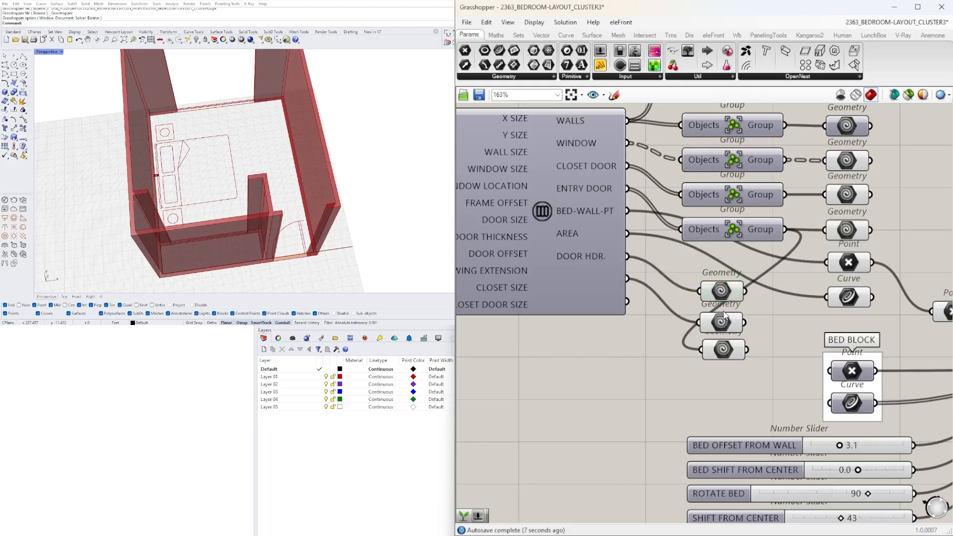
left_click(717, 323)
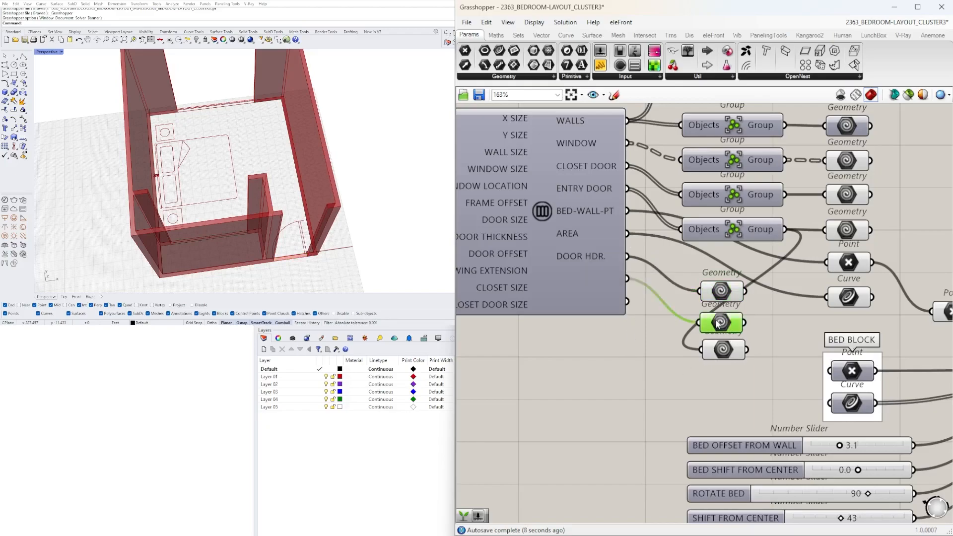
right_click(579, 276)
type("CLOSET HDR.")
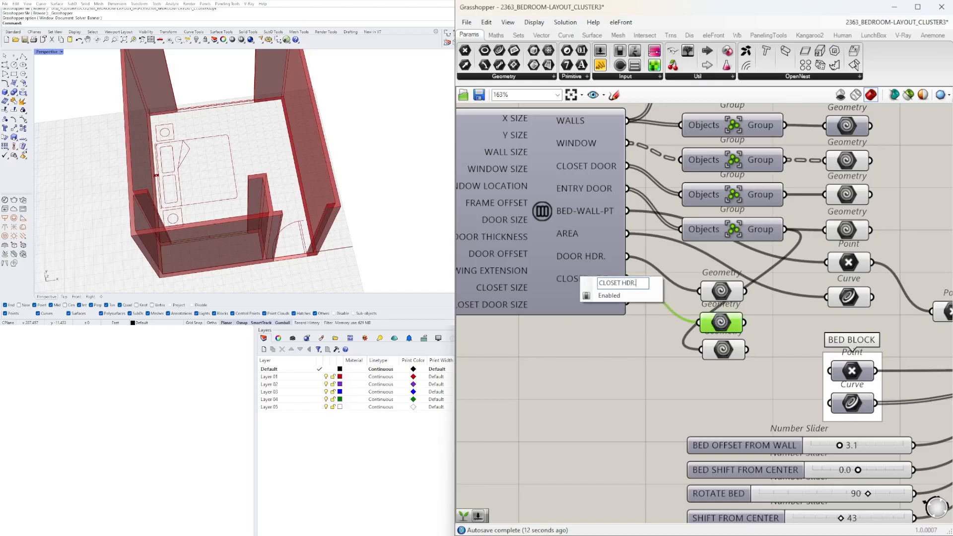
left_click(668, 391)
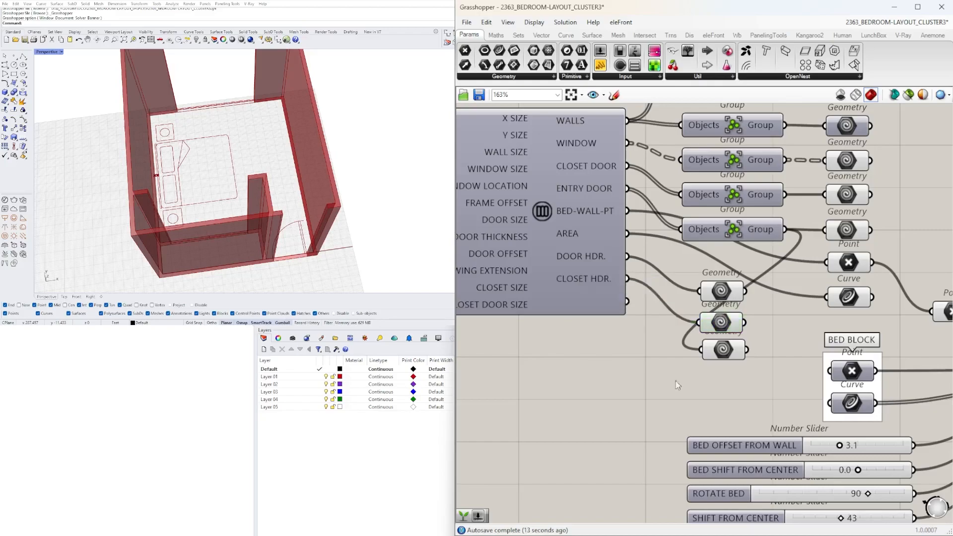
Step: Name the cluster's last output WINDOW HDR
left_click(722, 349)
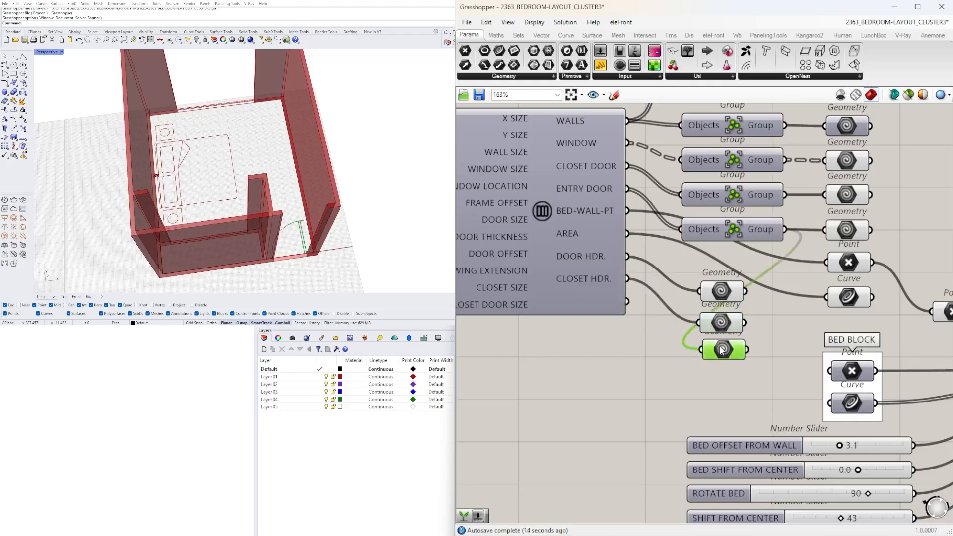
right_click(586, 299)
type("WINDOW")
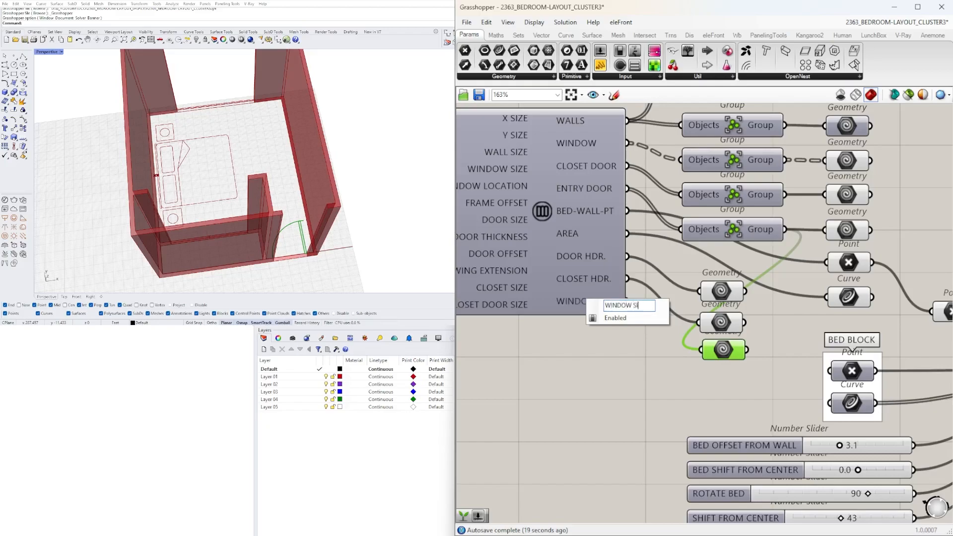
type(" HDR.")
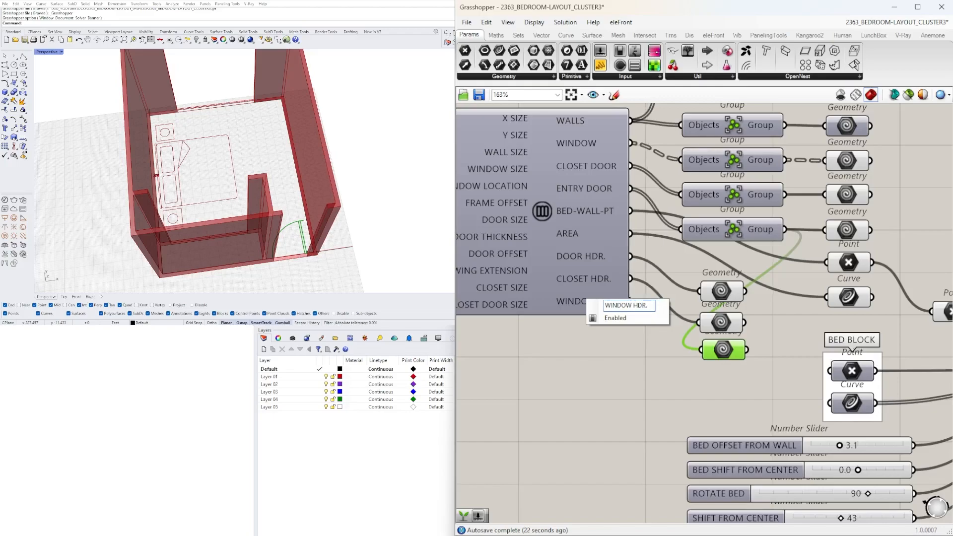
left_click(600, 389)
Step: Connect the WINDOW HDR. output to the third copied Geometry parameter and check the three header surfaces in the model
scroll(194, 224, "down", 3)
right_click_drag(199, 231, 151, 206)
scroll(151, 206, "up", 3)
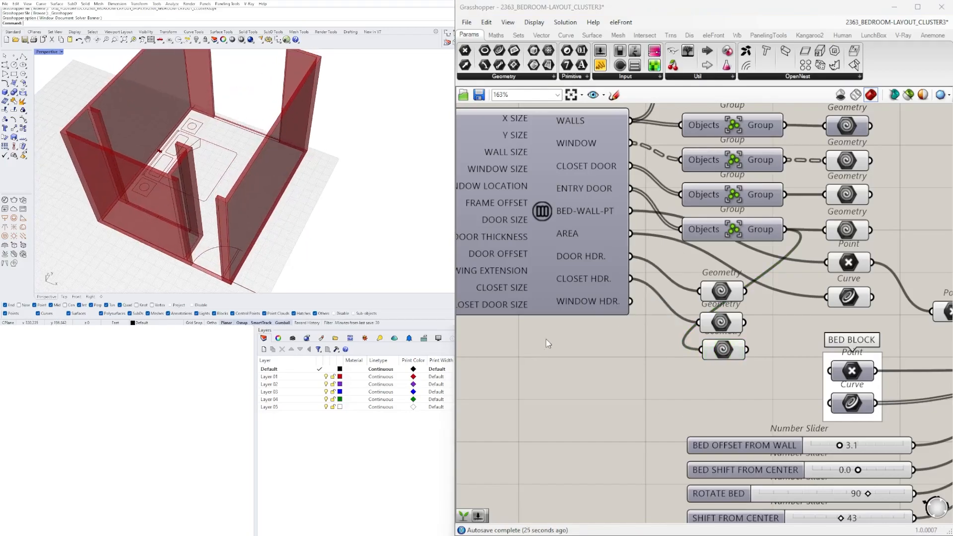
left_click_drag(630, 301, 697, 289)
scroll(700, 318, "down", 5)
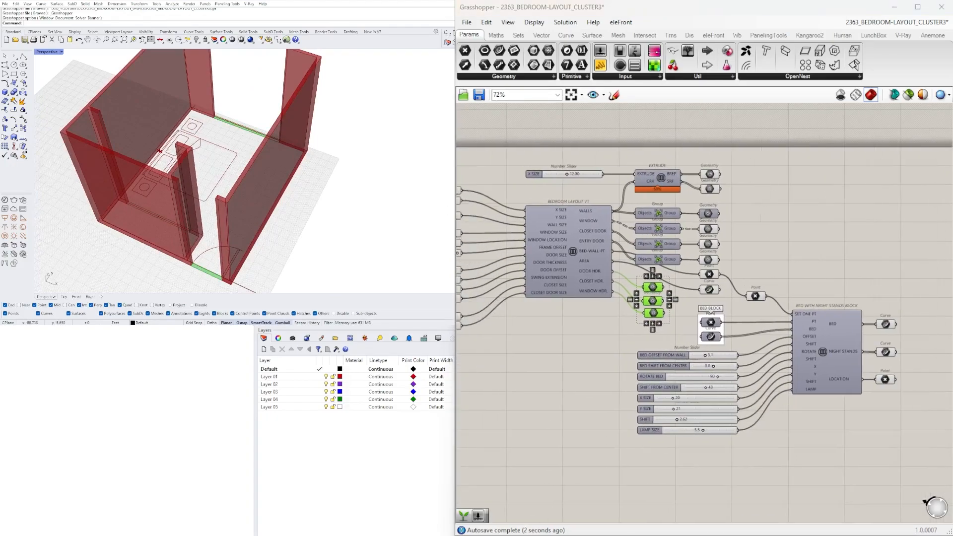
left_click(816, 222)
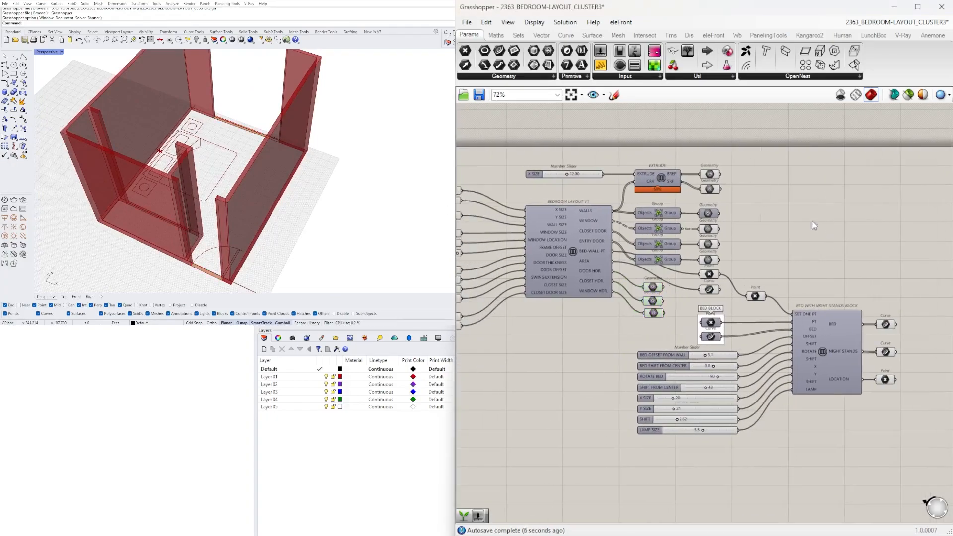
Step: Move all components downstream of the BEDROOM LAYOUT V1 cluster farther away from it to make room
scroll(816, 222, "down", 3)
scroll(713, 215, "up", 3)
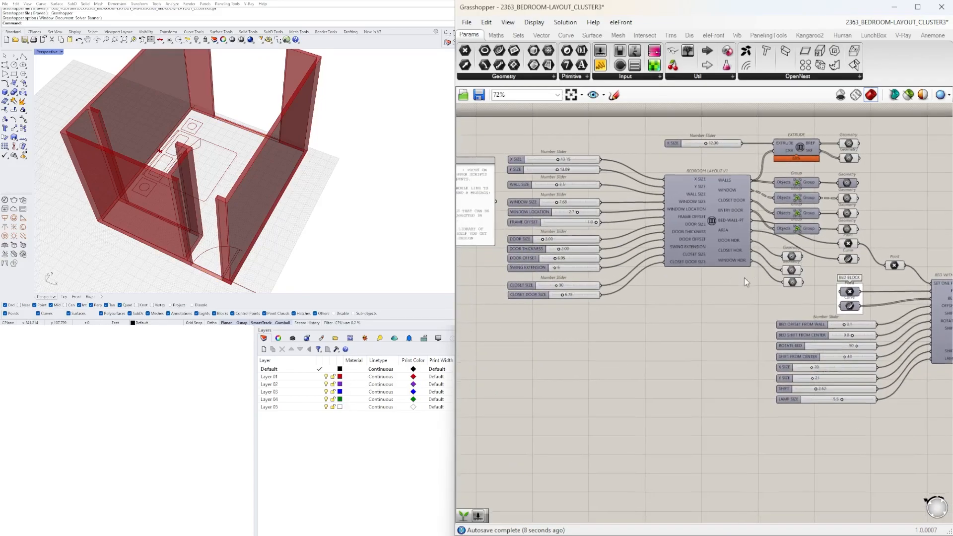
scroll(694, 288, "down", 2)
left_click_drag(685, 333, 501, 180)
scroll(640, 214, "down", 1)
left_click(779, 275)
left_click_drag(920, 376, 674, 114)
scroll(681, 219, "up", 3)
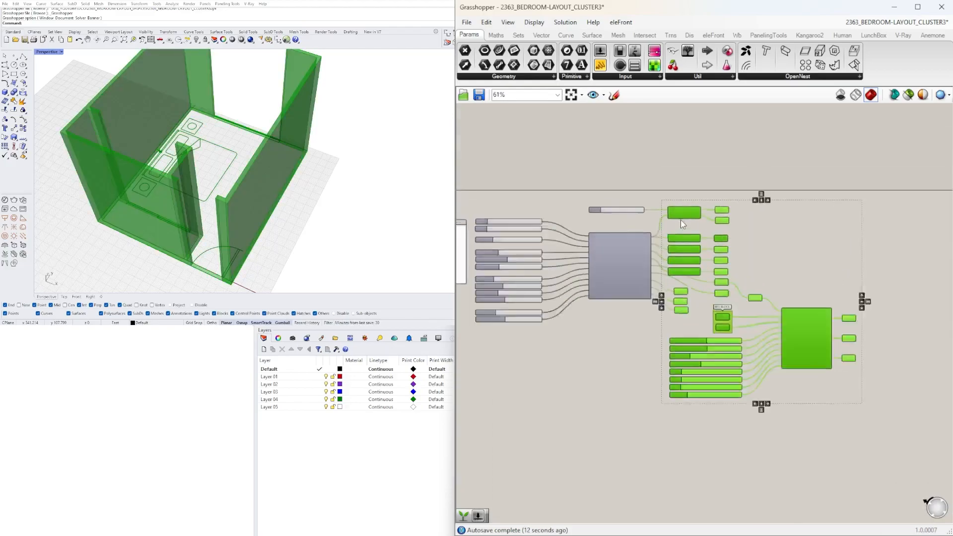
left_click_drag(711, 209, 745, 209)
left_click(726, 170)
Step: Nudge the Group rows with their Geometry parameters and the Curve parameter slightly up to tidy the output column
scroll(746, 255, "up", 2)
left_click_drag(853, 303, 733, 238)
left_click(887, 263)
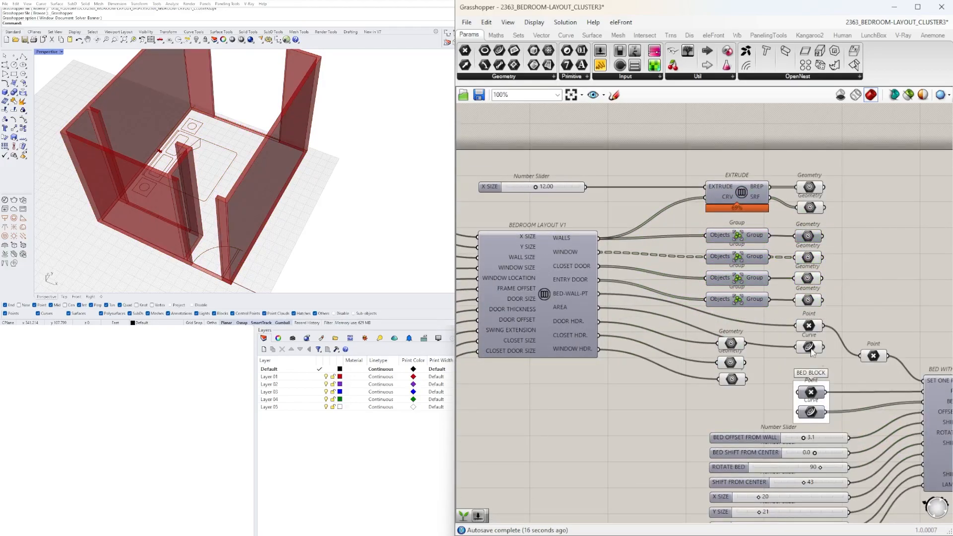
left_click_drag(816, 353, 817, 348)
left_click(808, 353)
Step: Move the three header Geometry parameters down and closer to the cluster, clear of the AREA wire
left_click_drag(755, 395, 691, 369)
left_click(744, 366)
right_click_drag(804, 354, 751, 343)
left_click(760, 334)
left_click_drag(760, 336, 762, 340)
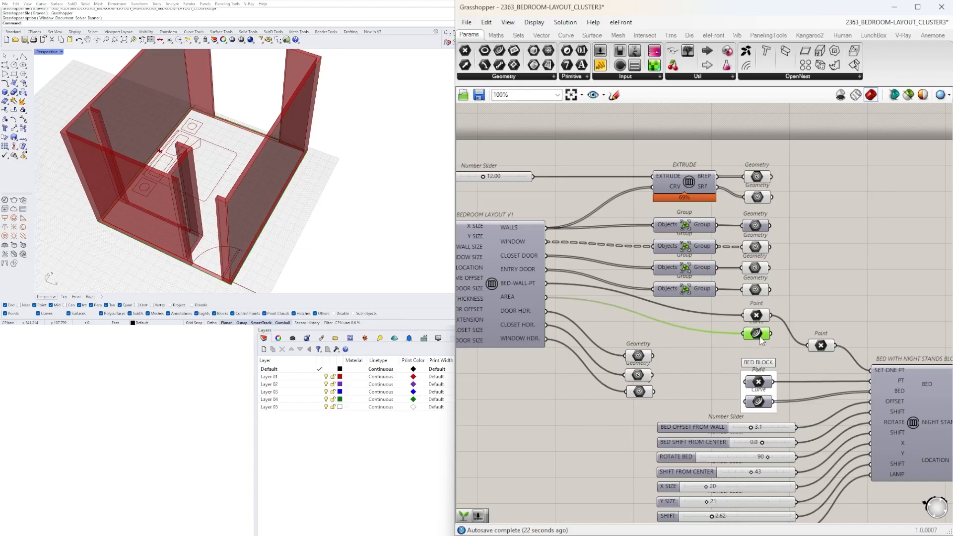
Step: Shift the three header Geometry parameters slightly toward the cluster and orbit the model to view their surfaces at the openings
scroll(679, 341, "down", 1)
right_click_drag(678, 341, 715, 298)
scroll(715, 298, "up", 1)
left_click_drag(728, 353, 664, 305)
right_click_drag(163, 220, 256, 174)
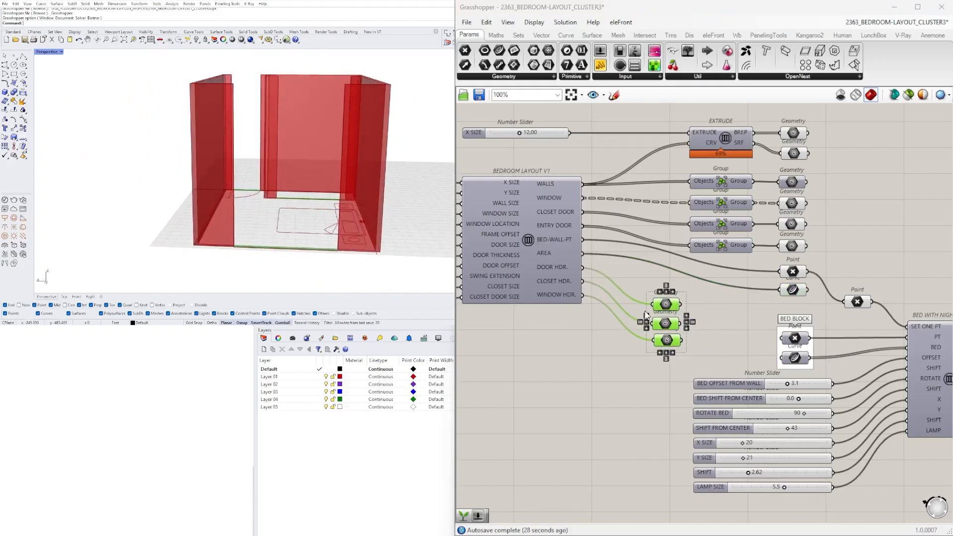
Step: Move the three header Geometry parameters down into the empty area below the LAMP SIZE slider
scroll(640, 255, "down", 1)
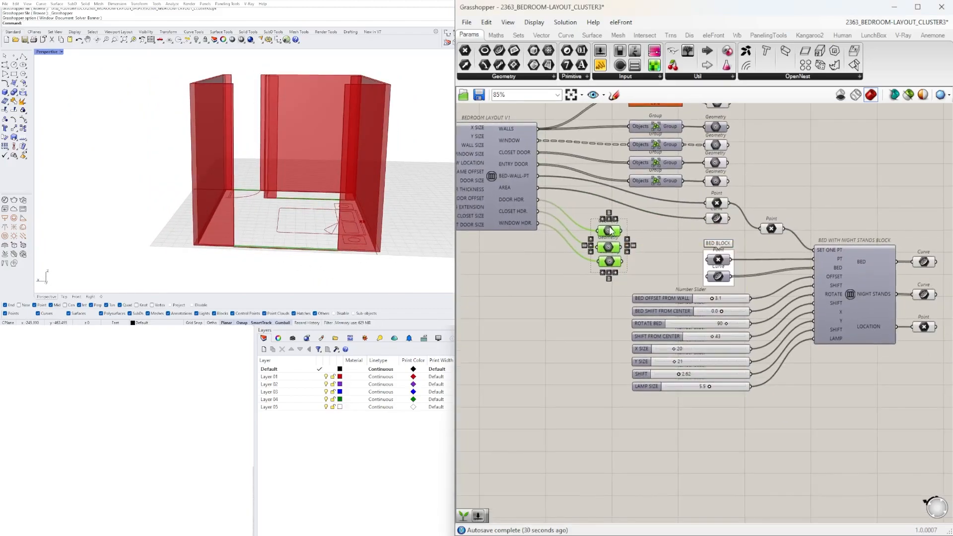
left_click_drag(610, 230, 736, 431)
scroll(733, 431, "up", 4)
scroll(733, 432, "up", 1)
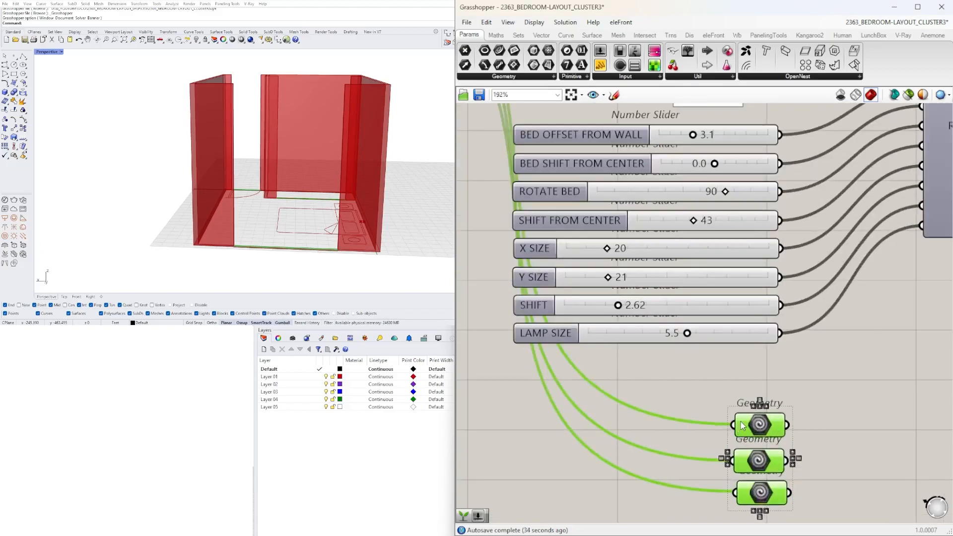
Step: Set the wire display of all three header Geometry parameters to Hidden
right_click(738, 426)
mouse_move(804, 379)
left_click(903, 402)
right_click(744, 463)
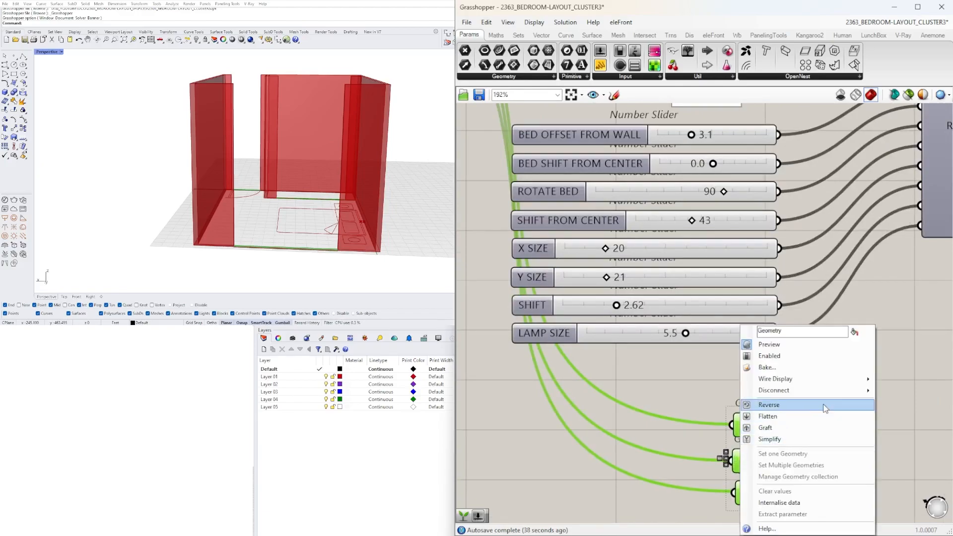
mouse_move(827, 383)
left_click(919, 401)
right_click_drag(780, 490, 757, 367)
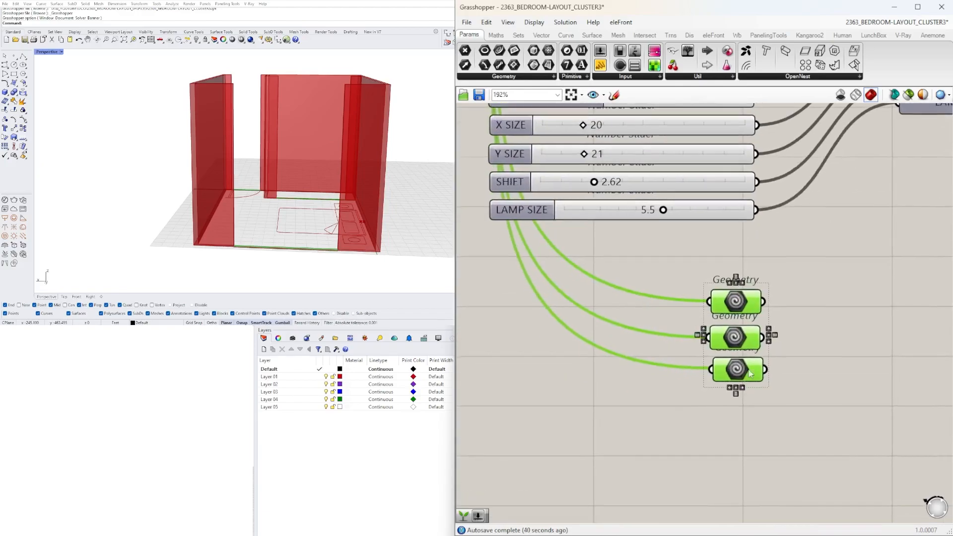
right_click(726, 371)
mouse_move(794, 379)
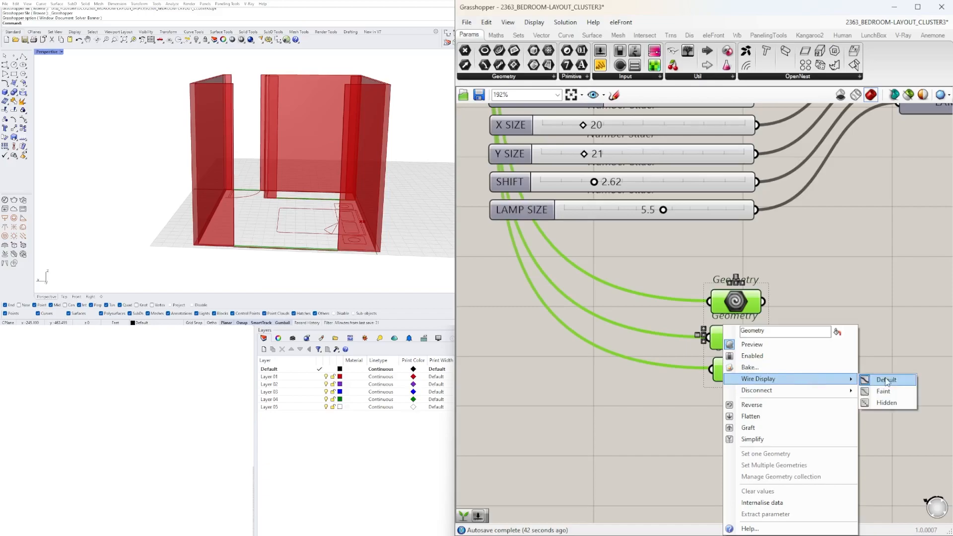
left_click(890, 402)
Step: Shift the three header Geometry parameters up and back so they sit closer beneath the LAMP SIZE slider
scroll(843, 322, "down", 4)
right_click_drag(843, 322, 808, 475)
left_click_drag(808, 475, 731, 394)
scroll(746, 455, "up", 3)
left_click(740, 464)
left_click(746, 470)
left_click(815, 465)
scroll(775, 328, "down", 3)
scroll(787, 434, "up", 3)
left_click_drag(783, 407, 691, 287)
left_click(700, 301)
left_click_drag(783, 406, 717, 291)
left_click_drag(723, 311, 692, 296)
left_click(754, 342)
scroll(758, 345, "down", 4)
Step: Select each header Geometry parameter in turn and examine which opening it represents in the model
right_click_drag(760, 353, 707, 362)
scroll(684, 342, "up", 3)
scroll(683, 339, "up", 1)
left_click(676, 342)
left_click(721, 370)
left_click(661, 365)
scroll(304, 177, "down", 4)
right_click_drag(304, 178, 333, 193)
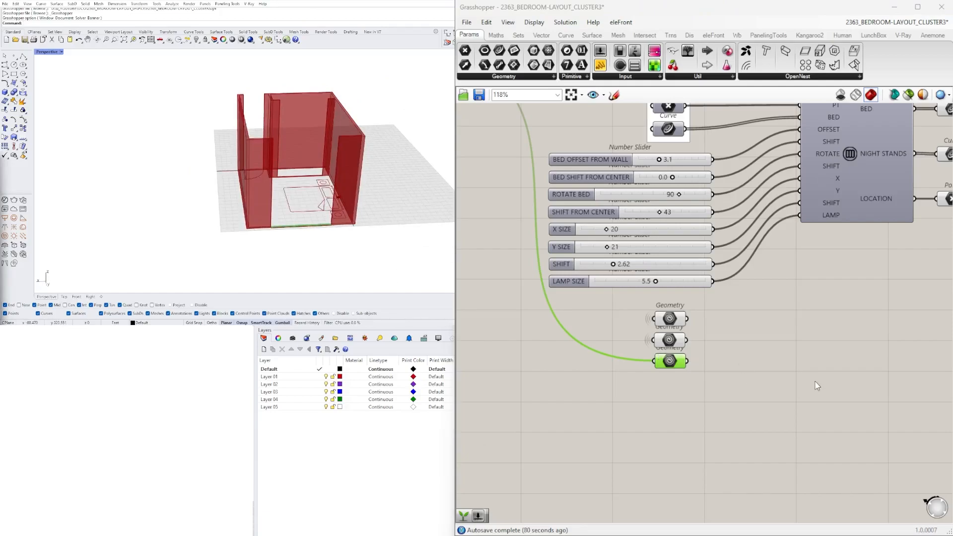
Step: Add a Move component and place it beyond the header Geometry parameters
double_click(809, 391)
type("move")
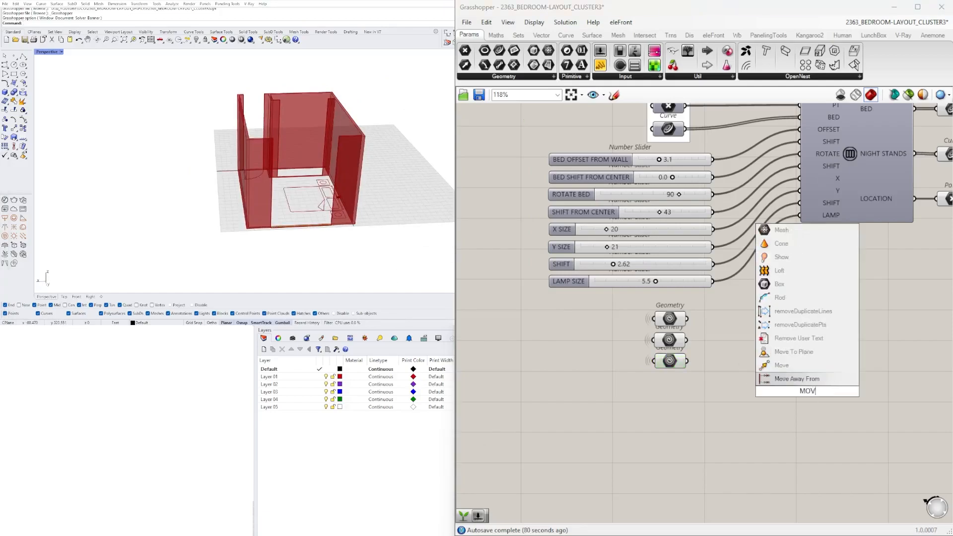
key("Return")
left_click_drag(809, 388, 872, 335)
Step: Shift the closet and window header Geometry parameters down, away from the door header parameter
left_click_drag(759, 382, 658, 329)
left_click_drag(670, 341, 670, 362)
left_click(748, 363)
Step: Connect the door header Geometry parameter to the Geometry input of the Move component
left_click(666, 320)
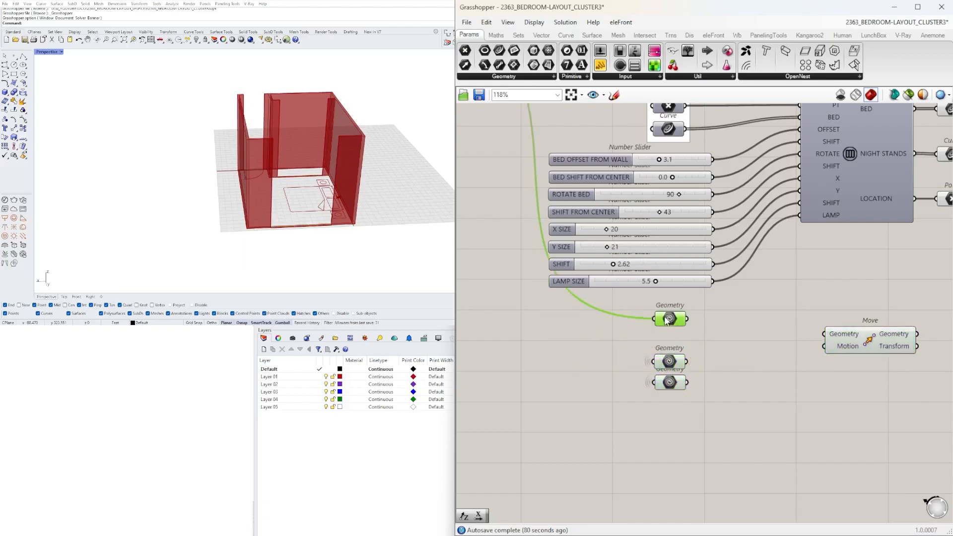
right_click_drag(298, 198, 447, 165)
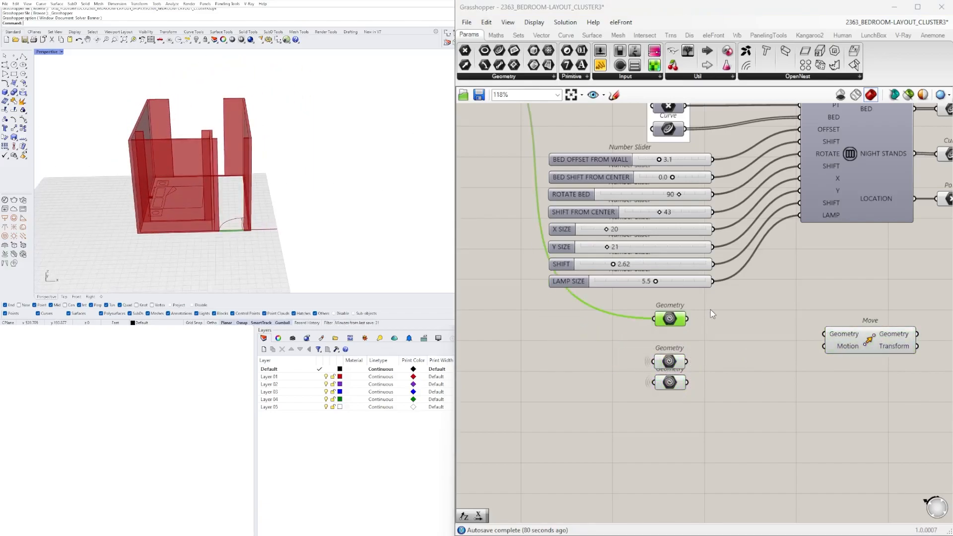
scroll(700, 317, "up", 1)
left_click_drag(684, 320, 844, 338)
Step: Add a Unit Z vector and connect it to the Motion input of the Move component
right_click_drag(794, 422, 619, 432)
left_click_drag(720, 368, 779, 349)
double_click(657, 379)
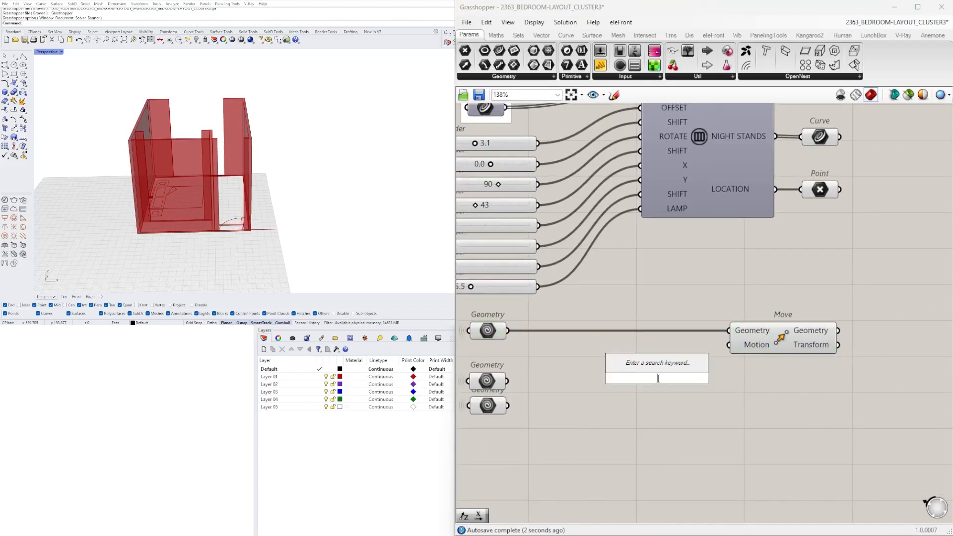
type("unit z")
key("Return")
left_click_drag(705, 366, 728, 345)
Step: Move the closet and window header Geometry parameters further down to free space under the door header row
scroll(766, 367, "down", 5)
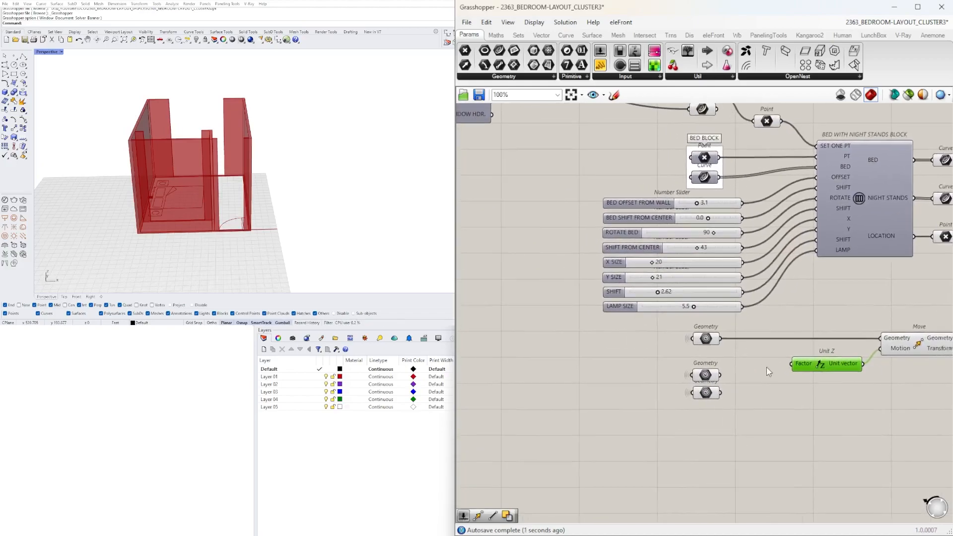
scroll(786, 401, "up", 4)
right_click_drag(786, 401, 786, 333)
left_click_drag(754, 372, 711, 354)
left_click(752, 313)
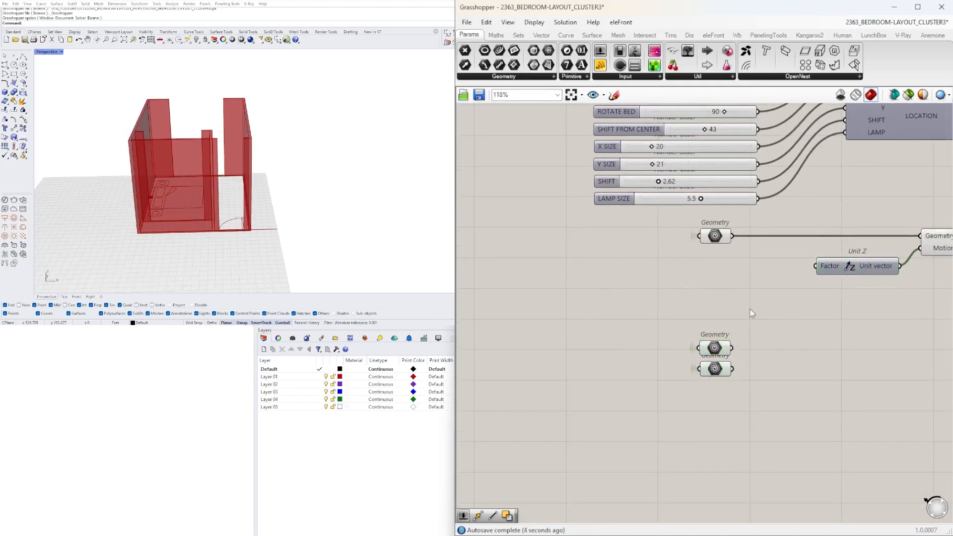
Step: Add a number slider set to 8 below the door header Geometry parameter
double_click(690, 274)
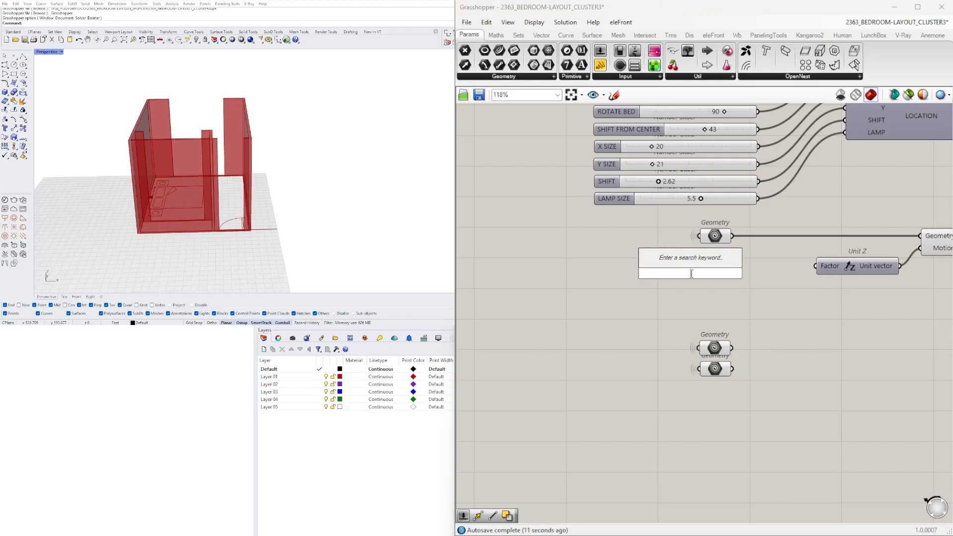
type("0")
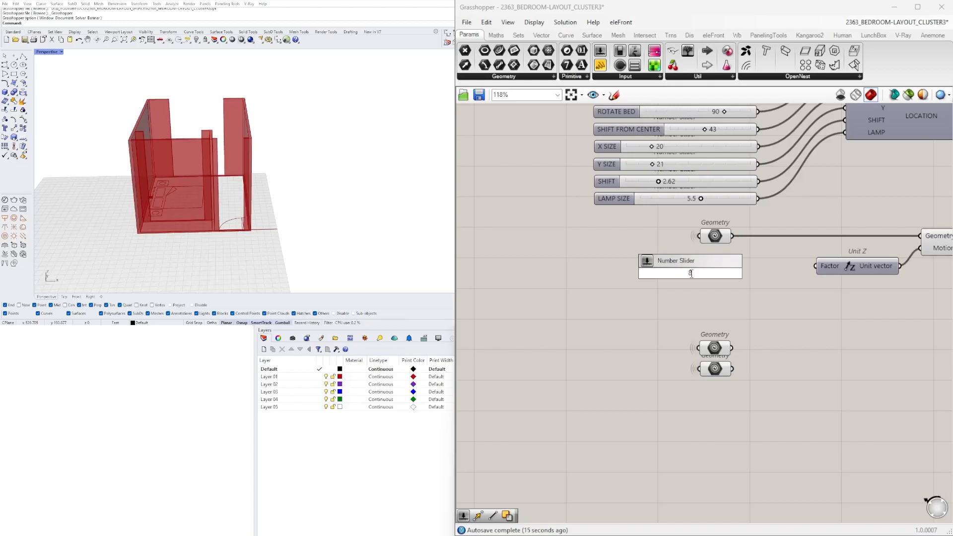
key("Return")
scroll(690, 273, "up", 2)
left_click_drag(608, 273, 552, 274)
Step: Add a multiplication by 12 and wire it between the 8 slider and the Unit Z factor
double_click(758, 282)
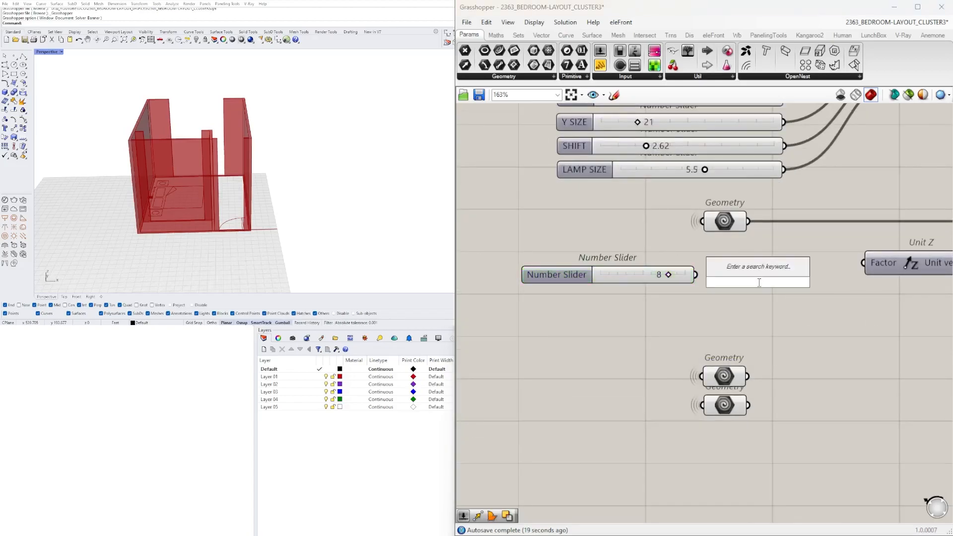
type("*")
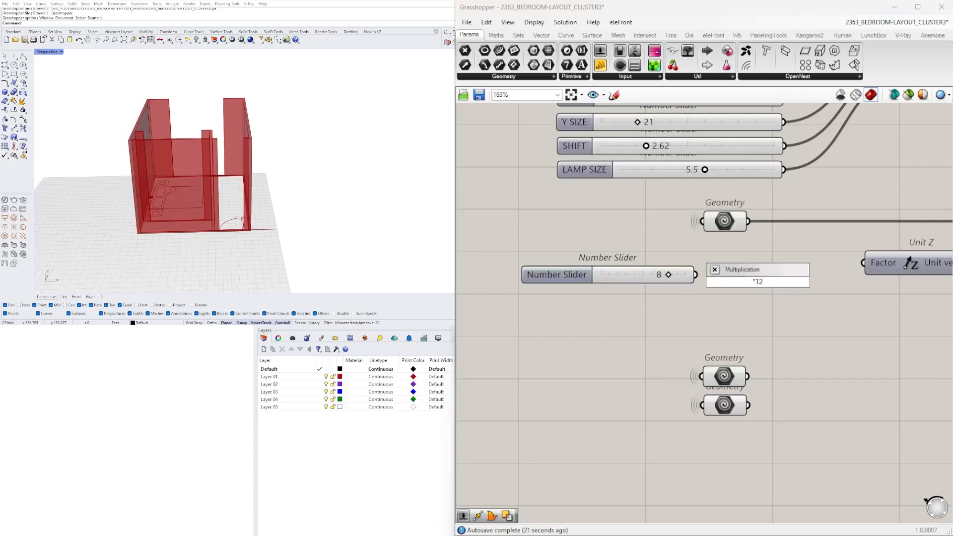
key("Return")
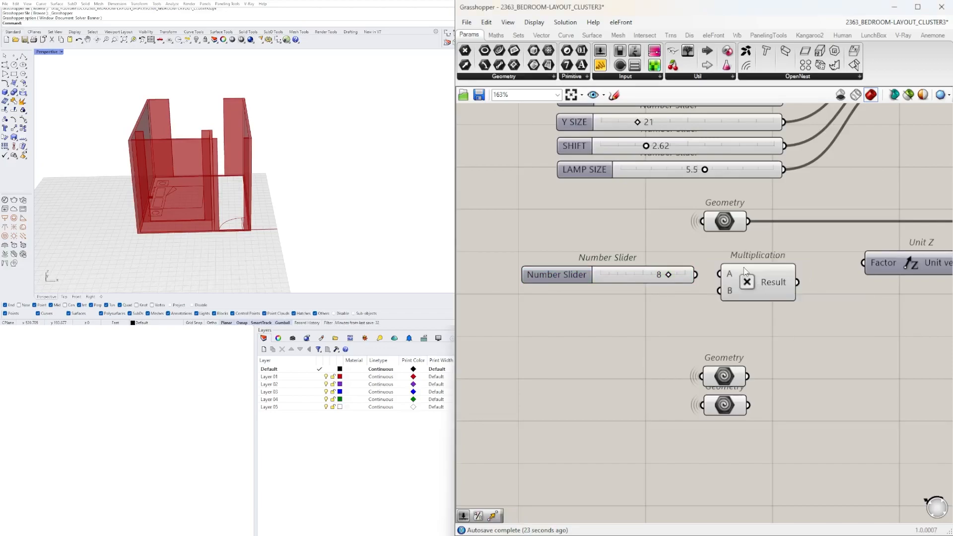
left_click_drag(695, 274, 719, 274)
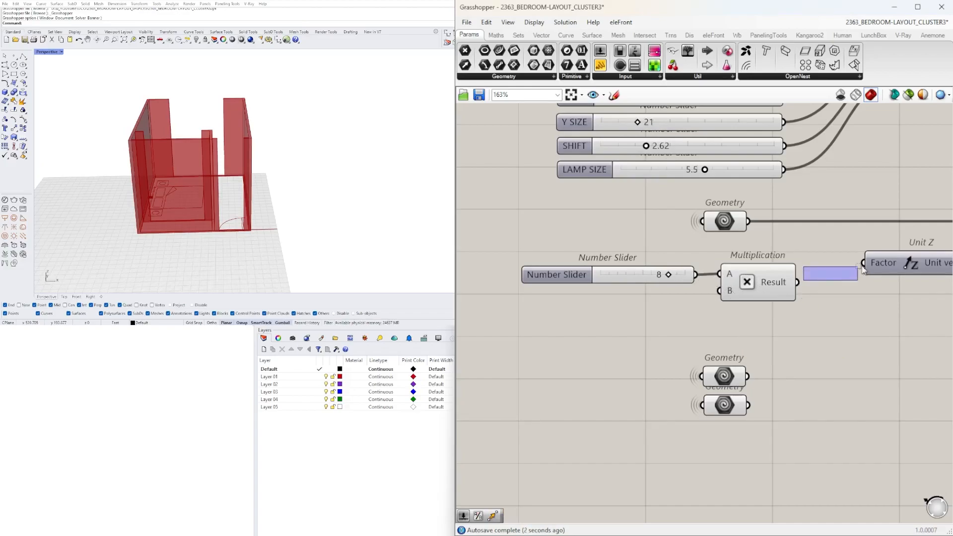
left_click_drag(798, 282, 863, 263)
Step: Move the slider and Multiplication closer to the Unit Z component, and rename the slider DOOR HEAD
left_click_drag(827, 343, 640, 271)
left_click_drag(747, 285, 766, 282)
left_click(801, 335)
left_click_drag(603, 268, 608, 271)
right_click(608, 271)
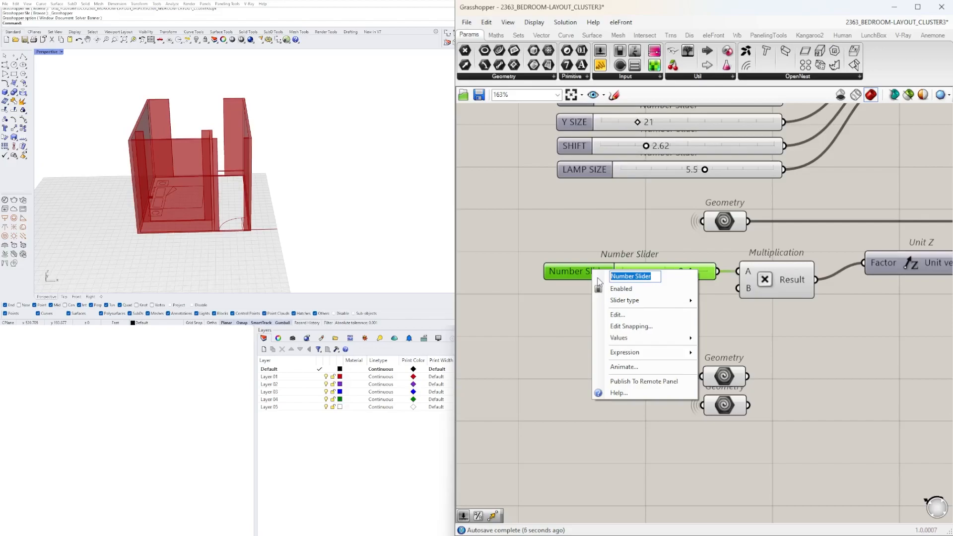
type("DOOR HEAD")
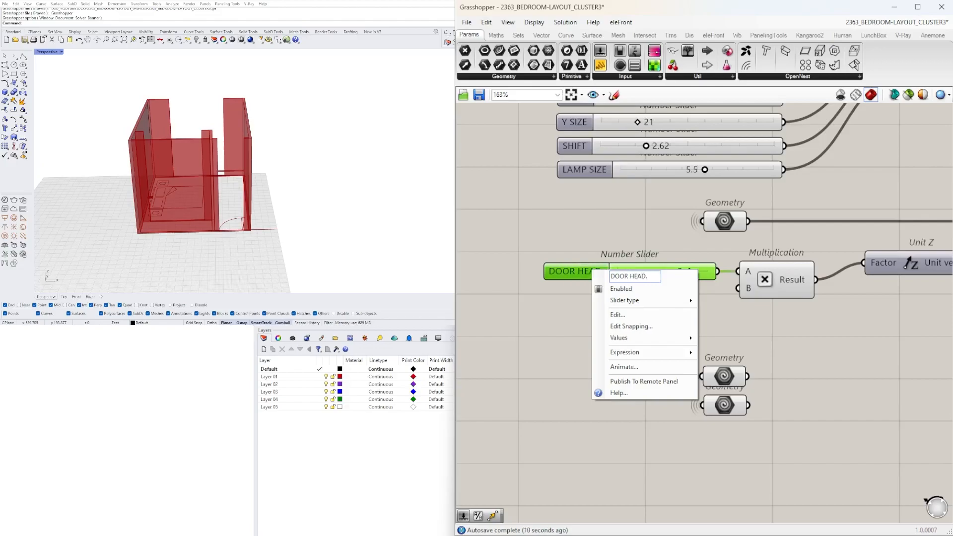
left_click(551, 303)
Step: Examine the position of the raised door header surface in the wall opening
right_click_drag(224, 178, 251, 144)
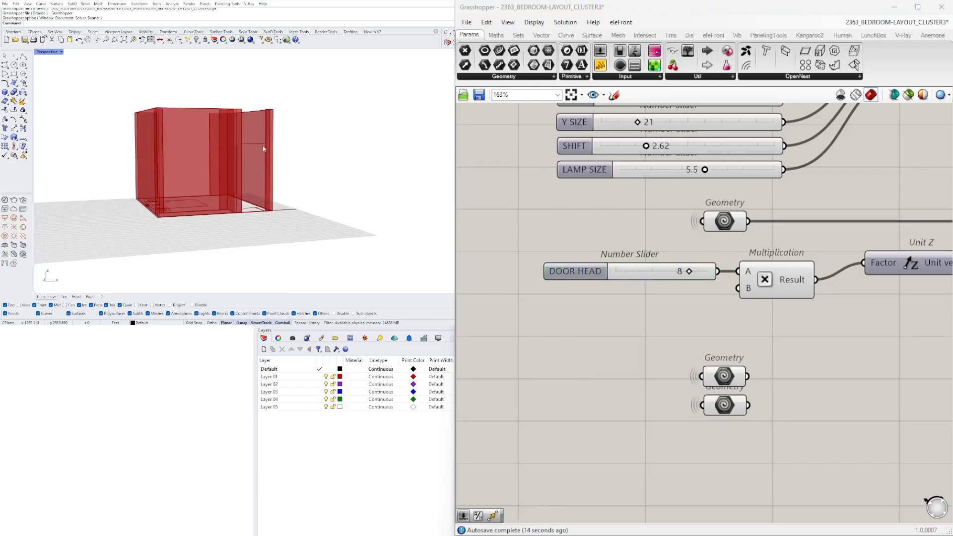
scroll(761, 284, "down", 2)
right_click_drag(317, 145, 304, 183)
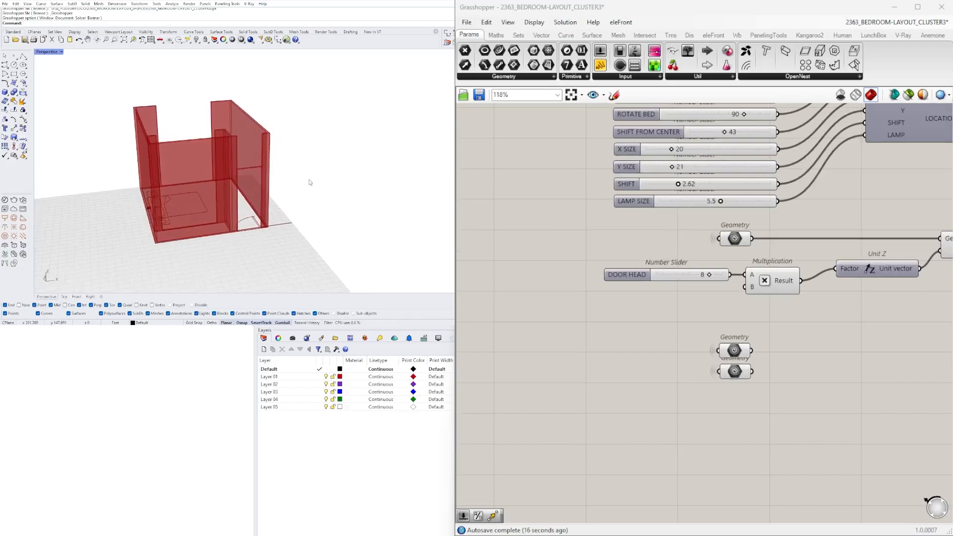
right_click_drag(922, 256, 747, 296)
left_click(821, 279)
scroll(258, 171, "up", 8)
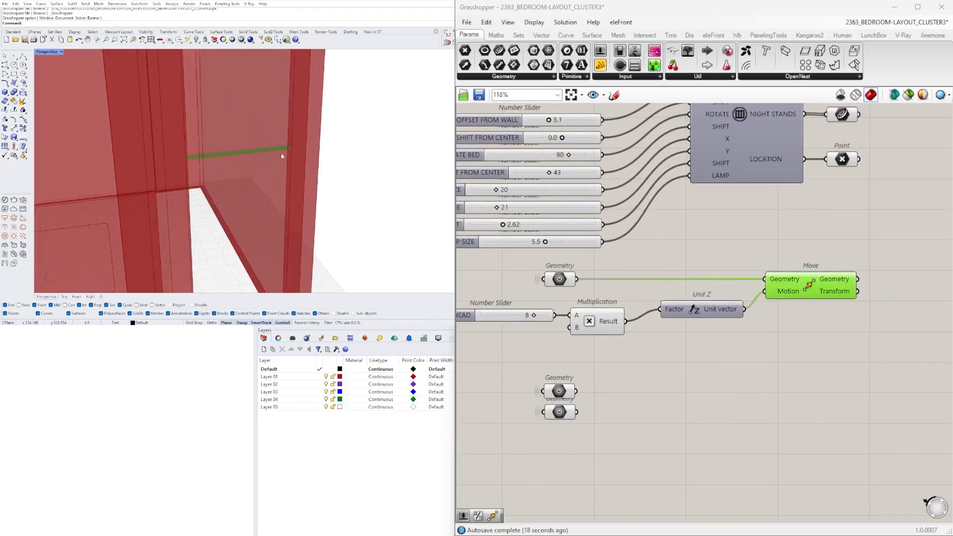
scroll(287, 151, "down", 6)
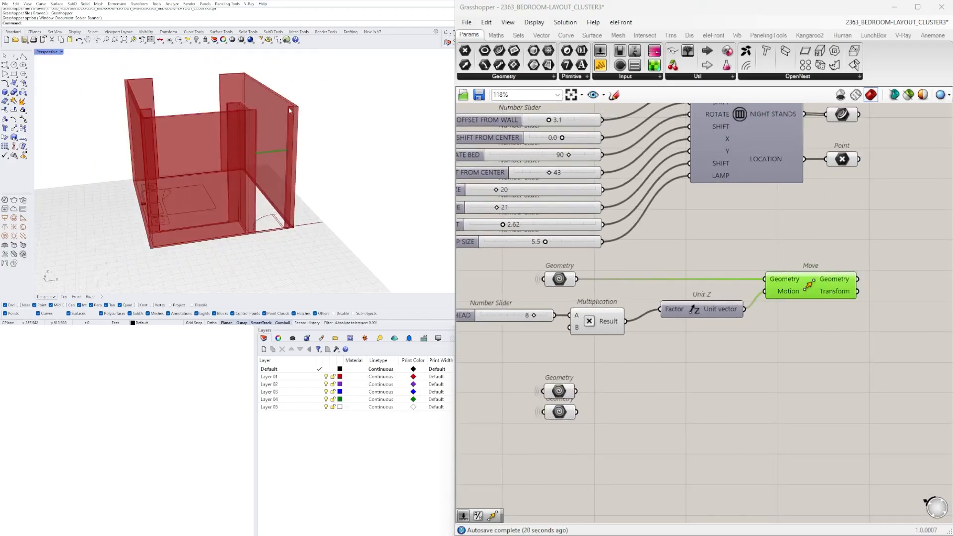
right_click_drag(644, 364, 672, 375)
left_click(592, 308)
scroll(598, 317, "down", 1)
left_click(785, 308)
right_click_drag(843, 337, 721, 365)
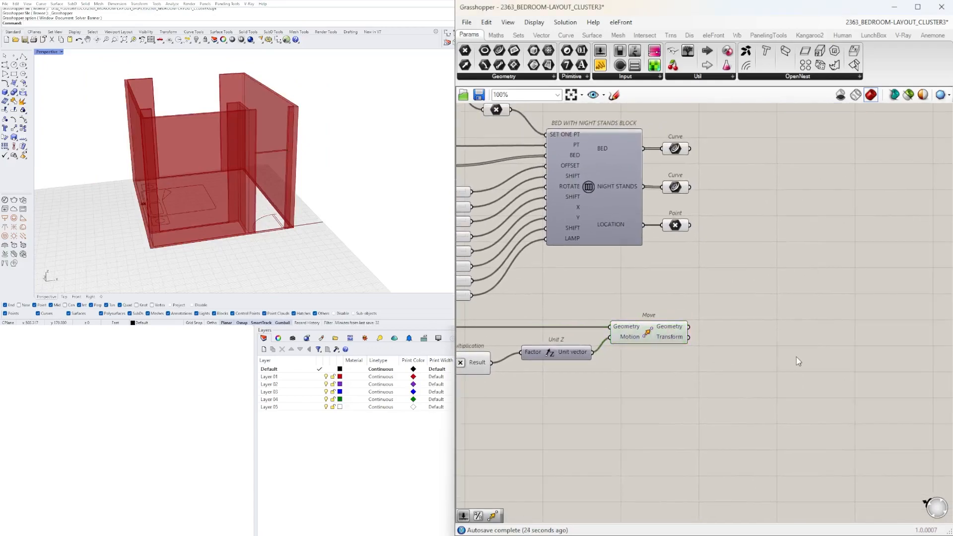
double_click(796, 357)
type("EX")
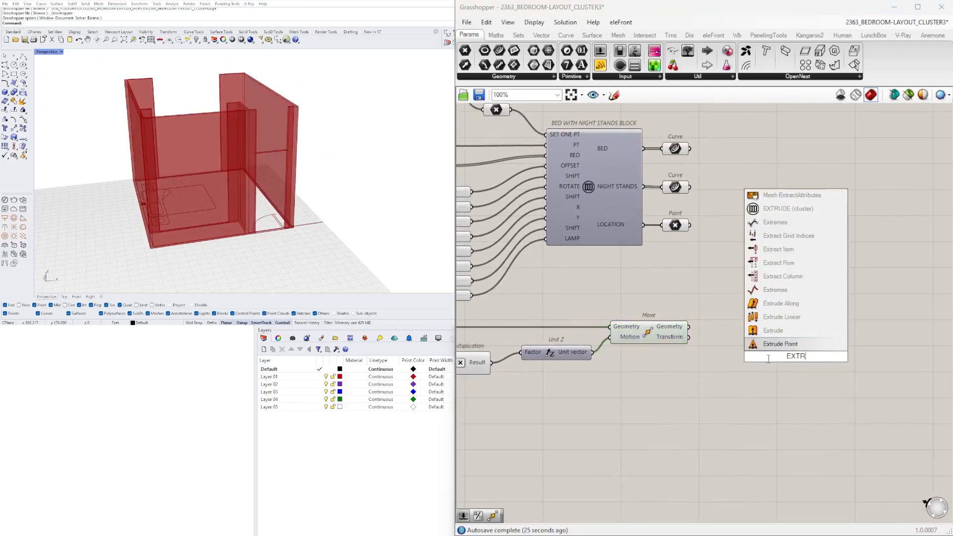
left_click(761, 331)
Step: Add an Extrude component after the Move and connect the moved geometry to its Base input
double_click(745, 336)
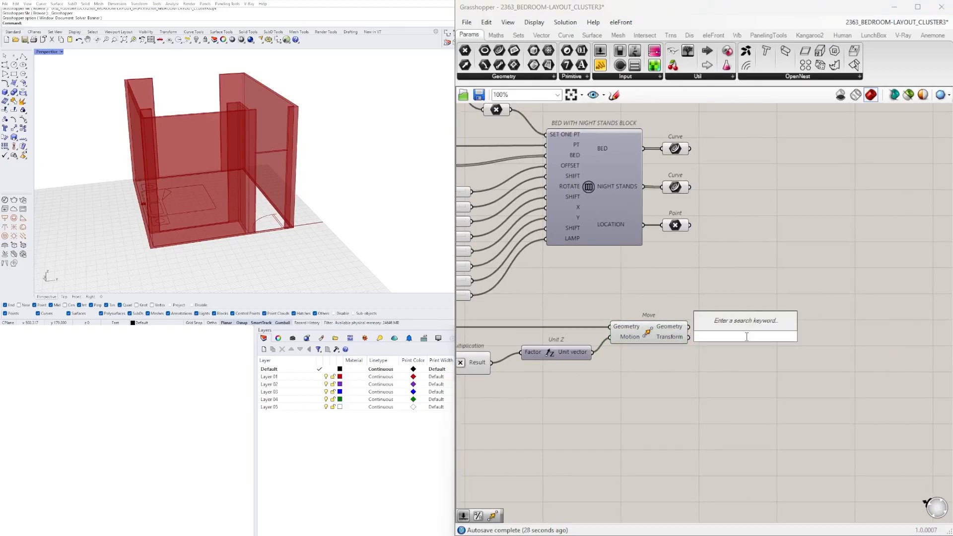
type("EXTR")
left_click(732, 315)
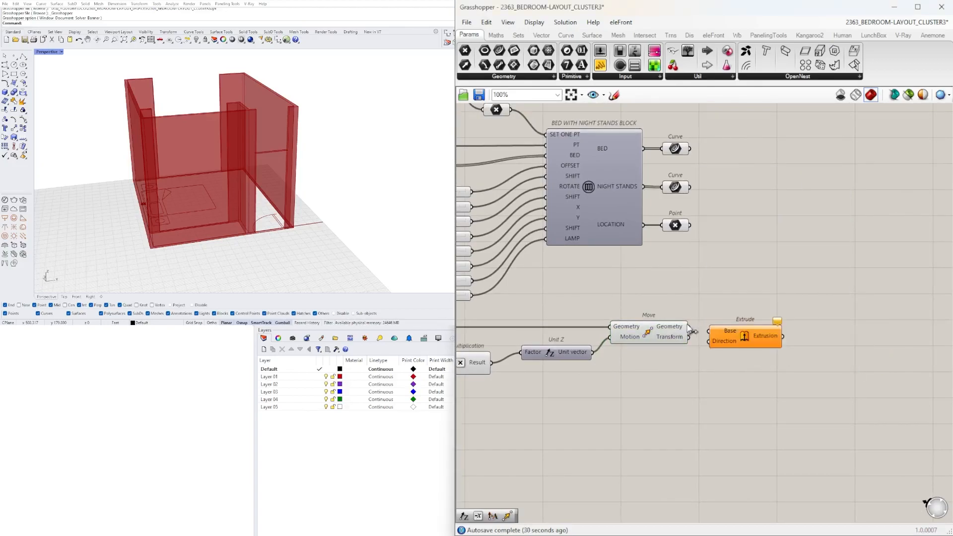
left_click(679, 332)
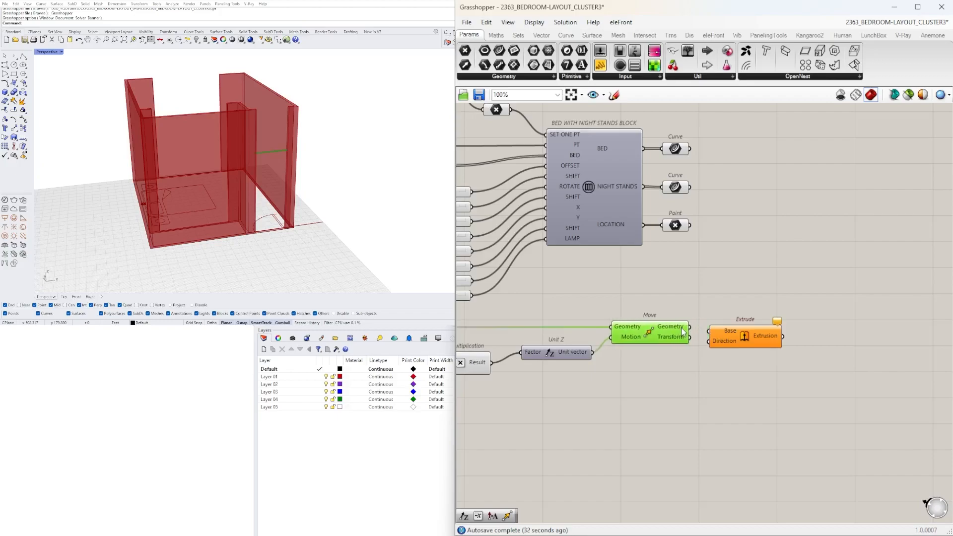
left_click_drag(719, 330, 747, 351)
Step: Add a second Unit Z vector and connect it to the Direction input of the Extrude component
double_click(657, 384)
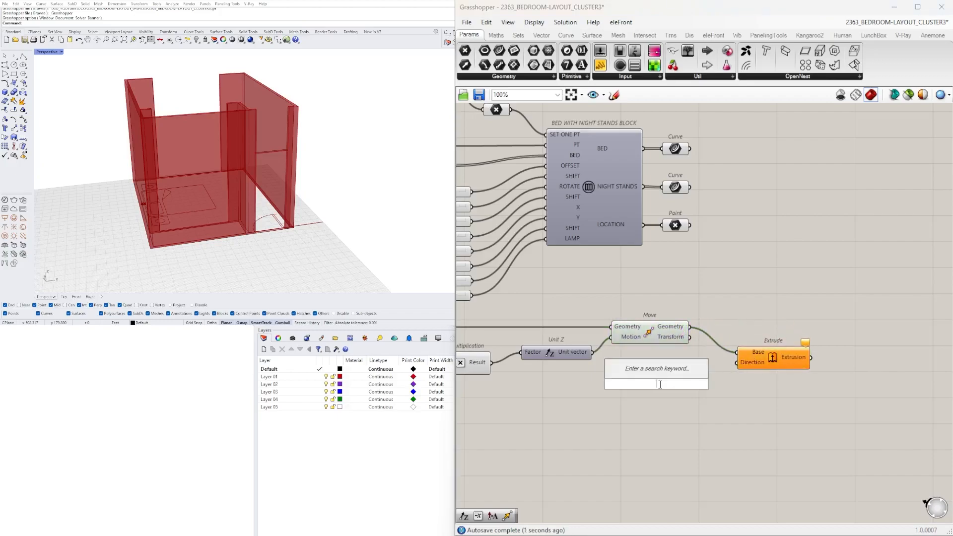
type("Z")
left_click(657, 373)
mouse_move(653, 382)
left_mouse_down()
mouse_move(650, 365)
mouse_move(735, 362)
mouse_move(655, 383)
left_mouse_up()
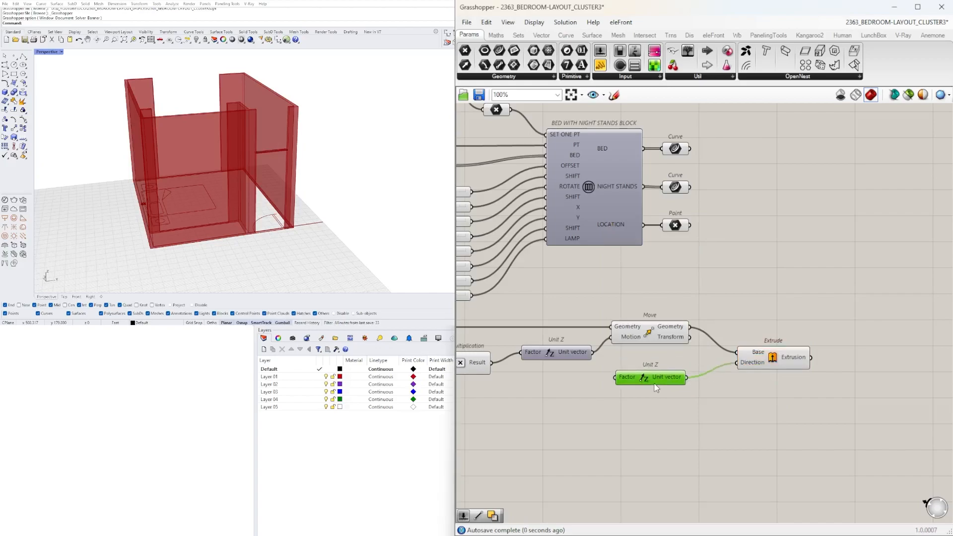
Step: Add a number slider starting at 24, feed it to the second Unit Z factor, and raise it until the header reaches the wall top
right_click_drag(588, 421, 679, 429)
double_click(612, 415)
type("24")
key("Return")
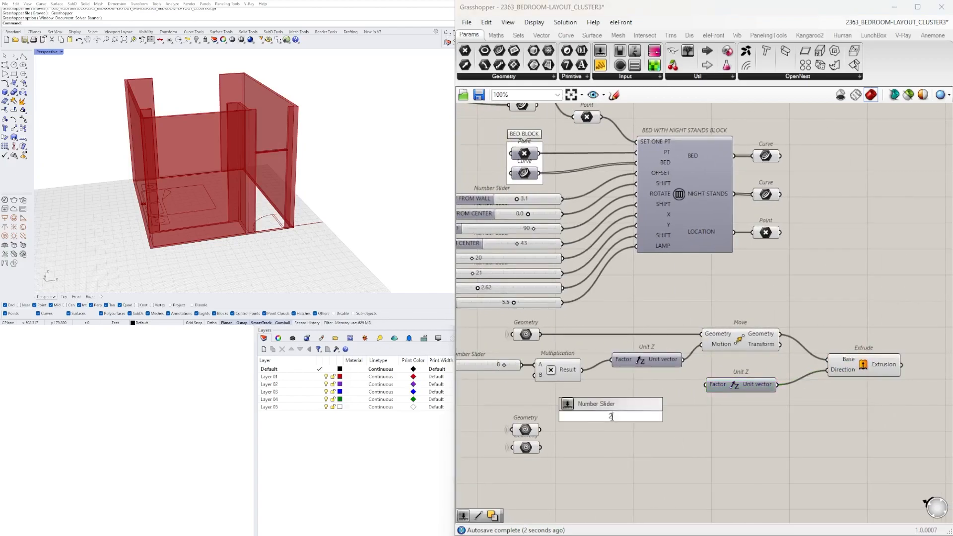
scroll(667, 419, "up", 3)
left_click(626, 414)
scroll(717, 382, "up", 2)
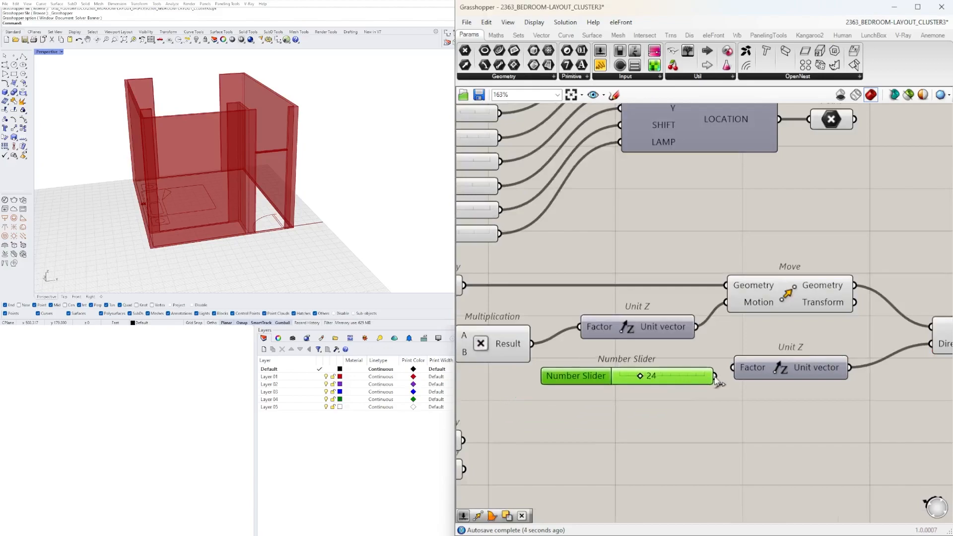
scroll(645, 381, "up", 4)
left_click_drag(633, 370, 674, 370)
Step: Examine the room's input sliders and locate the X SIZE slider that feeds the wall EXTRUDE cluster
scroll(646, 346, "down", 6)
scroll(646, 285, "up", 3)
scroll(646, 286, "up", 4)
scroll(624, 232, "down", 2)
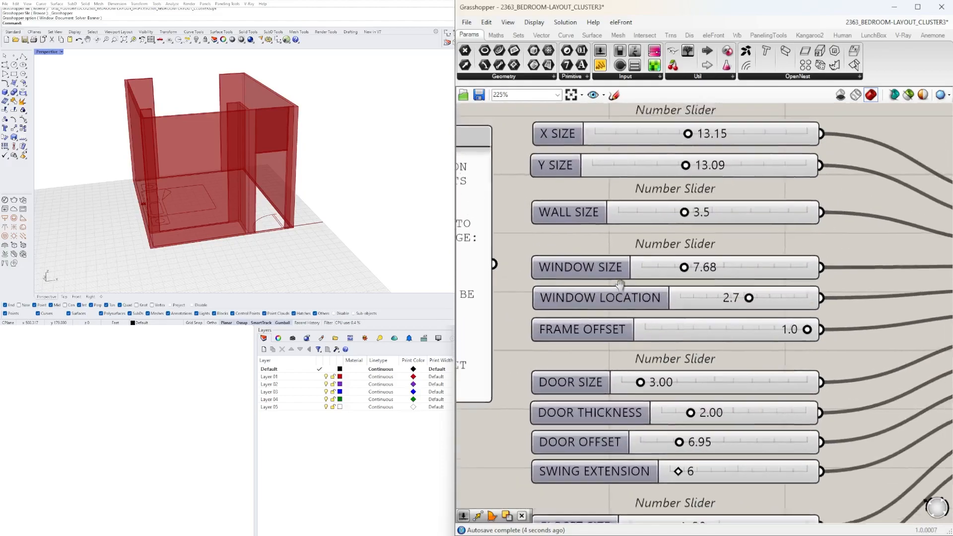
right_click_drag(624, 231, 567, 270)
scroll(568, 270, "down", 3)
right_click_drag(755, 276, 551, 300)
right_click_drag(771, 235, 652, 236)
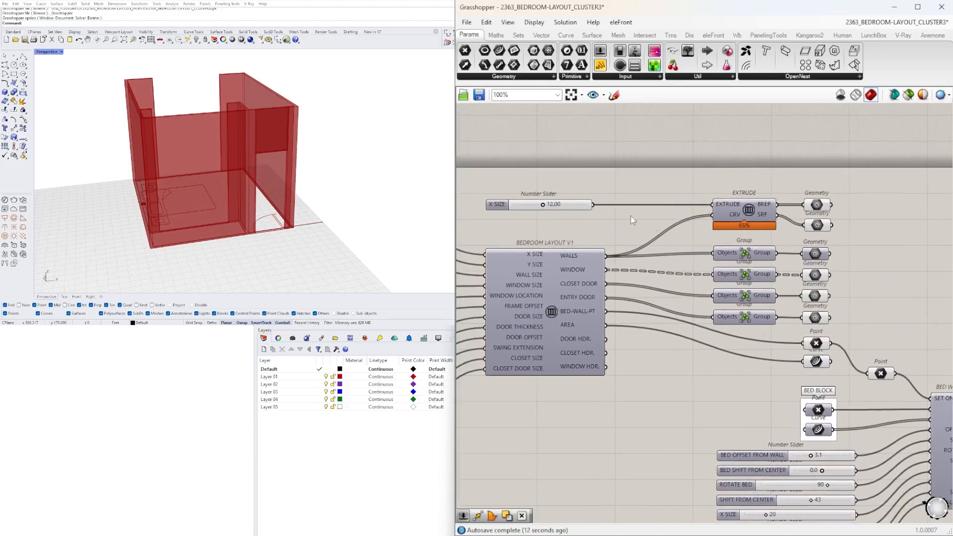
Step: Rename the X SIZE slider feeding the EXTRUDE cluster to WALL HEIGHT and set its value to 10
scroll(512, 208, "up", 3)
right_click(489, 209)
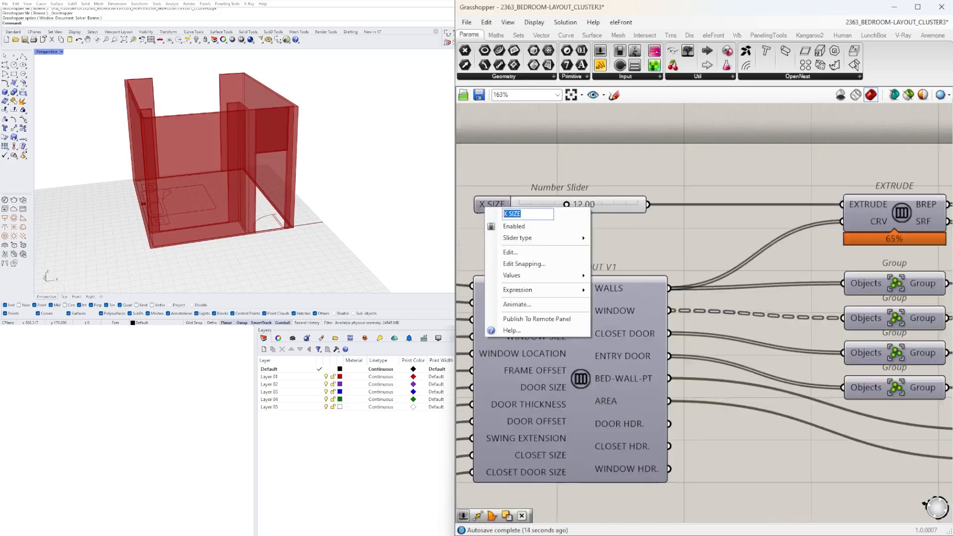
type("WALL HEIGH")
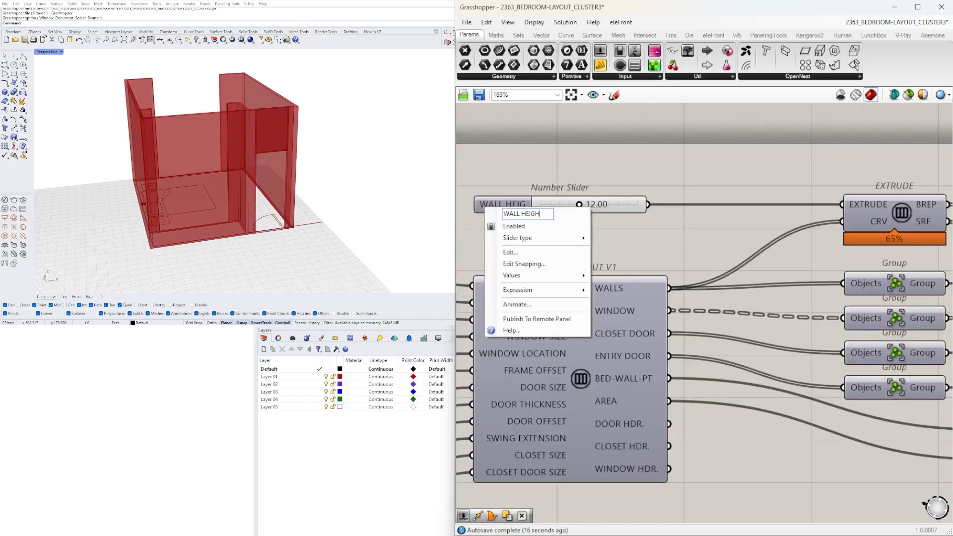
type("T")
key("Return")
double_click(596, 207)
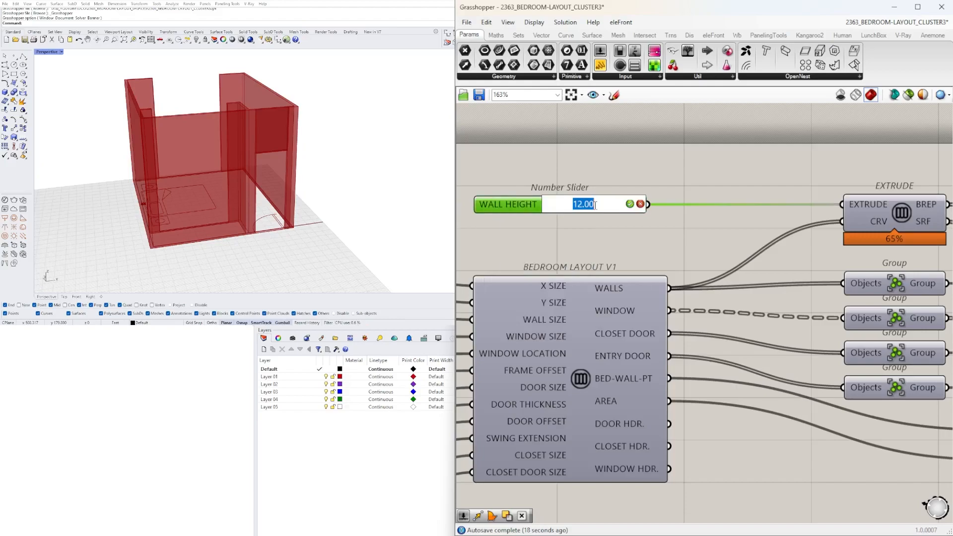
type("10")
key("Return")
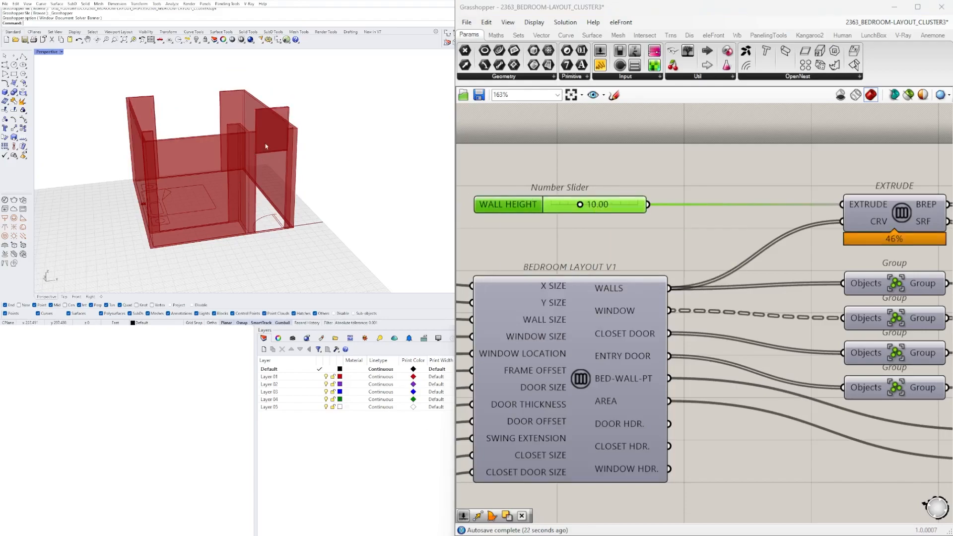
Step: Set the number slider feeding the Unit Z of the header's Extrude direction to 24
scroll(615, 288, "down", 5)
scroll(614, 287, "up", 6)
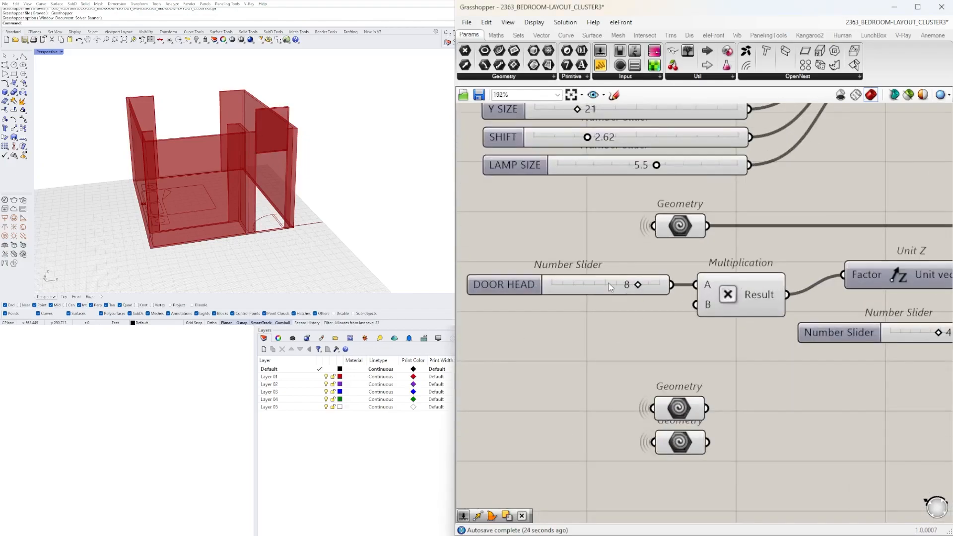
scroll(614, 287, "down", 4)
scroll(655, 327, "up", 4)
double_click(661, 329)
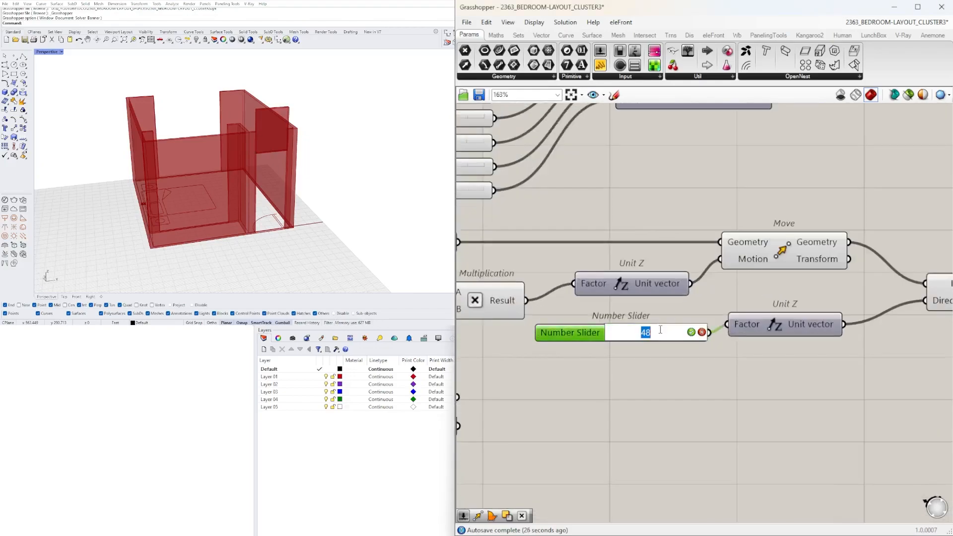
type("24")
key("Return")
left_click(657, 386)
Step: Move the 24 slider and its connected Unit Z lower to make space beneath the Multiplication and Move components
scroll(704, 347, "down", 4)
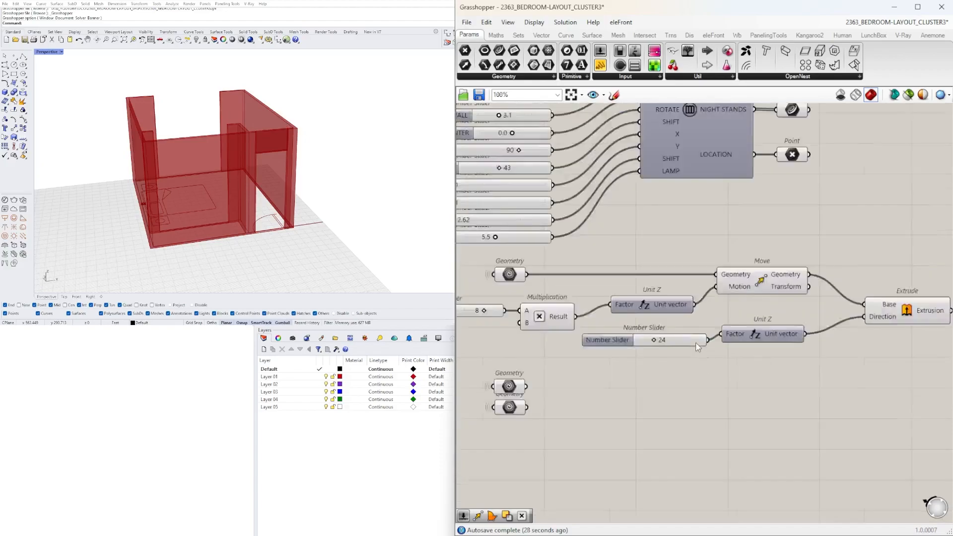
scroll(784, 351, "up", 3)
left_click(784, 349)
left_click_drag(809, 382, 703, 347)
left_click_drag(764, 349, 762, 372)
left_click(615, 389)
Step: Add a Subtraction component below BEDROOM LAYOUT V1 and connect the WALL HEIGHT slider to its A input
scroll(585, 364, "down", 2)
right_click_drag(476, 264, 663, 310)
scroll(760, 322, "down", 2)
scroll(552, 254, "up", 3)
right_click_drag(542, 250, 709, 407)
right_click_drag(695, 272, 606, 228)
right_click_drag(772, 237, 571, 282)
left_click_drag(540, 150, 531, 151)
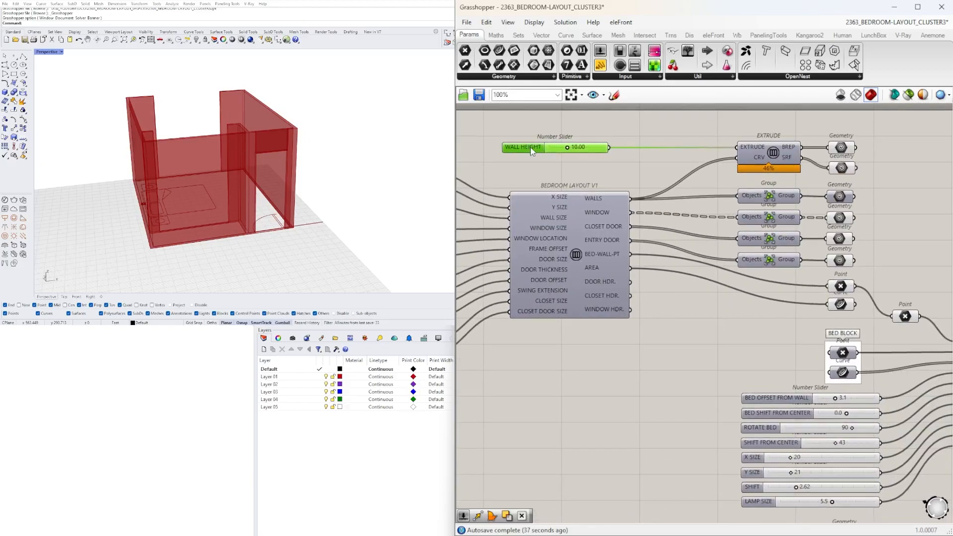
double_click(676, 337)
type("-")
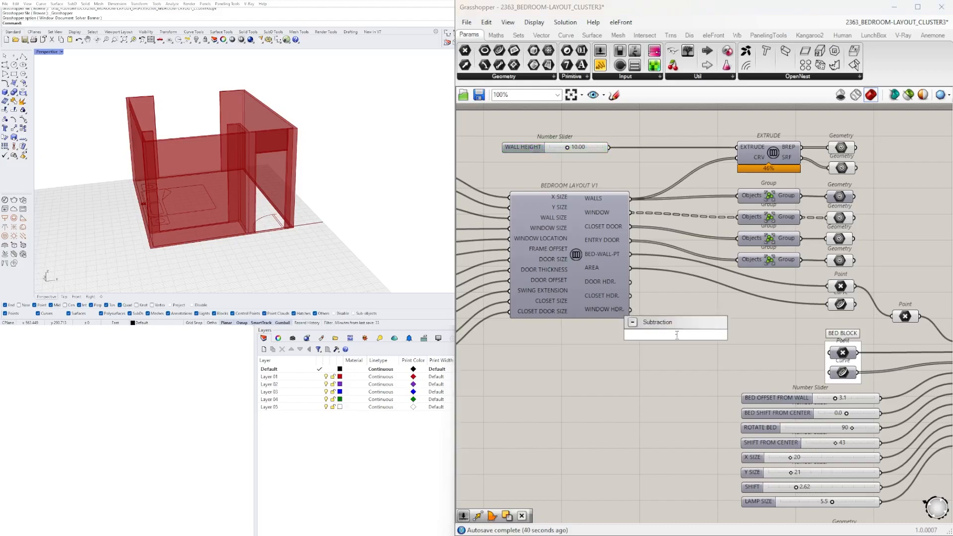
key("Return")
left_click_drag(674, 335, 726, 334)
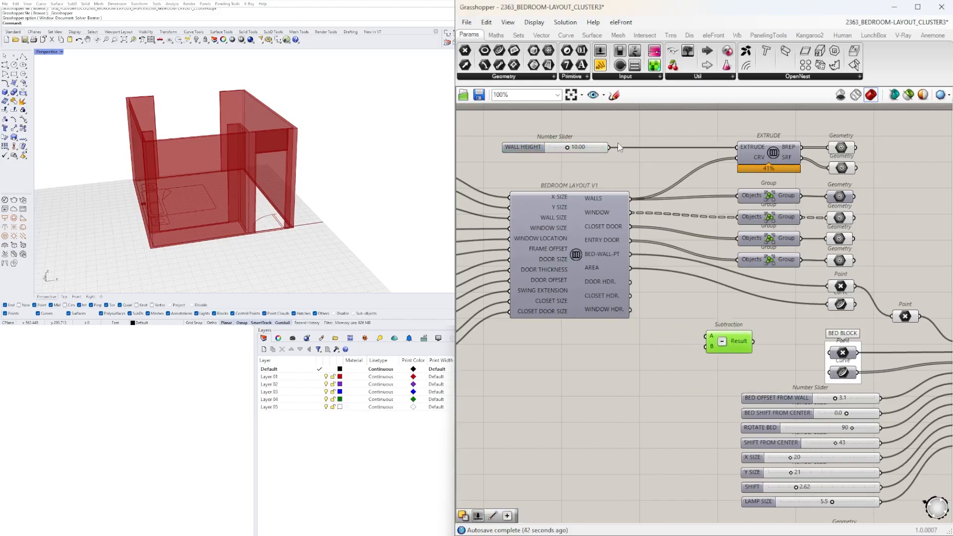
left_click_drag(623, 168, 707, 337)
Step: Move the Subtraction component down beside the door header components
right_click_drag(748, 361, 656, 252)
left_click_drag(627, 237, 628, 394)
scroll(585, 356, "down", 2)
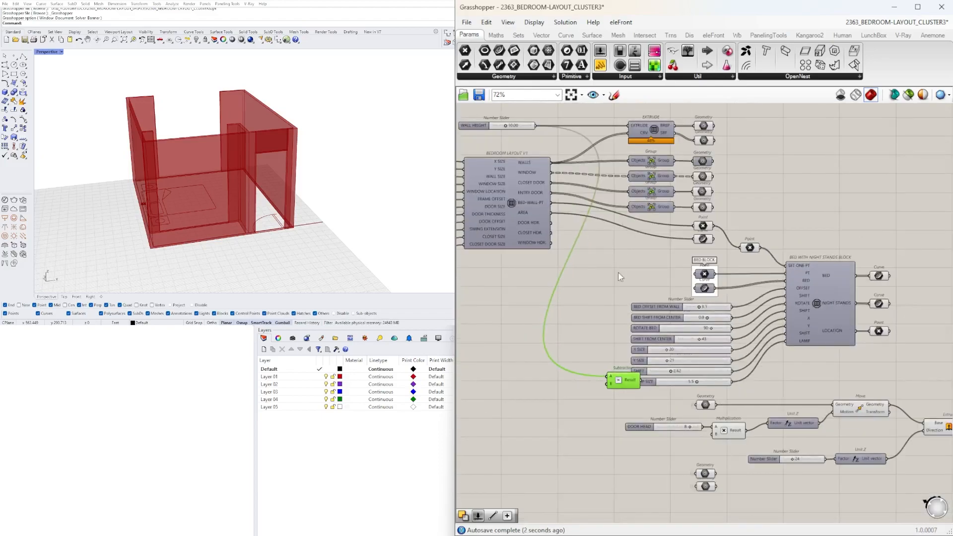
right_click_drag(615, 269, 529, 160)
left_click_drag(536, 271, 699, 373)
scroll(678, 373, "up", 3)
scroll(678, 372, "up", 1)
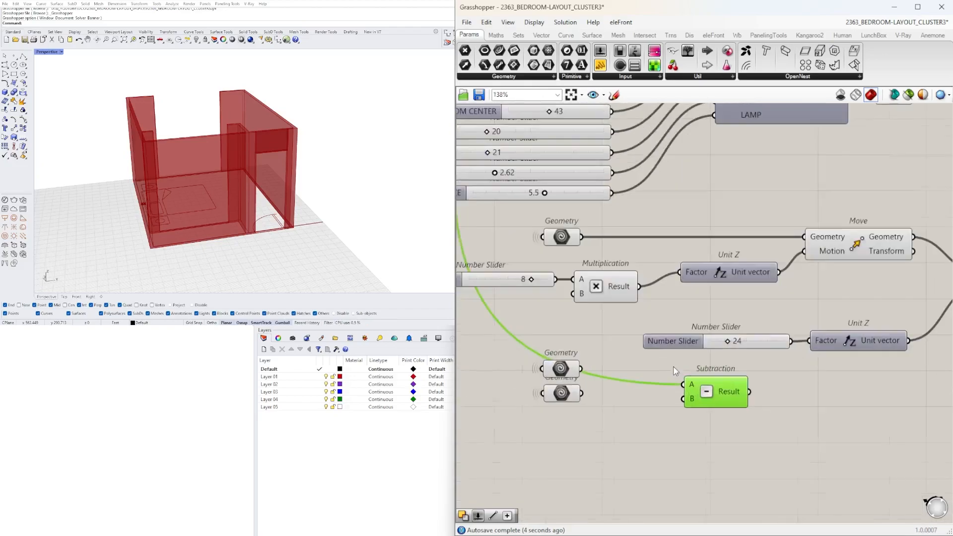
Step: Connect the DOOR HEAD slider to the B input of the Subtraction component and check the result
left_click_drag(555, 279, 486, 367)
scroll(486, 369, "down", 1)
right_click_drag(485, 370, 630, 386)
left_click_drag(637, 387, 851, 401)
scroll(852, 401, "down", 2)
right_click_drag(852, 401, 745, 406)
scroll(745, 406, "up", 3)
mouse_move(745, 406)
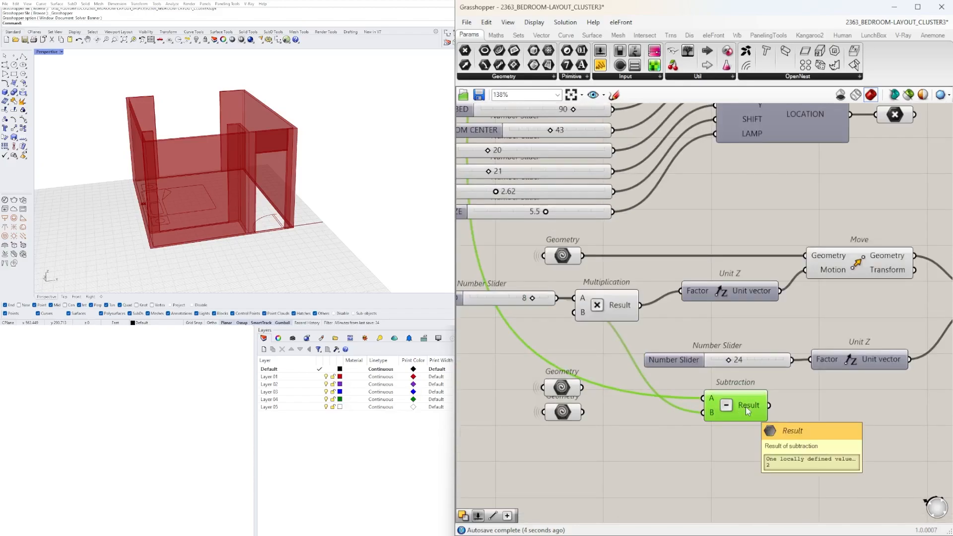
Step: Place the Subtraction component under the Multiplication and shift the DOOR HEAD slider farther left on the canvas
scroll(746, 407, "down", 2)
left_click_drag(683, 406, 604, 385)
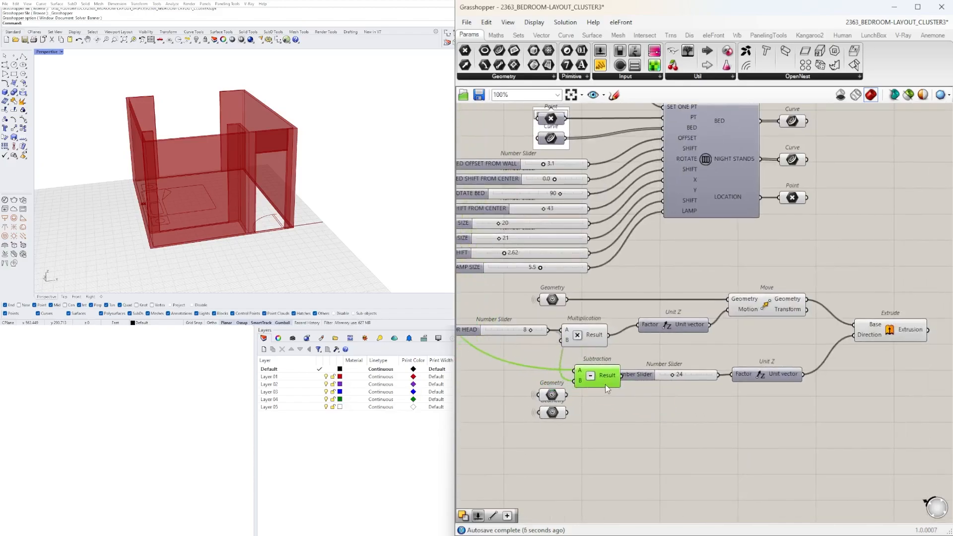
right_click_drag(610, 389, 723, 352)
left_click_drag(621, 331, 530, 331)
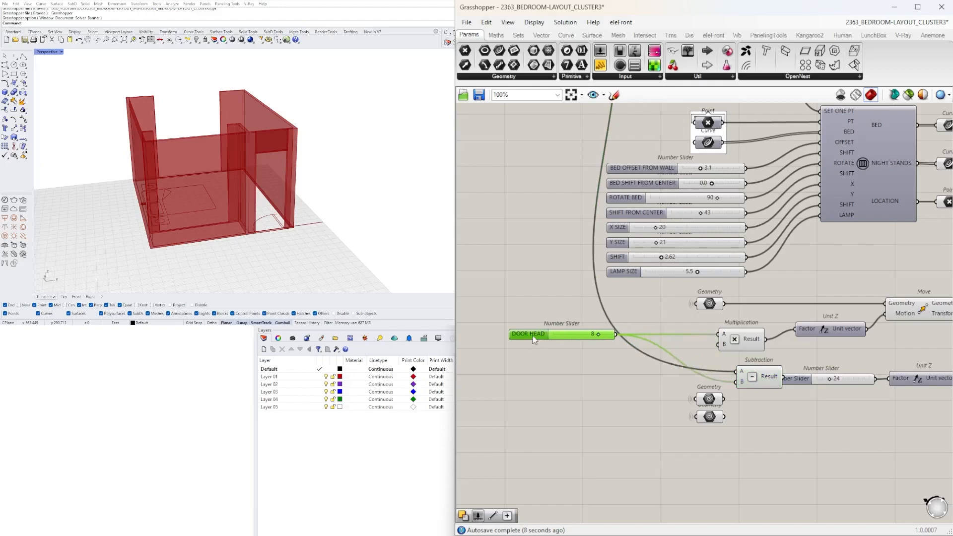
scroll(512, 228, "down", 2)
right_click_drag(512, 227, 577, 331)
right_click_drag(587, 107, 585, 207)
right_click_drag(629, 459, 625, 315)
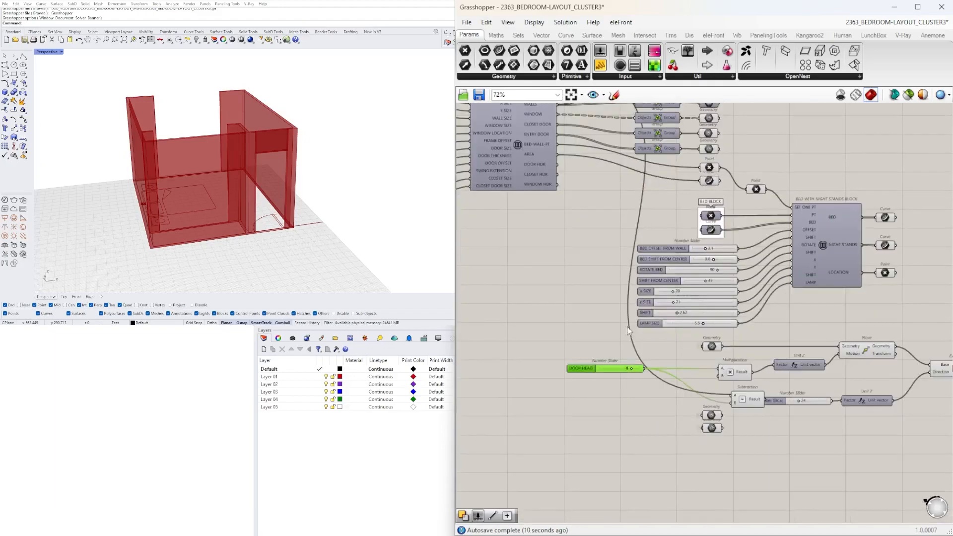
Step: Shift the Subtraction component left and the two spare Geometry parameters down to free space for another component
scroll(746, 405, "up", 4)
left_click_drag(725, 397, 693, 465)
scroll(612, 386, "down", 2)
left_click_drag(661, 414, 672, 454)
Step: Add a second Multiplication between the Subtraction result and the lower Unit Z factor, replacing the 24 slider's connection
left_click(681, 407)
double_click(680, 406)
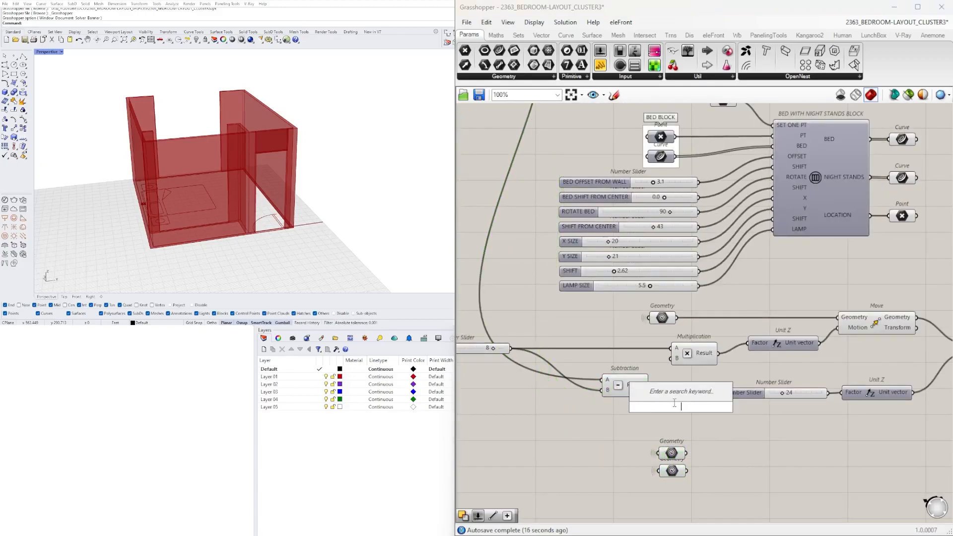
type("*")
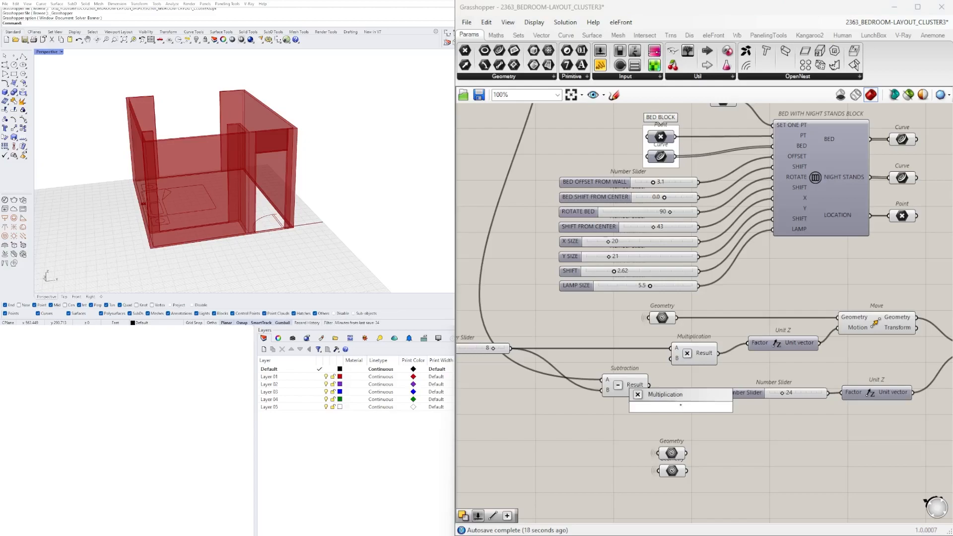
key("Return")
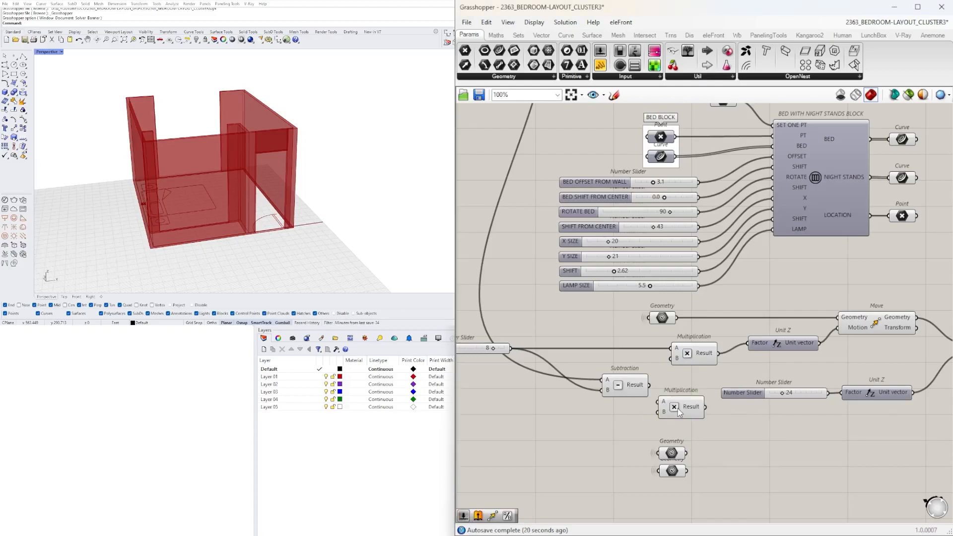
left_click_drag(680, 413, 689, 399)
mouse_move(675, 416)
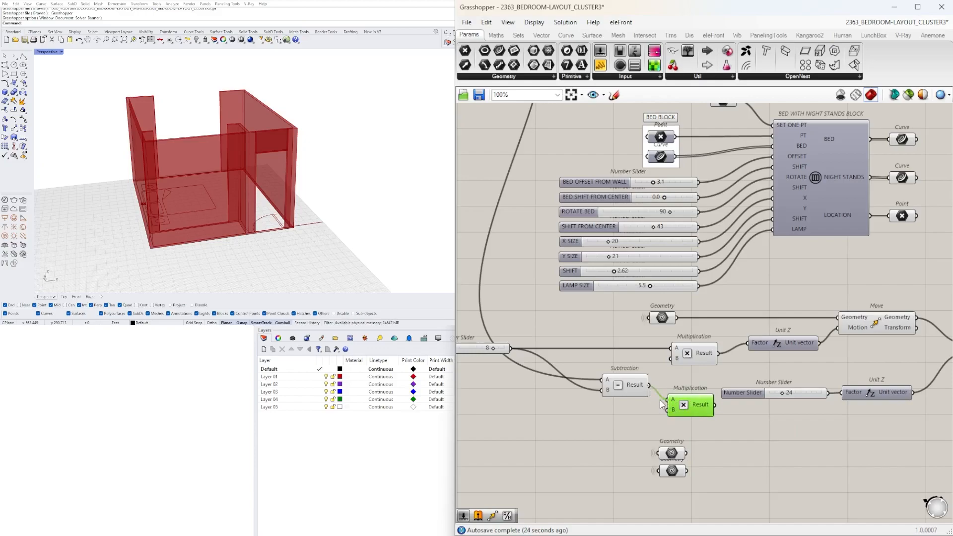
left_click_drag(722, 407, 841, 398)
left_click_drag(775, 394, 782, 435)
left_click_drag(677, 404, 680, 392)
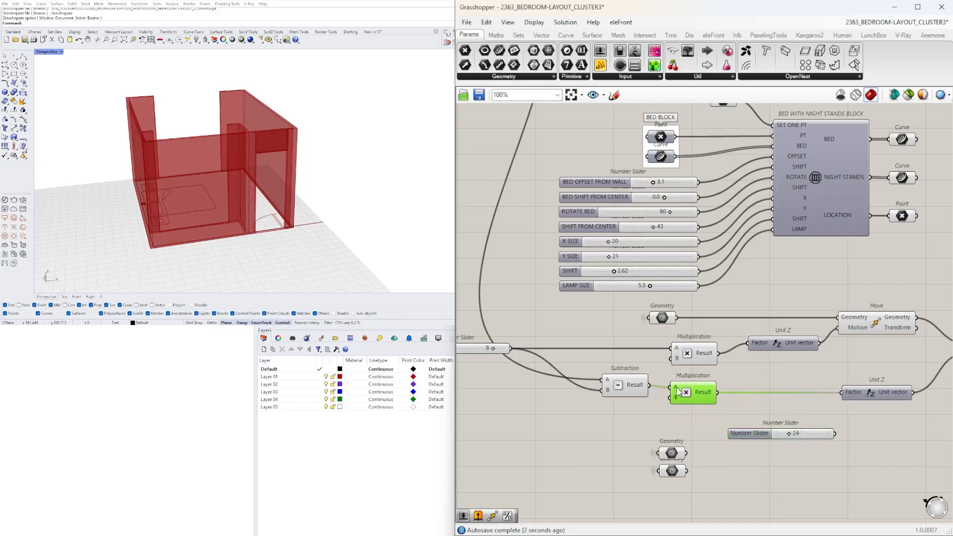
Step: Raise the WALL HEIGHT slider and check that the door header reaches the new wall top
scroll(674, 383, "down", 6)
scroll(695, 252, "up", 11)
left_click_drag(725, 252, 731, 252)
scroll(695, 323, "down", 8)
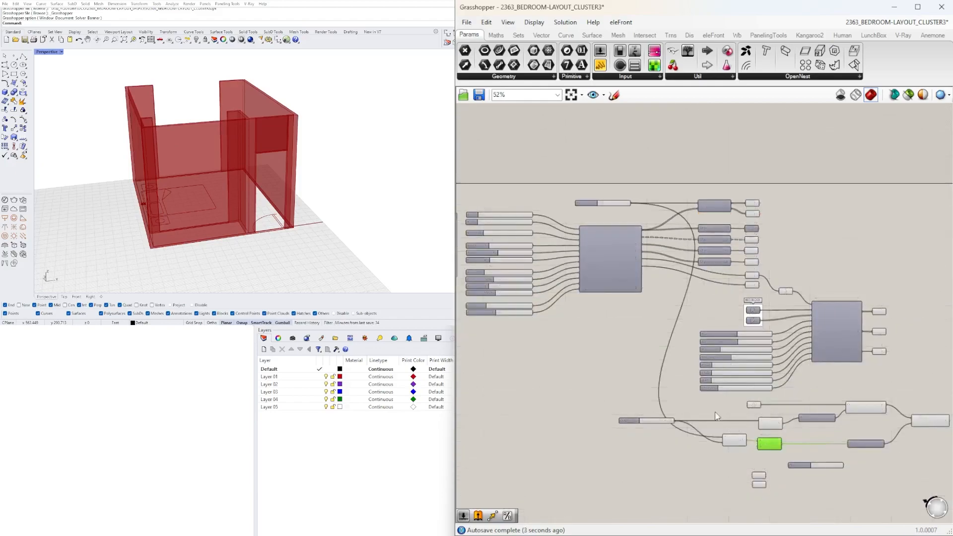
scroll(580, 444, "up", 5)
scroll(610, 333, "down", 1)
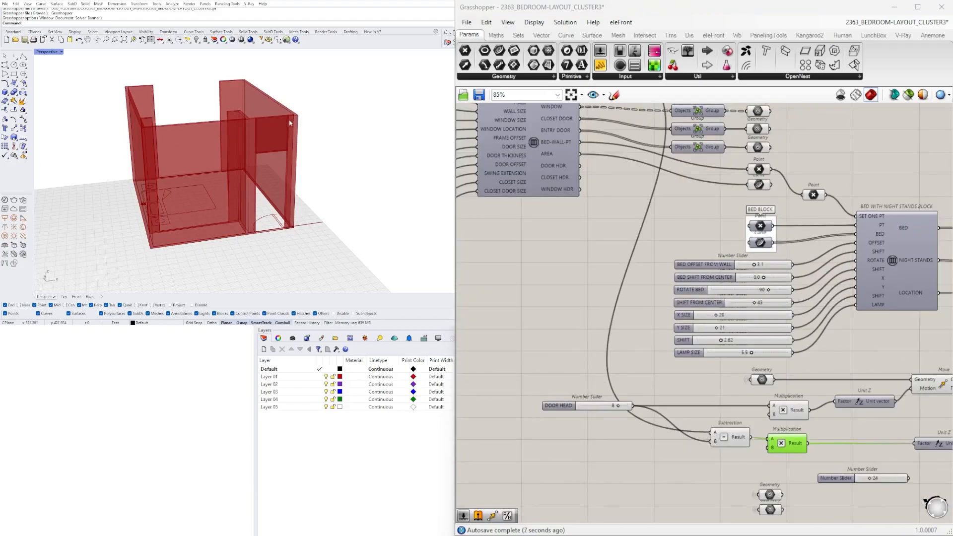
scroll(650, 376, "down", 3)
scroll(695, 397, "up", 3)
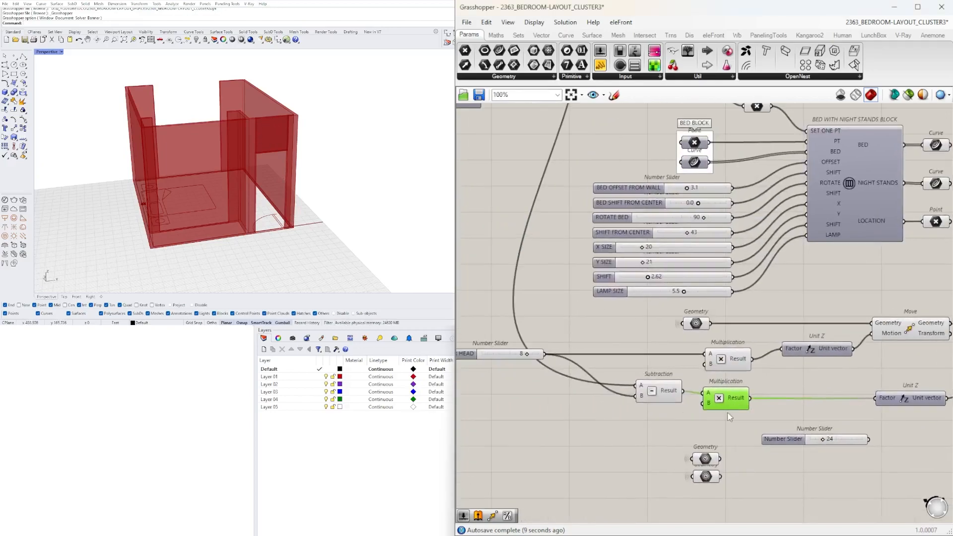
Step: Align the Subtraction, the lower Multiplication and the DOOR HEAD slider into tidy rows with the Unit Z components
scroll(695, 397, "up", 2)
left_click(685, 409)
left_click_drag(634, 389, 642, 389)
left_click(626, 413)
right_click_drag(561, 412, 672, 411)
left_click_drag(550, 352, 611, 353)
left_click(684, 318)
right_click_drag(821, 340, 618, 334)
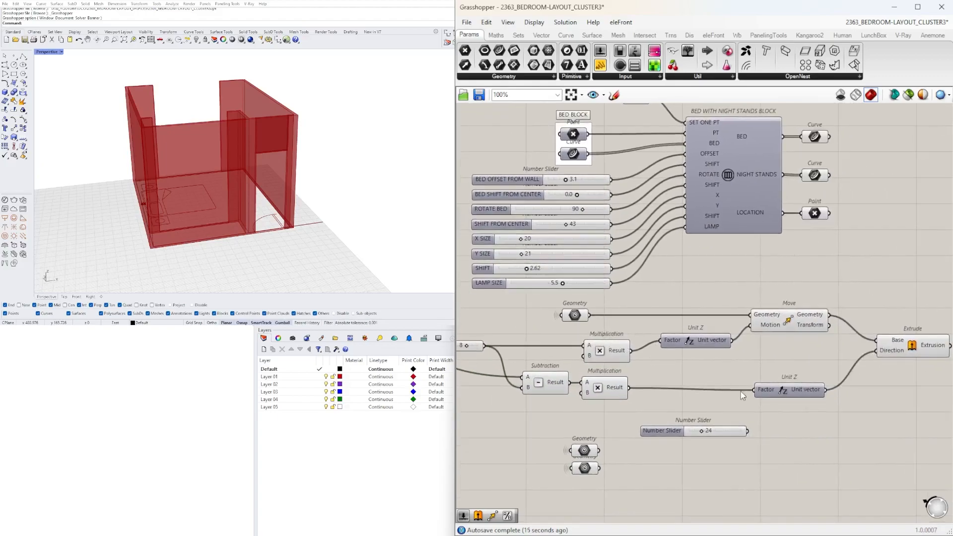
right_click_drag(744, 391, 763, 371)
left_click(826, 372)
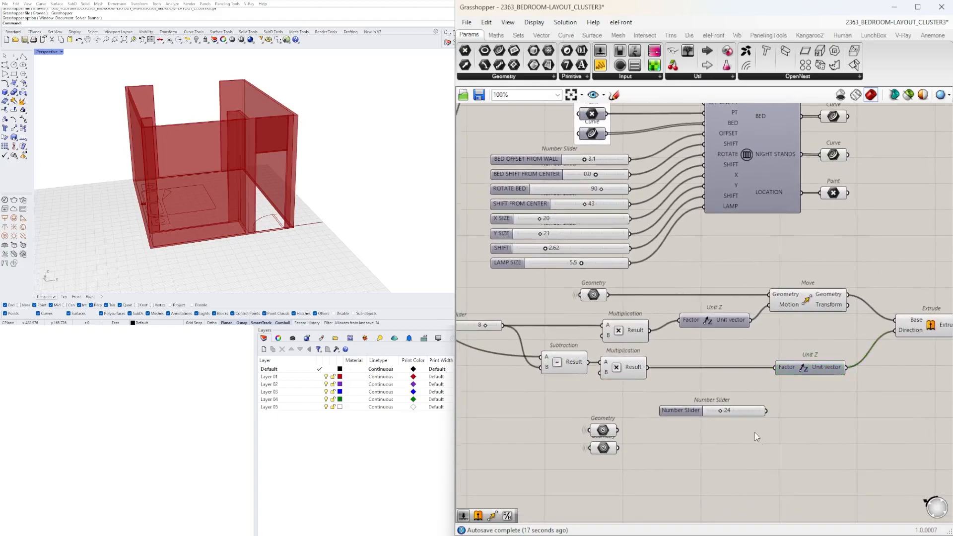
Step: Delete the disconnected 24 slider and move the two spare Geometry parameters closer under the Subtraction component
left_click(678, 410)
key("Delete")
right_click_drag(657, 449, 719, 425)
left_click_drag(720, 466, 627, 390)
left_click(693, 382)
right_click_drag(491, 314, 615, 339)
mouse_move(619, 329)
left_mouse_down()
mouse_move(519, 328)
mouse_move(617, 328)
left_mouse_up()
left_click(623, 293)
Step: Select all the header components and reposition them together below the BED WITH NIGHT STANDS BLOCK cluster
scroll(878, 369, "down", 2)
right_click_drag(878, 370, 625, 337)
left_click_drag(885, 439, 462, 280)
right_click_drag(518, 293, 654, 310)
left_click_drag(836, 303, 898, 295)
right_click_drag(851, 249, 827, 308)
scroll(817, 323, "down", 1)
left_click_drag(869, 331, 801, 331)
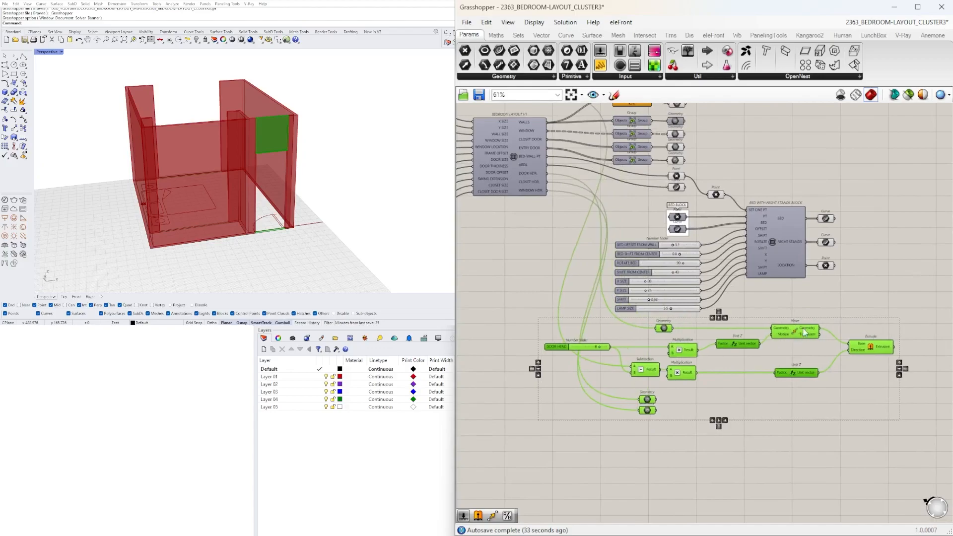
left_click(775, 318)
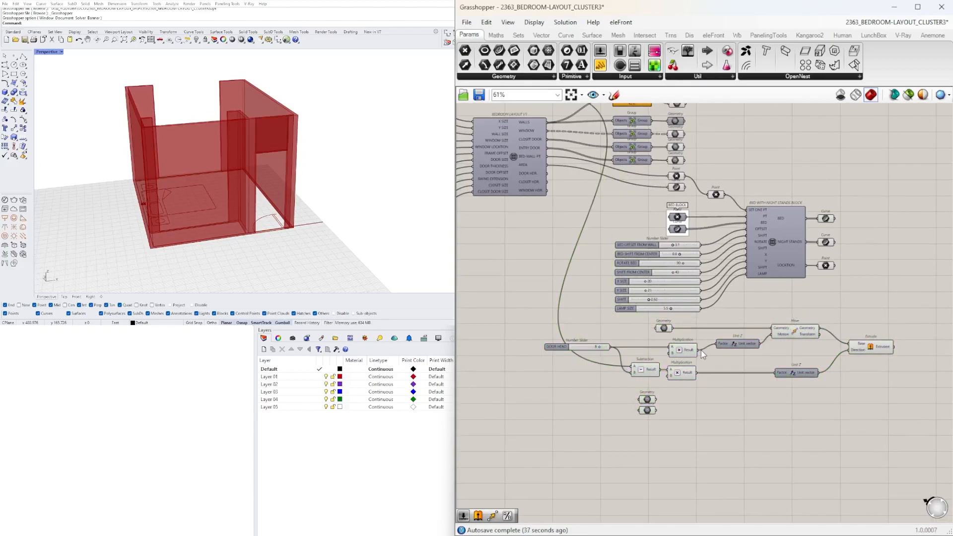
Step: Insert a relay on the wire between the door header's Geometry parameter and the Move component
left_click(870, 353)
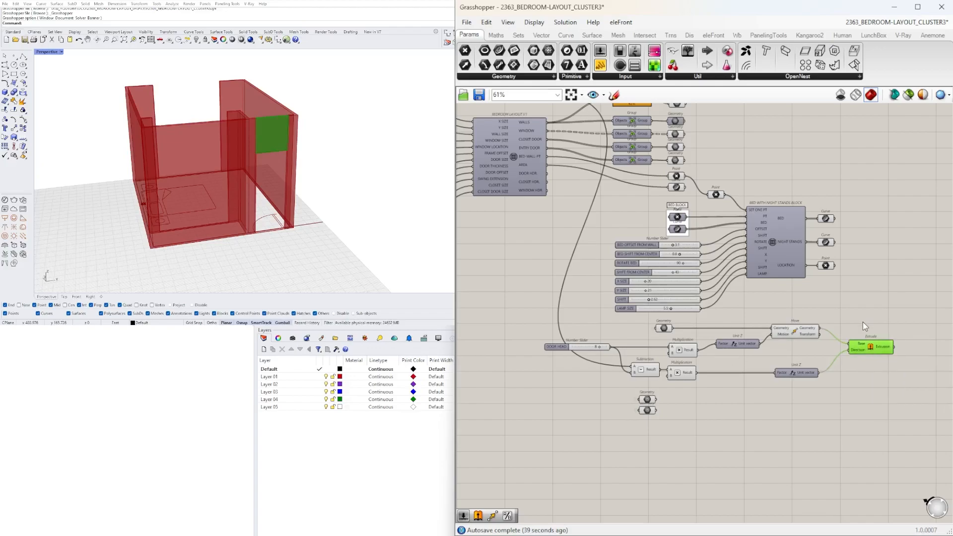
scroll(696, 348, "up", 4)
left_click(678, 320)
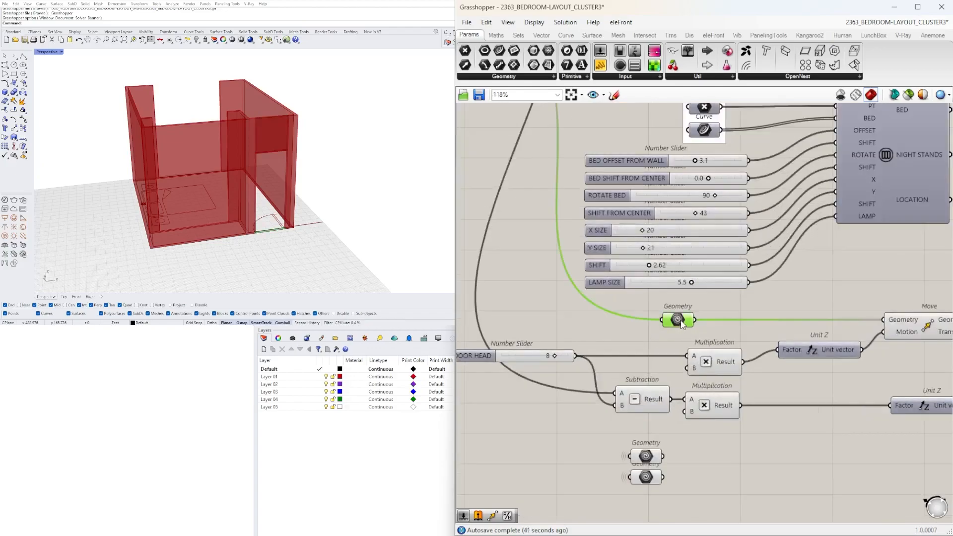
right_click_drag(722, 321, 594, 296)
scroll(594, 297, "down", 2)
scroll(576, 295, "up", 1)
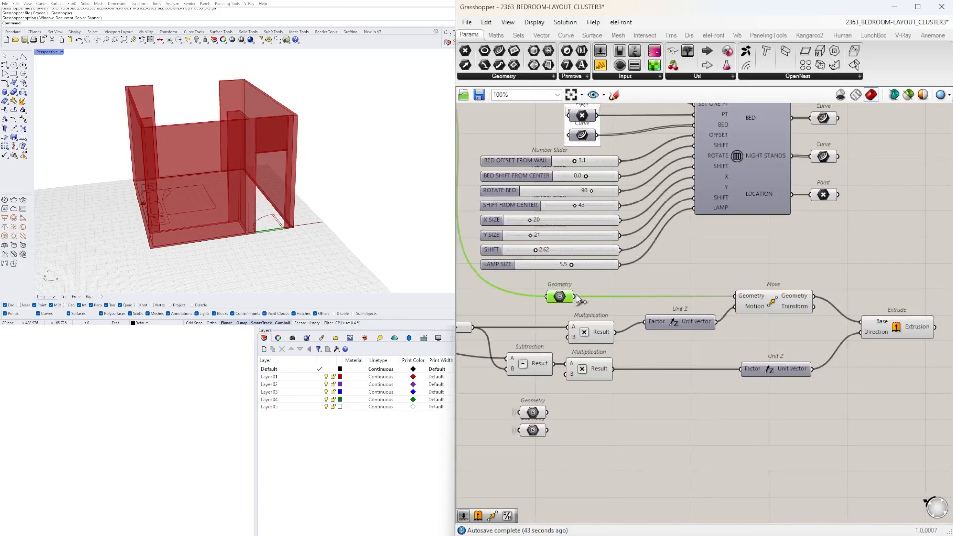
double_click(598, 296)
right_click_drag(514, 306, 710, 301)
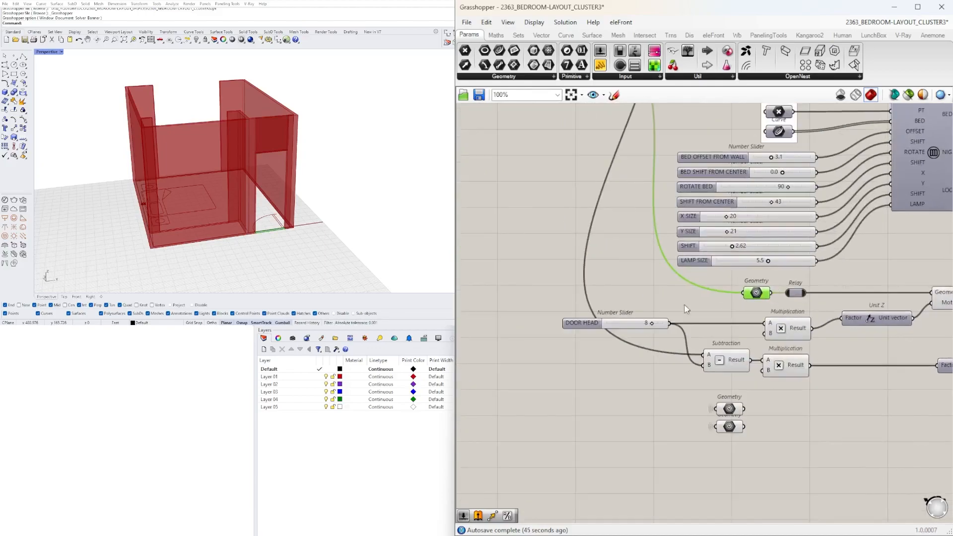
Step: Insert a relay on the DOOR HEAD slider's output wire and position the slider just before it
left_click_drag(578, 326, 458, 323)
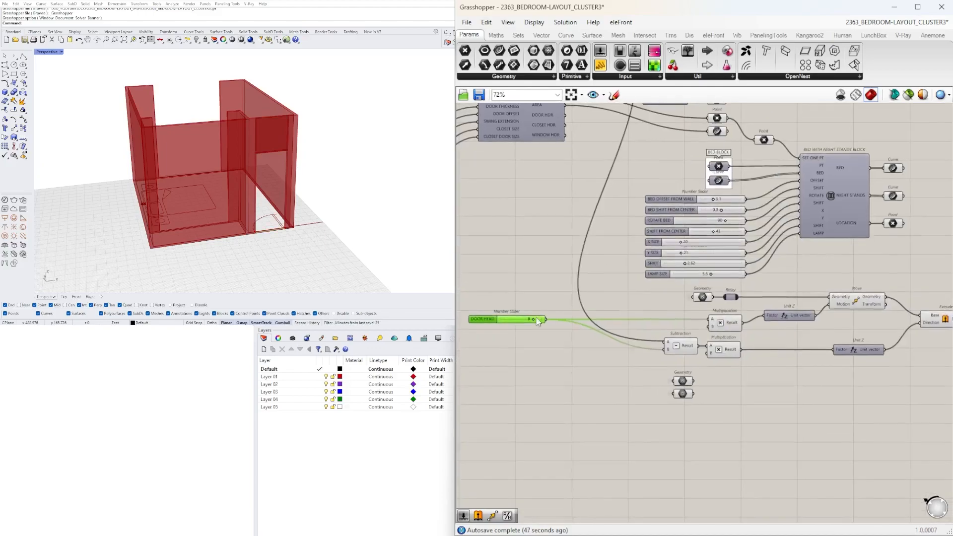
scroll(828, 323, "down", 2)
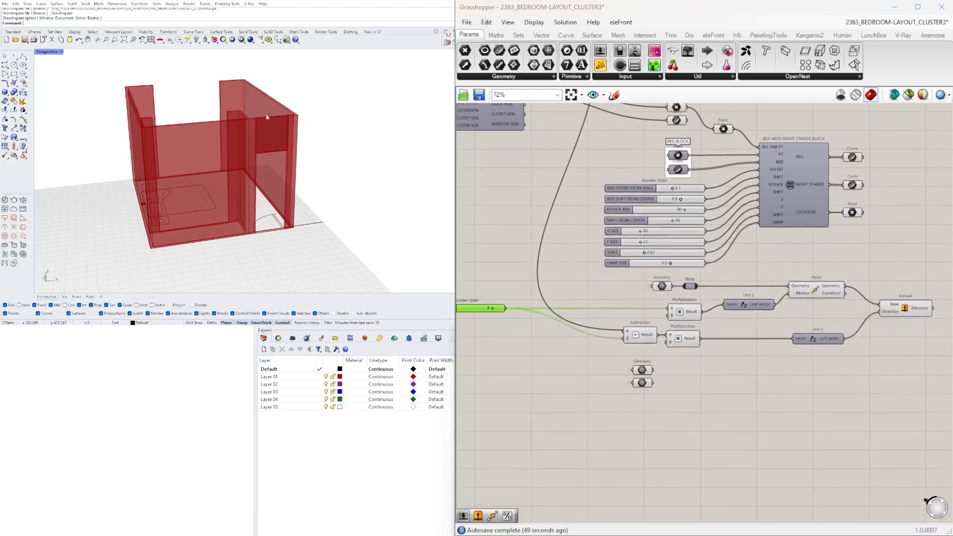
scroll(504, 313, "up", 3)
double_click(511, 307)
right_click_drag(518, 320, 640, 316)
scroll(642, 316, "down", 1)
left_click(653, 308)
left_click_drag(672, 342, 617, 311)
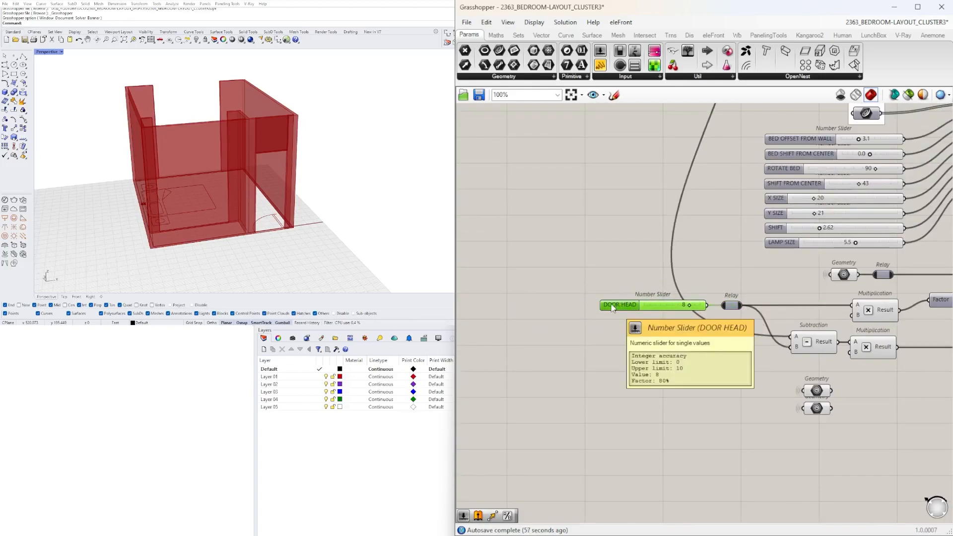
Step: Select the door header chain together with its DOOR HEAD slider and move it lower beneath the bed sliders
right_click_drag(756, 317, 472, 320)
right_click_drag(608, 286, 724, 252)
scroll(725, 252, "down", 2)
right_click_drag(794, 305, 749, 311)
scroll(794, 306, "down", 1)
left_click_drag(887, 310, 524, 263)
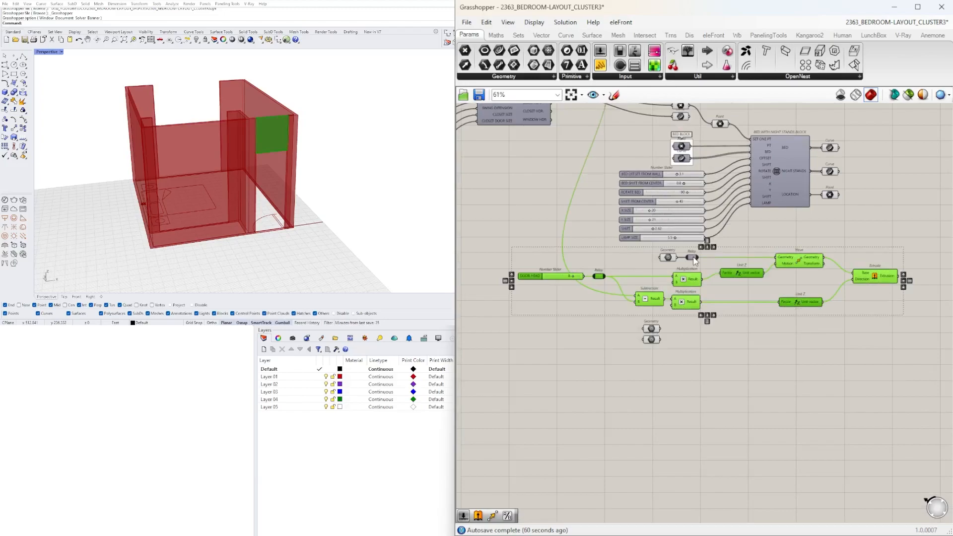
right_click_drag(818, 285, 792, 228)
left_click_drag(773, 211, 790, 283)
Step: Reposition the header Geometry parameters as a compact stack between the bed sliders and the header chain
left_click_drag(882, 279, 554, 242)
left_click_drag(660, 222, 624, 235)
left_click(626, 246)
scroll(645, 203, "up", 3)
left_click_drag(643, 201, 617, 203)
left_click(709, 239)
Step: Move the header chain from its relay through Extrude farther from the DOOR HEAD slider, leaving the slider and its relay in place
scroll(705, 263, "down", 4)
scroll(700, 278, "up", 3)
scroll(696, 296, "down", 3)
left_click_drag(865, 302, 602, 219)
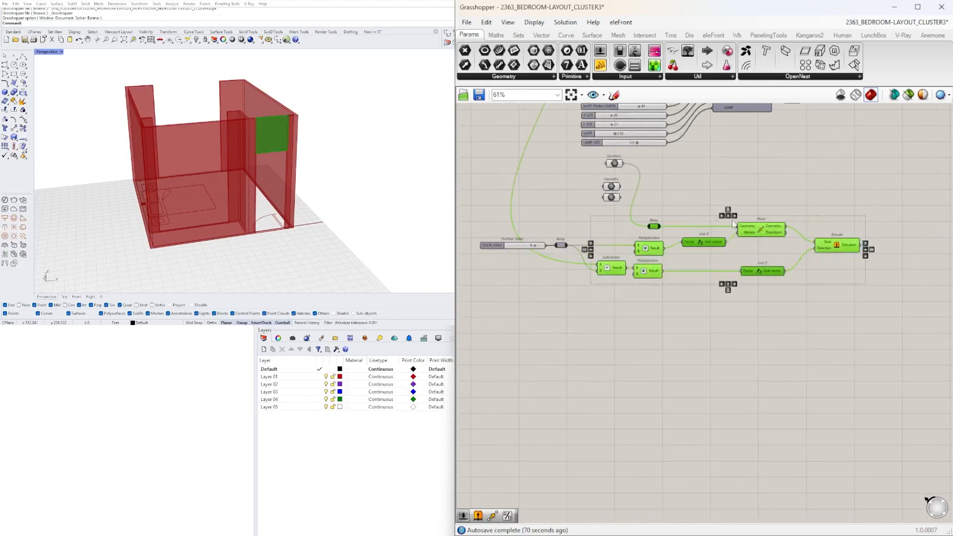
left_click_drag(761, 234, 829, 234)
left_click(774, 294)
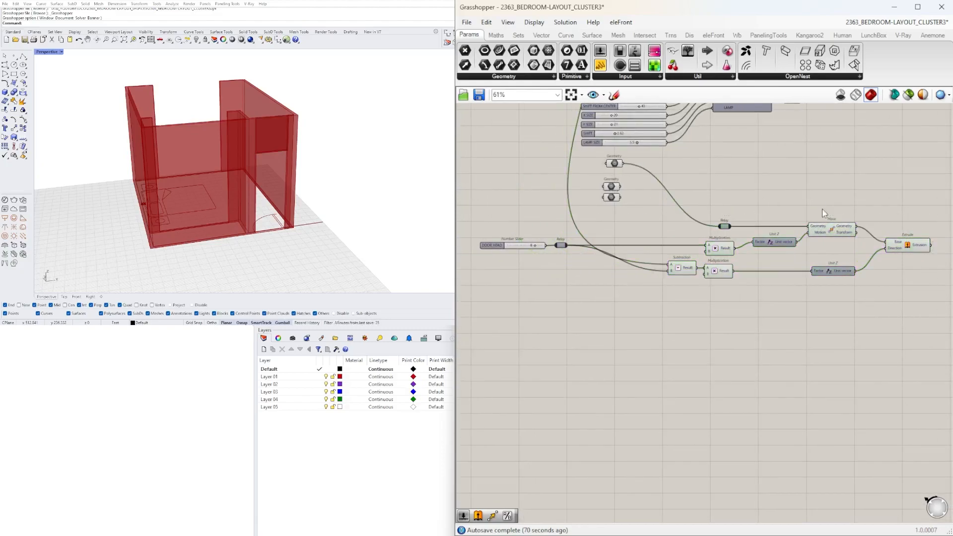
Step: Move the lower Unit Z closer to its Multiplication component and the Extrude component closer to Move
scroll(723, 281, "up", 3)
right_click_drag(870, 317, 757, 321)
left_click_drag(799, 276, 693, 277)
left_click_drag(901, 234, 873, 225)
Step: Duplicate the door header chain directly below the original and connect the closet header's Geometry parameter to the copy's relay
scroll(873, 331, "down", 3)
right_click_drag(873, 331, 834, 329)
left_click_drag(880, 348, 598, 245)
left_click_drag(775, 257, 803, 291)
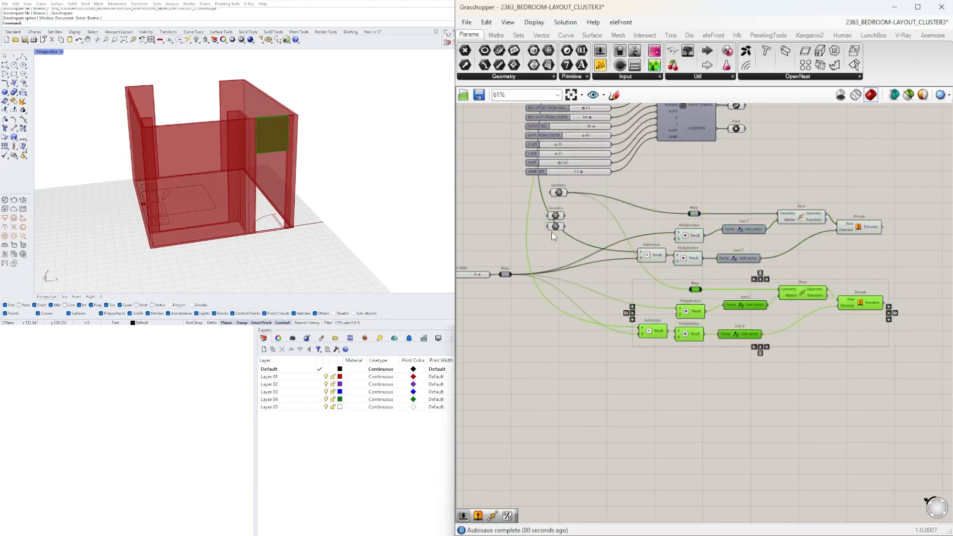
left_click_drag(563, 214, 688, 290)
Step: Lower the DOOR HEAD slider to 7 to test how the door and closet headers respond
right_click_drag(277, 142, 437, 135)
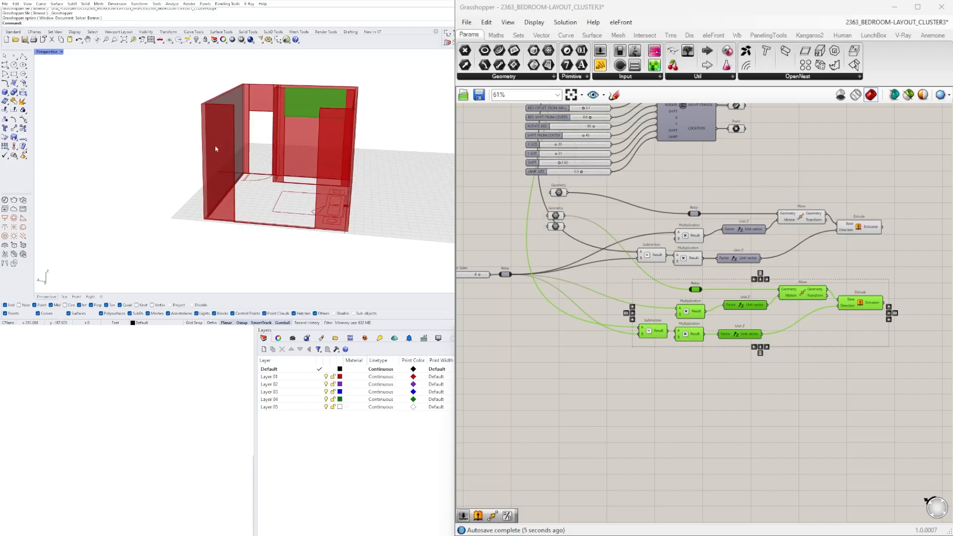
scroll(615, 273, "up", 6)
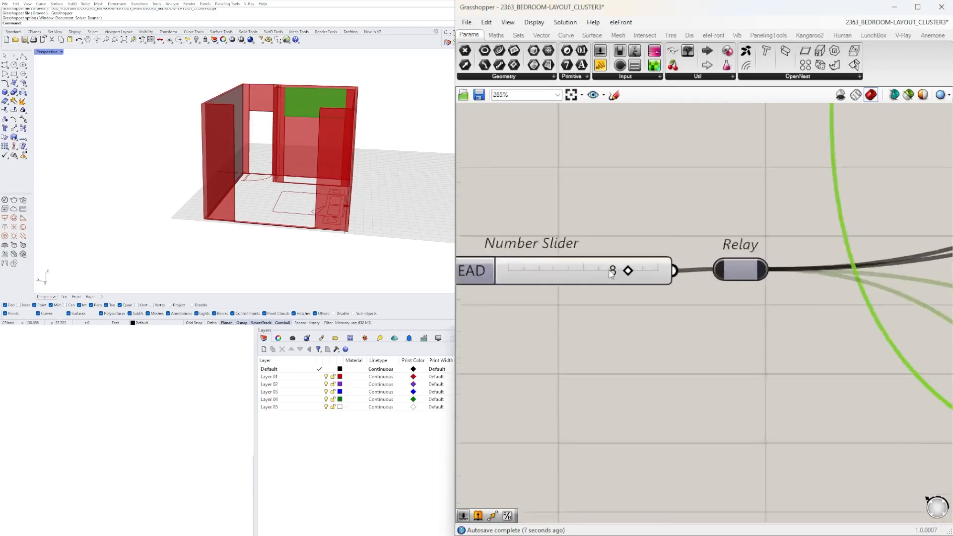
left_click_drag(631, 271, 604, 272)
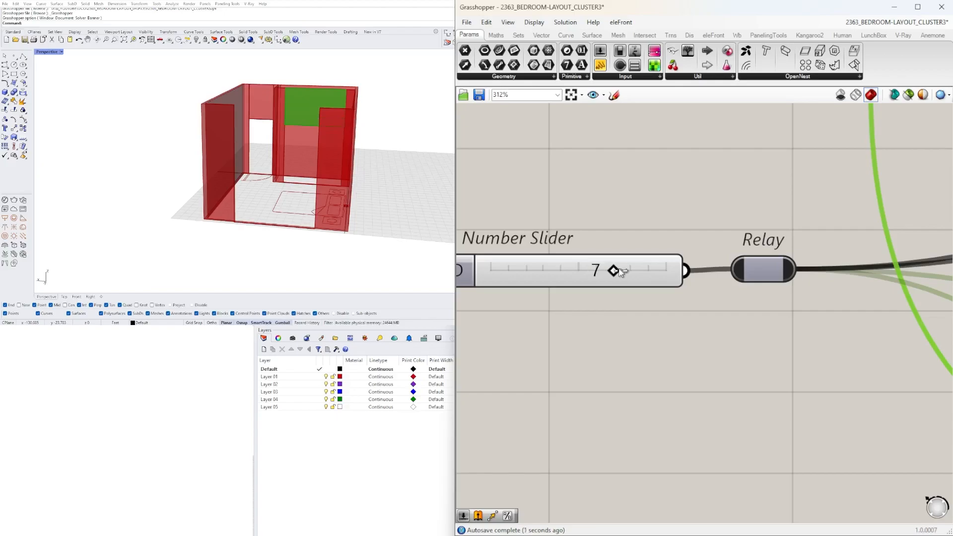
scroll(837, 289, "down", 5)
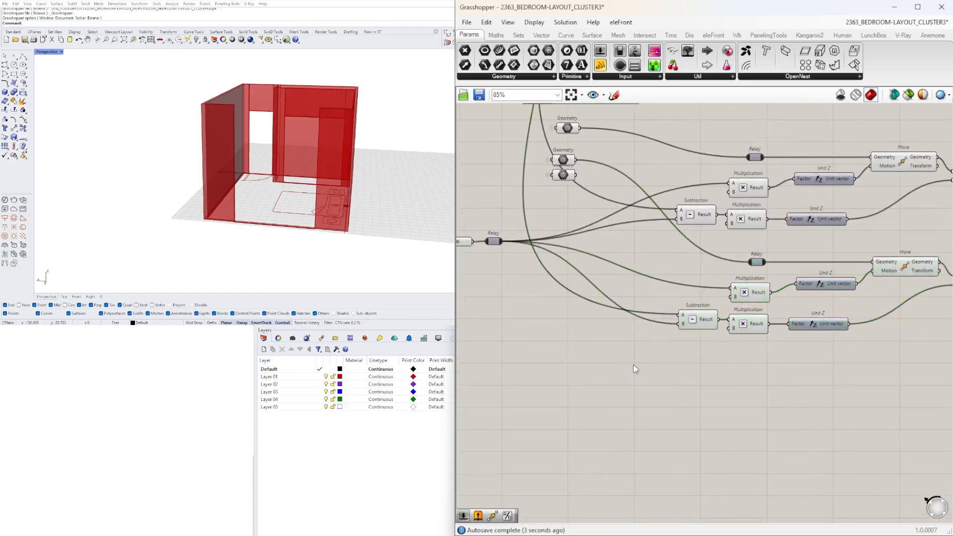
Step: Duplicate the closet header chain below itself and connect the window header's Geometry parameter to the new copy's relay
left_click_drag(814, 366, 595, 269)
scroll(680, 282, "up", 1)
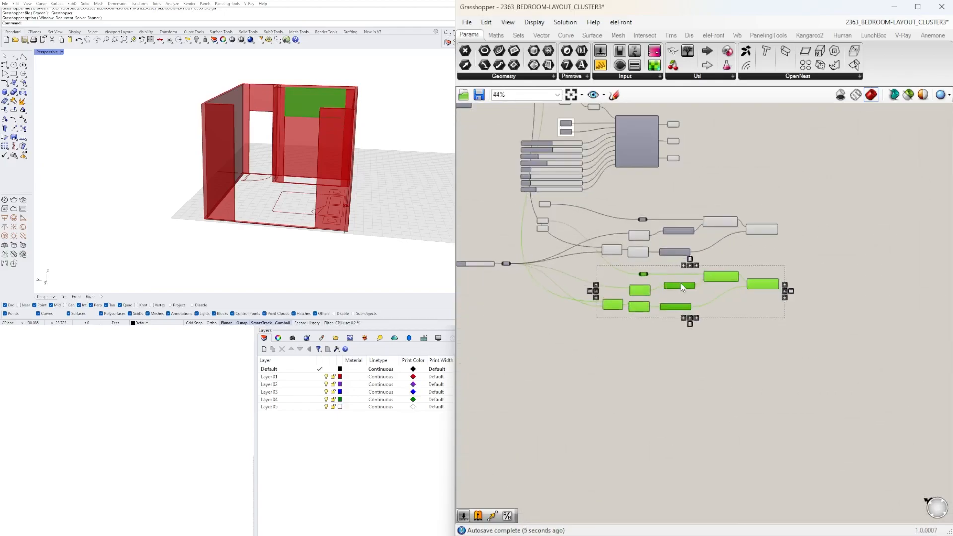
left_click_drag(722, 277, 725, 344, "alt")
scroll(552, 246, "up", 3)
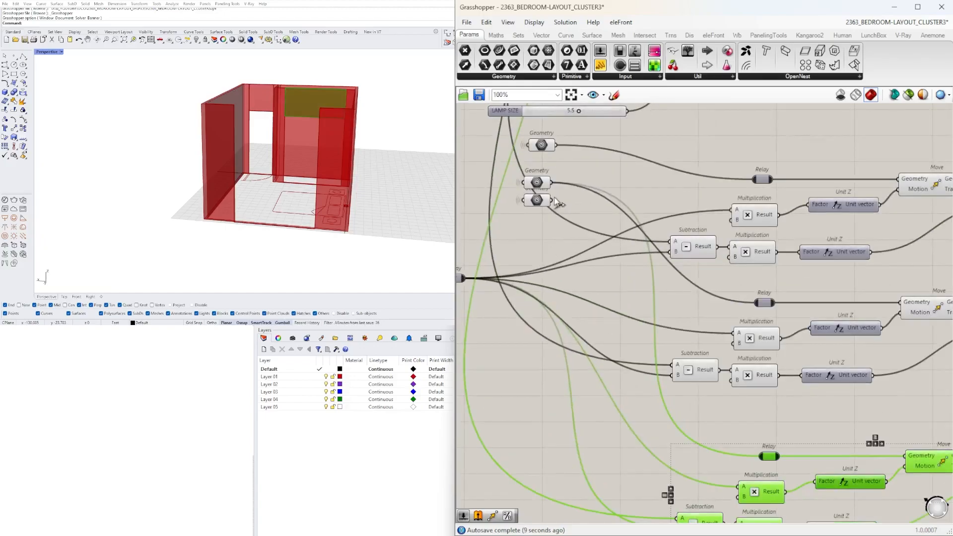
left_click_drag(556, 204, 703, 386)
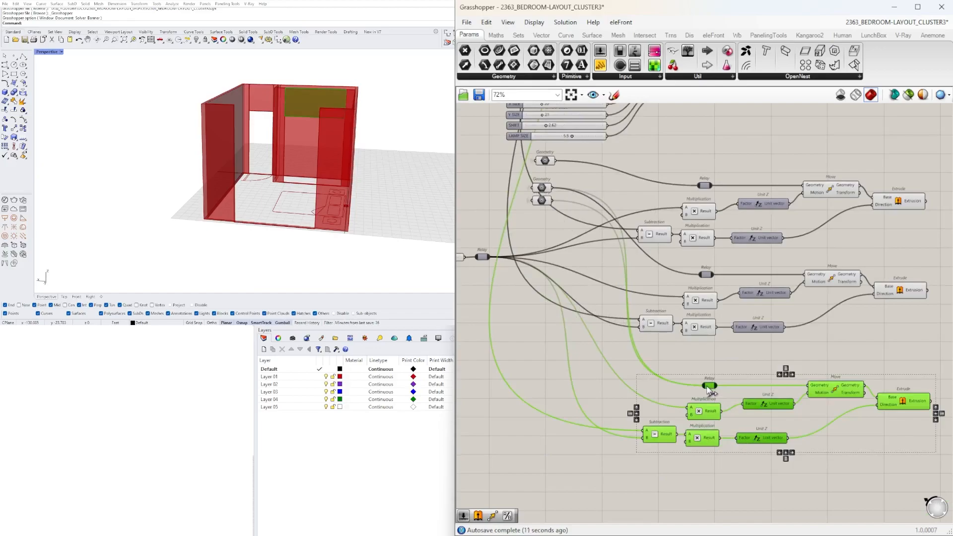
left_click(812, 346)
Step: Move the window header chain up closer to the closet header chain
right_click_drag(826, 344, 734, 290)
left_click_drag(862, 430, 559, 322)
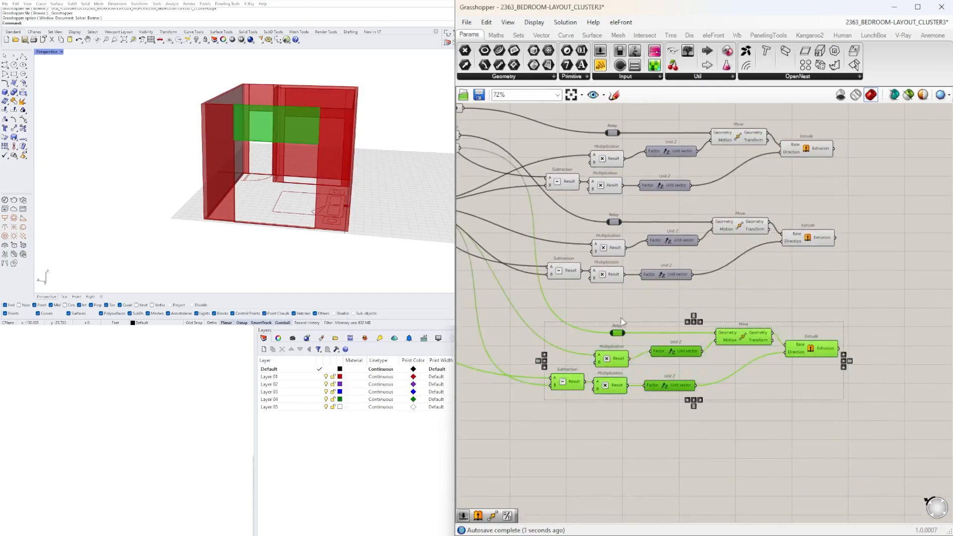
left_click_drag(742, 338, 739, 318)
left_click(726, 373)
Step: Set the room layout's X SIZE slider to 13.84 and the Y SIZE slider to 12.03
right_click_drag(366, 119, 236, 199)
scroll(721, 262, "down", 6)
right_click_drag(613, 270, 745, 392)
scroll(640, 244, "up", 10)
right_click_drag(639, 244, 675, 256)
scroll(675, 256, "up", 3)
mouse_move(621, 157)
left_mouse_down()
mouse_move(653, 156)
mouse_move(613, 169)
mouse_move(629, 156)
left_mouse_up()
left_click_drag(621, 193, 614, 194)
Step: Set the WALL SIZE slider to 3.5
left_click_drag(620, 248, 668, 249)
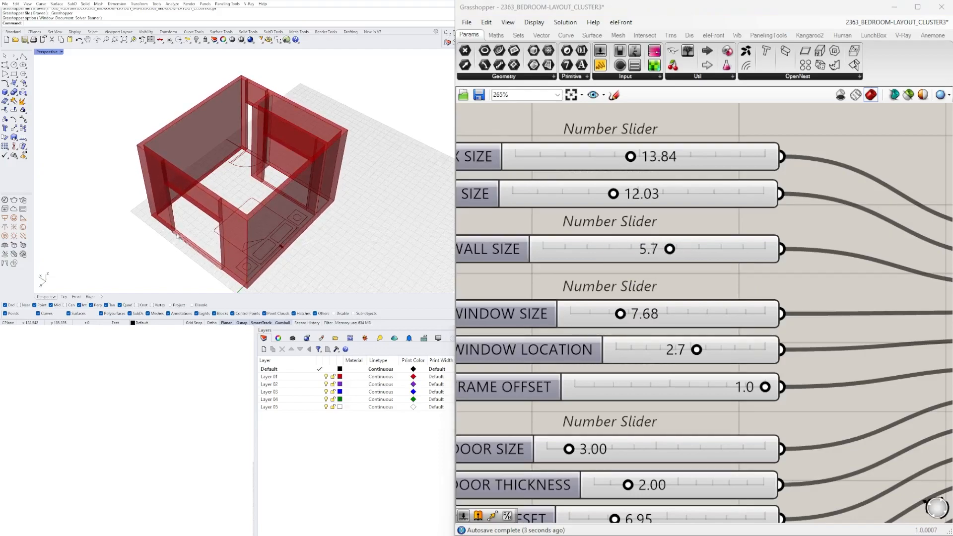
double_click(652, 250)
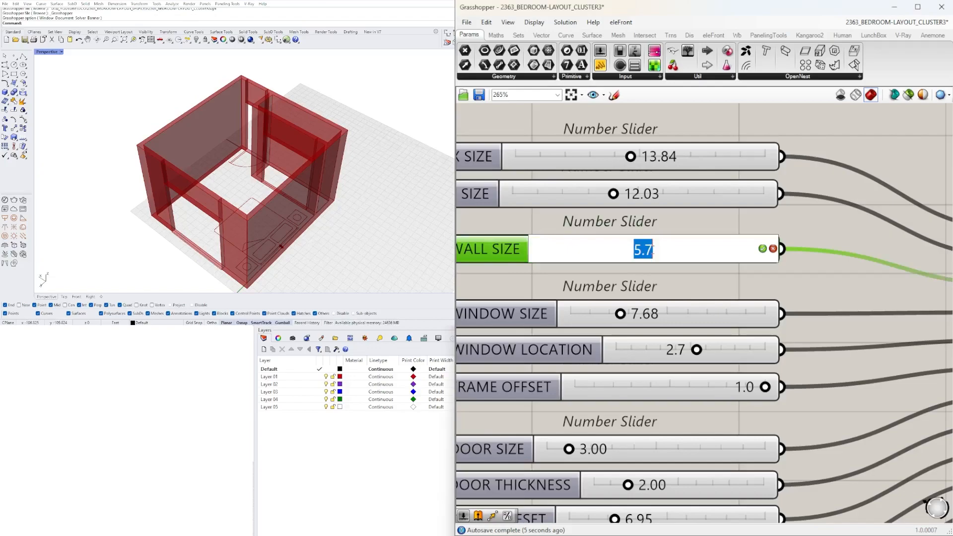
type("3.5")
key("Return")
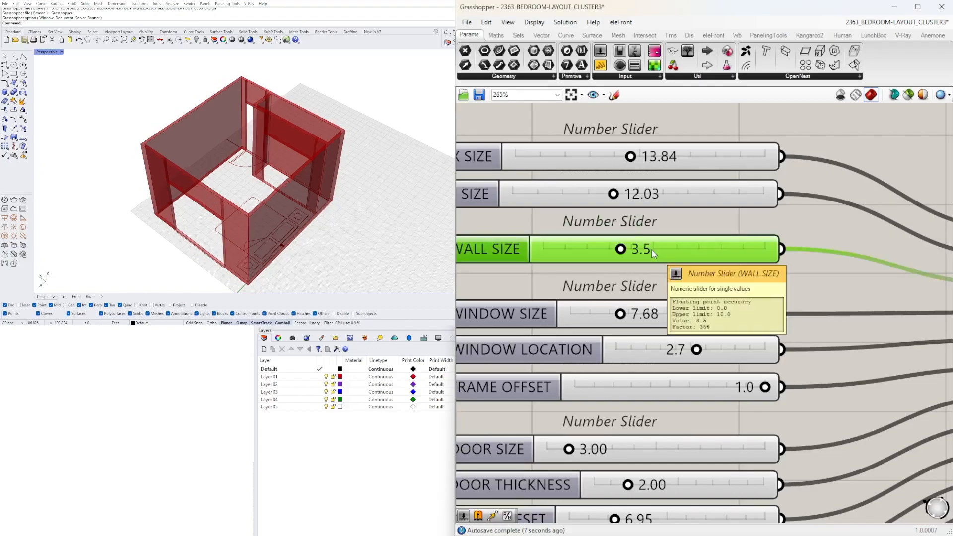
Step: Review the definition from the BEDROOM LAYOUT V1 cluster down to the header chains and highlight all three headers in the model
scroll(790, 160, "down", 5)
right_click_drag(848, 300, 568, 278)
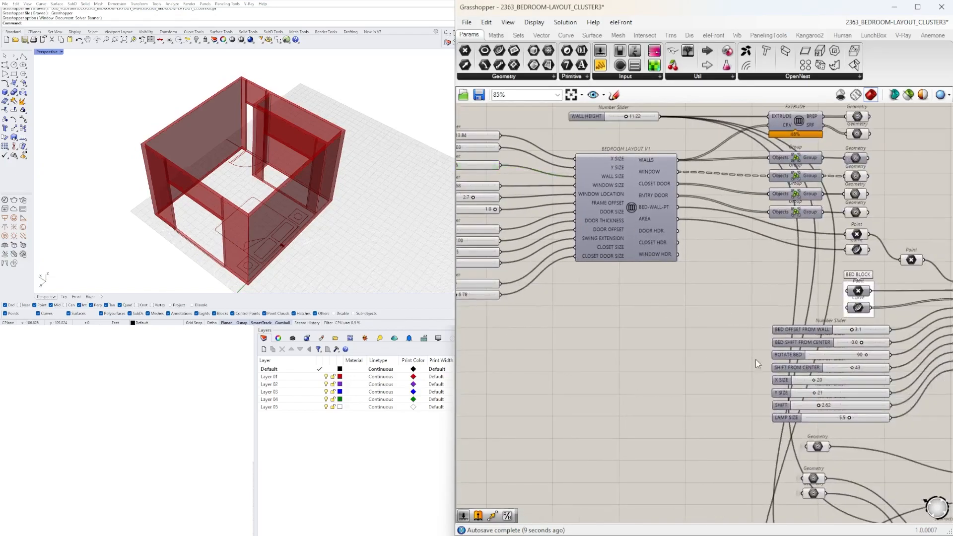
scroll(759, 363, "down", 3)
right_click_drag(823, 407, 674, 284)
scroll(714, 331, "up", 4)
right_click_drag(582, 207, 626, 345)
scroll(627, 345, "down", 3)
right_click_drag(618, 389, 584, 479)
scroll(584, 479, "up", 3)
right_click_drag(732, 403, 734, 249)
scroll(735, 248, "down", 3)
right_click_drag(847, 288, 807, 375)
scroll(765, 356, "up", 1)
scroll(757, 353, "down", 3)
left_click_drag(828, 460, 497, 237)
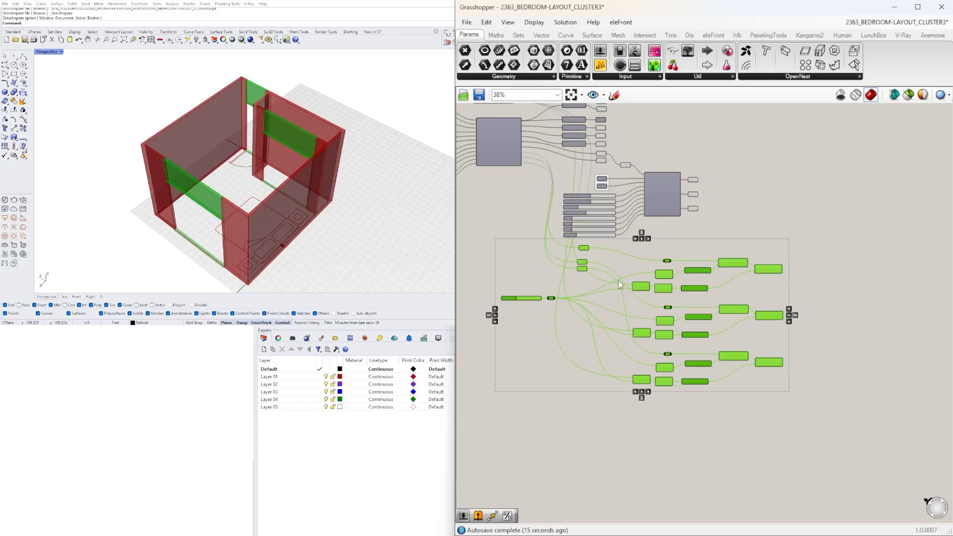
Step: Highlight the extruded walls in the model through the EXTRUDE cluster's BREP Geometry parameter
scroll(637, 252, "up", 8)
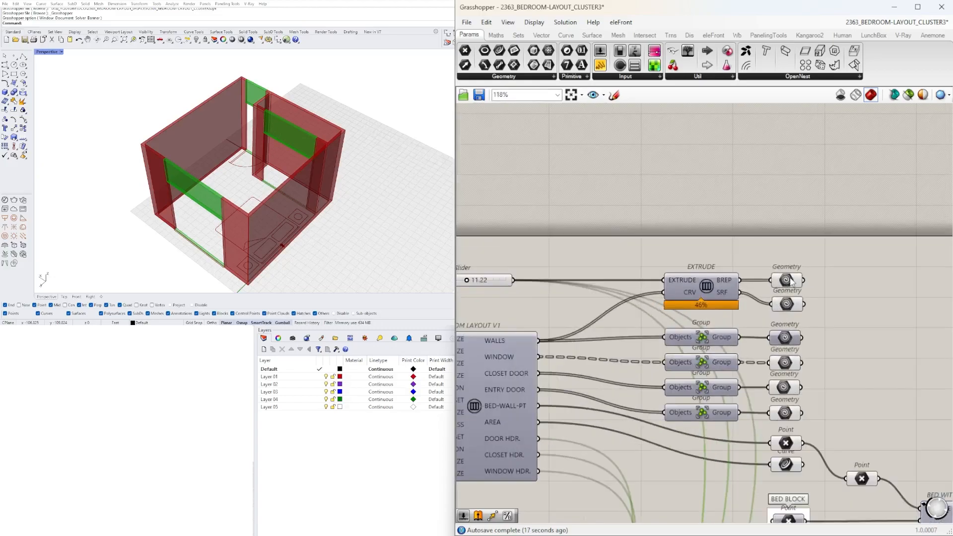
left_click(791, 281)
right_click_drag(278, 168, 232, 168)
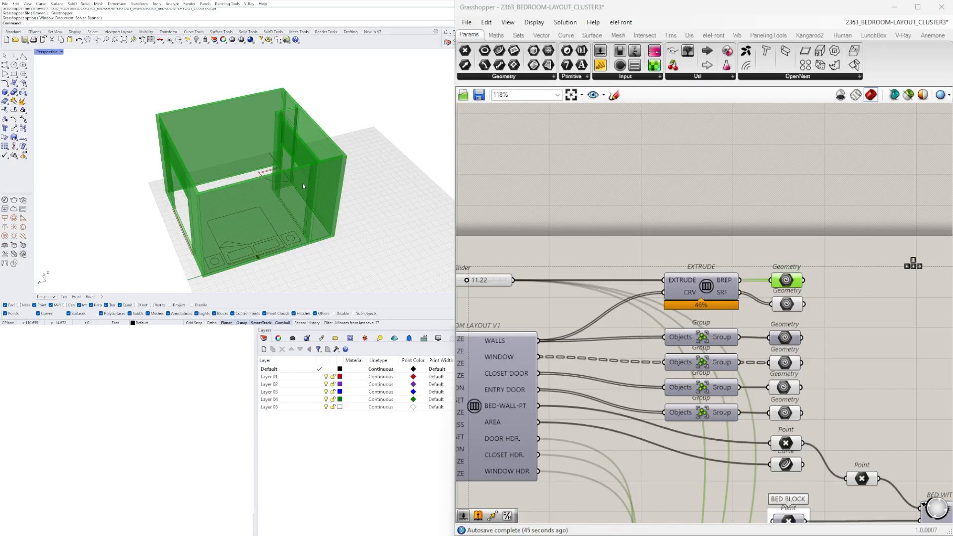
left_click(799, 214)
Step: Examine the header chains on the canvas and the window opening up close in the model
scroll(863, 320, "down", 3)
right_click_drag(863, 320, 704, 254)
scroll(803, 359, "down", 2)
right_click_drag(802, 360, 663, 230)
scroll(708, 262, "down", 1)
right_click_drag(602, 321, 678, 298)
right_click_drag(186, 220, 276, 213)
scroll(225, 229, "up", 5)
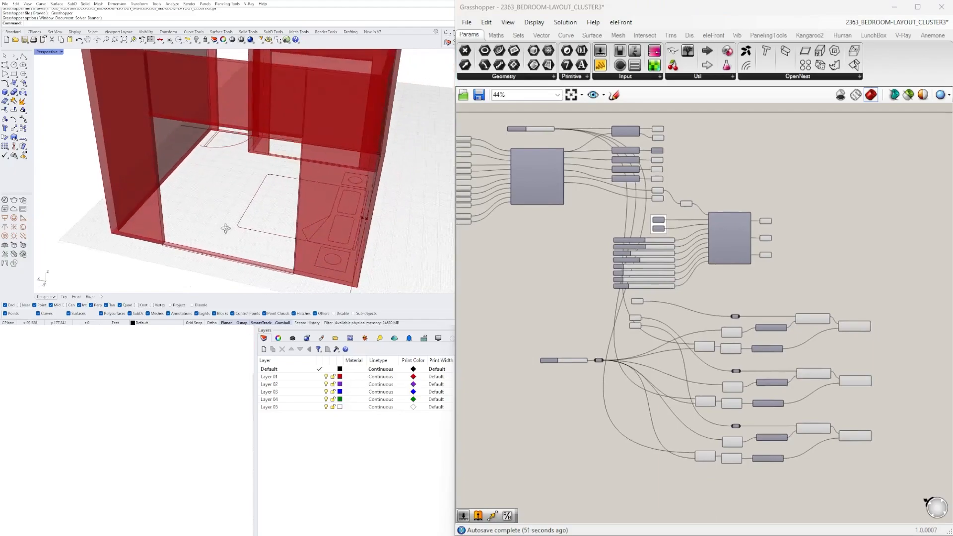
scroll(225, 229, "down", 1)
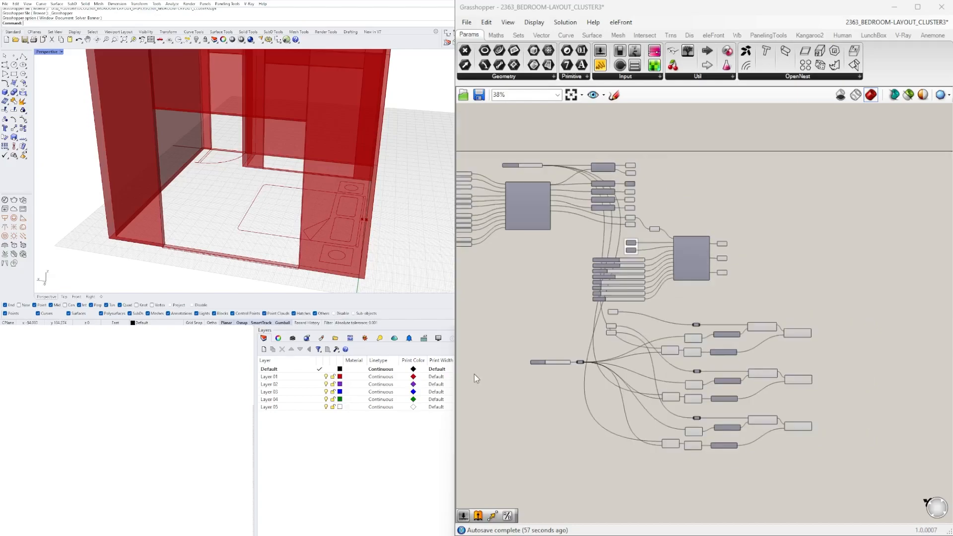
Step: Move the DOOR HEAD slider and its relay farther away from the header chains
scroll(571, 383, "up", 3)
left_click_drag(601, 372, 498, 329)
right_click_drag(512, 343, 569, 359)
left_click_drag(570, 360, 505, 359)
left_click(537, 317)
Step: Set the WINDOW SIZE slider to 8 and check the window opening in the model
scroll(786, 340, "down", 4)
right_click_drag(786, 340, 737, 297)
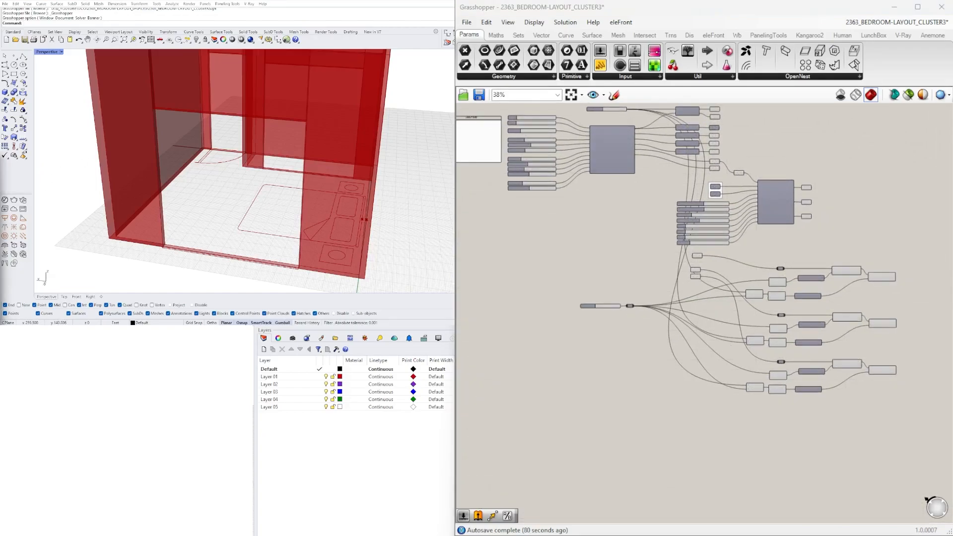
right_click_drag(238, 196, 333, 151)
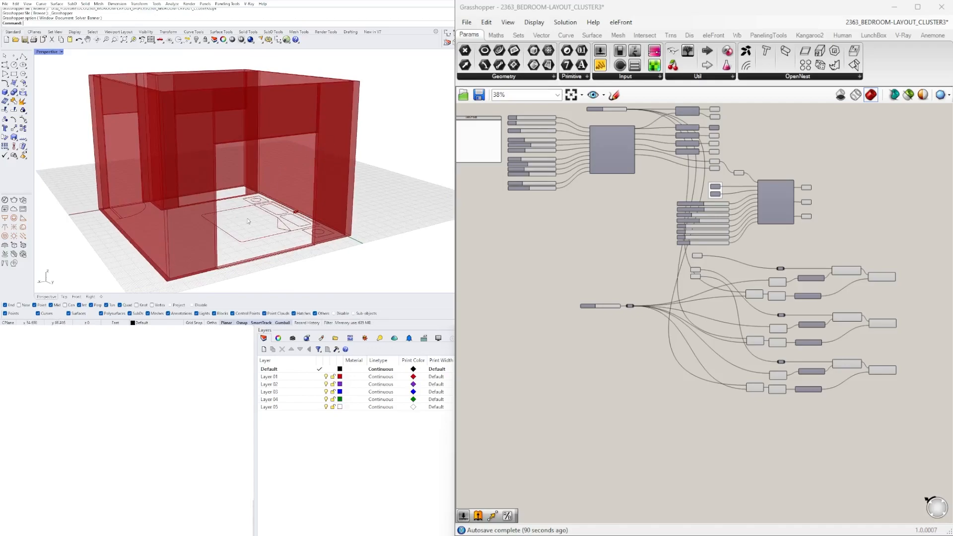
right_click_drag(323, 144, 239, 219)
scroll(573, 162, "up", 7)
right_click_drag(567, 167, 819, 246)
right_click_drag(642, 292, 637, 404)
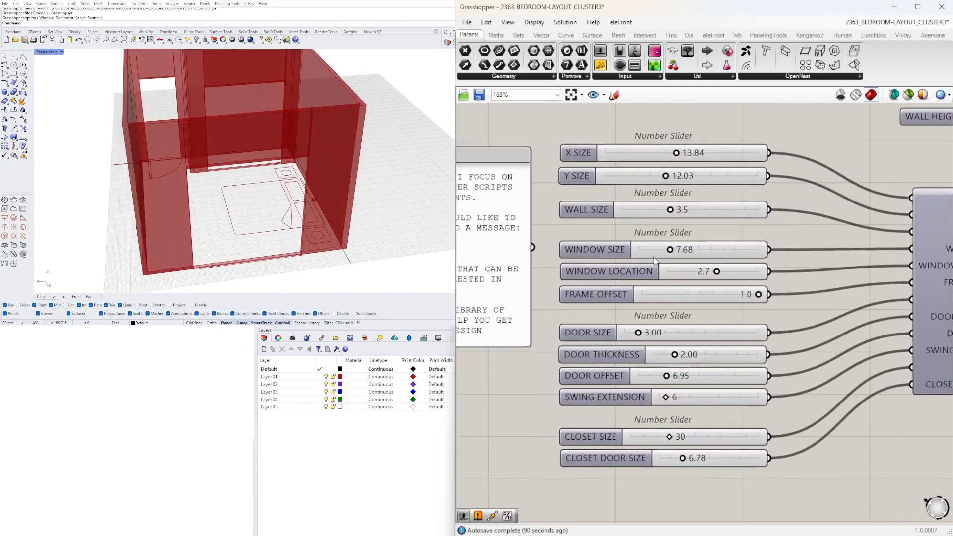
double_click(685, 249)
type("8")
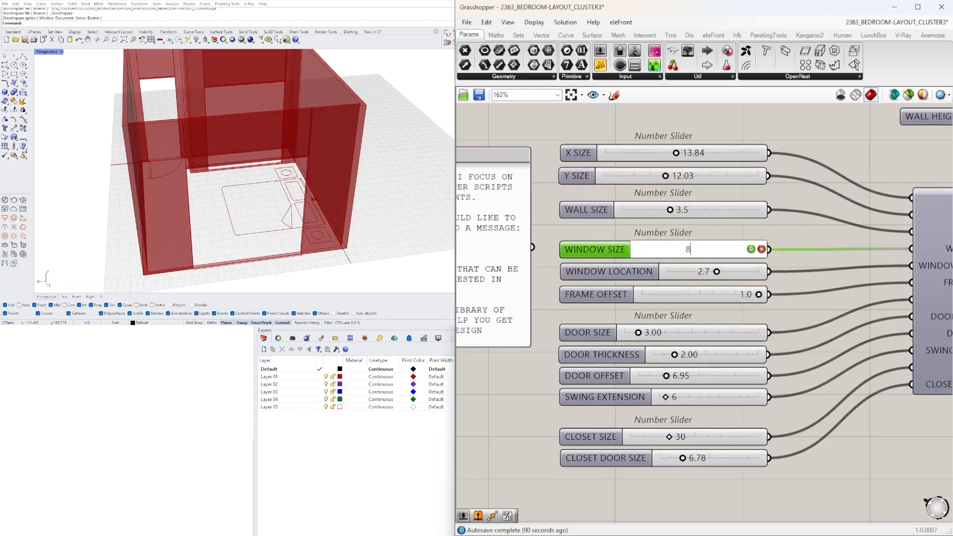
key("Return")
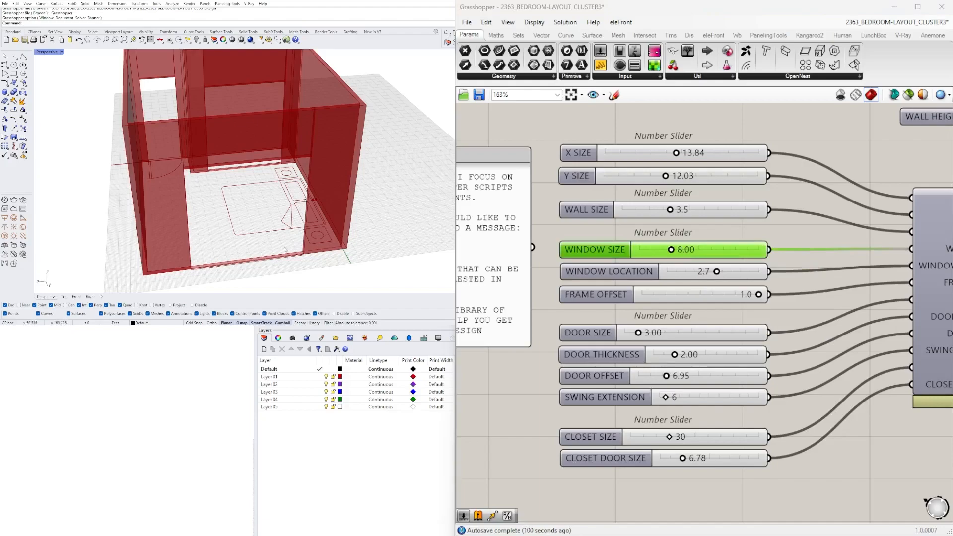
right_click_drag(251, 264, 329, 143)
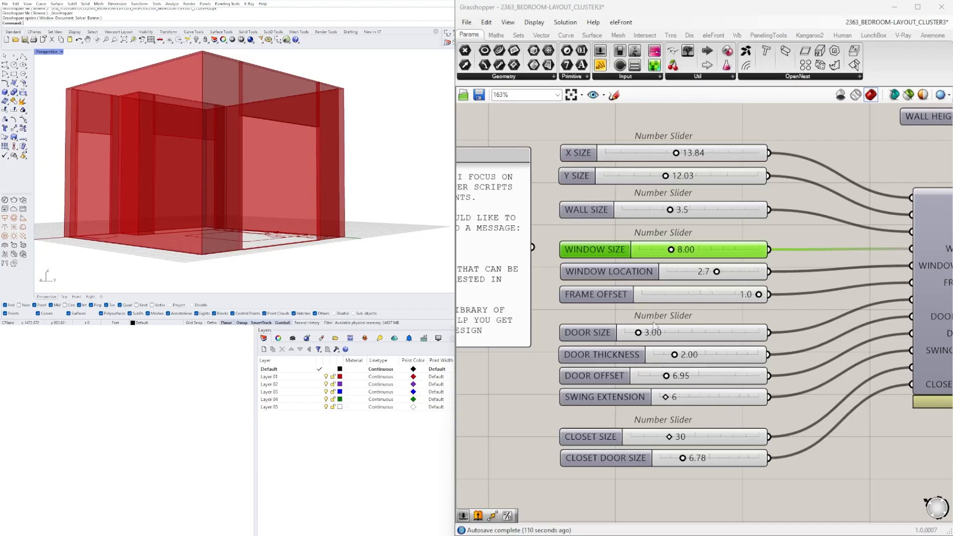
Step: Move all three header chains together, aligning the first chain's relay with the door header's Geometry parameter
scroll(612, 325, "down", 3)
right_click_drag(794, 390, 578, 336)
scroll(580, 336, "down", 2)
right_click_drag(764, 405, 603, 326)
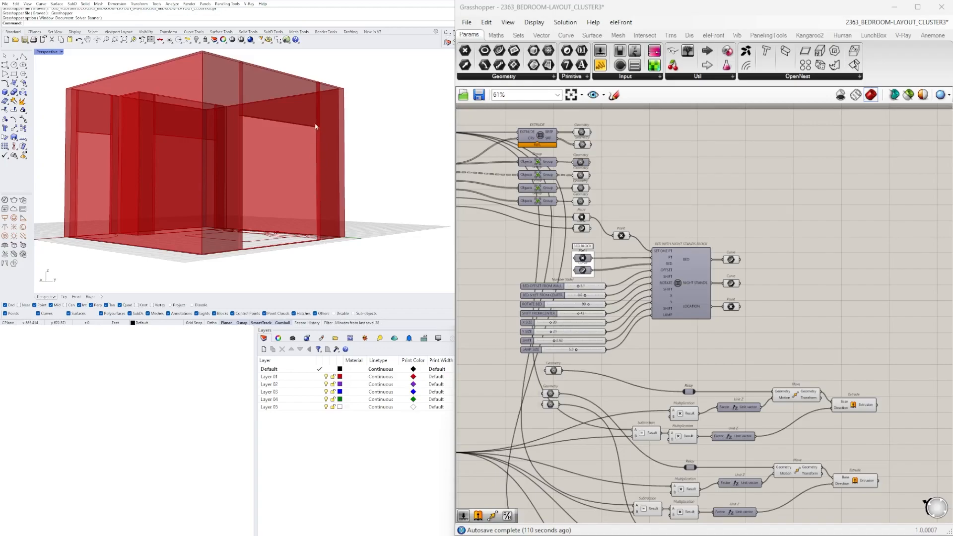
right_click_drag(841, 334, 809, 183)
scroll(792, 191, "down", 1)
right_click_drag(727, 295, 794, 298)
right_click_drag(859, 392, 799, 414)
left_click_drag(909, 478, 605, 227)
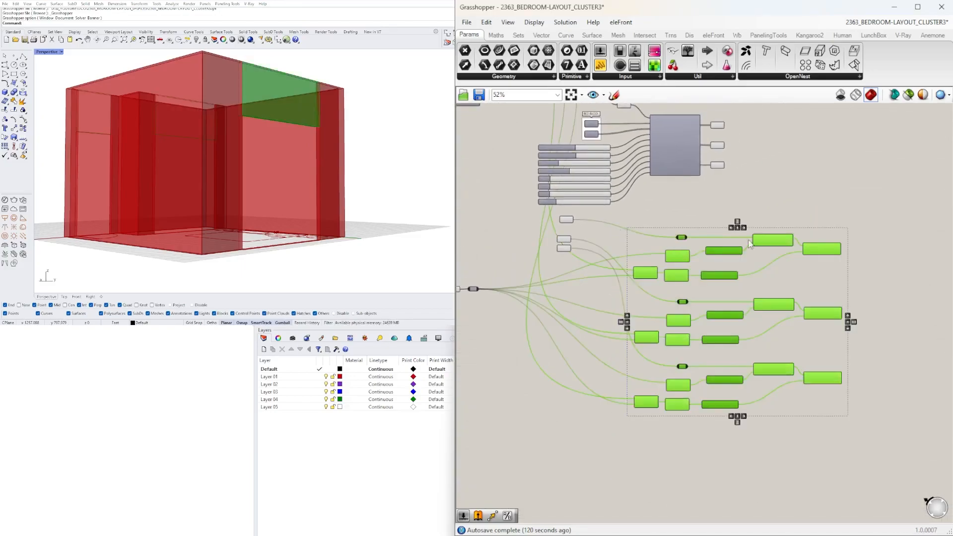
left_click_drag(776, 241, 801, 223)
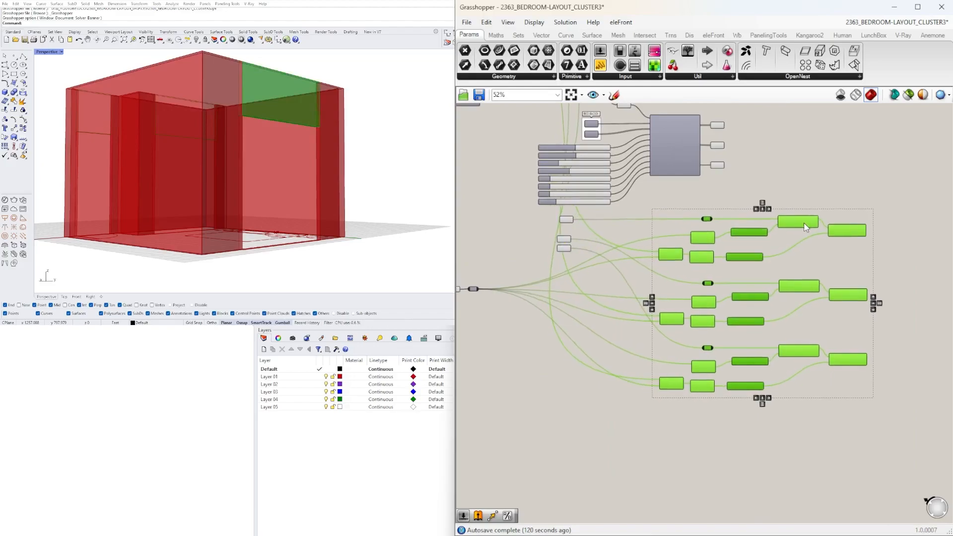
left_click(685, 253)
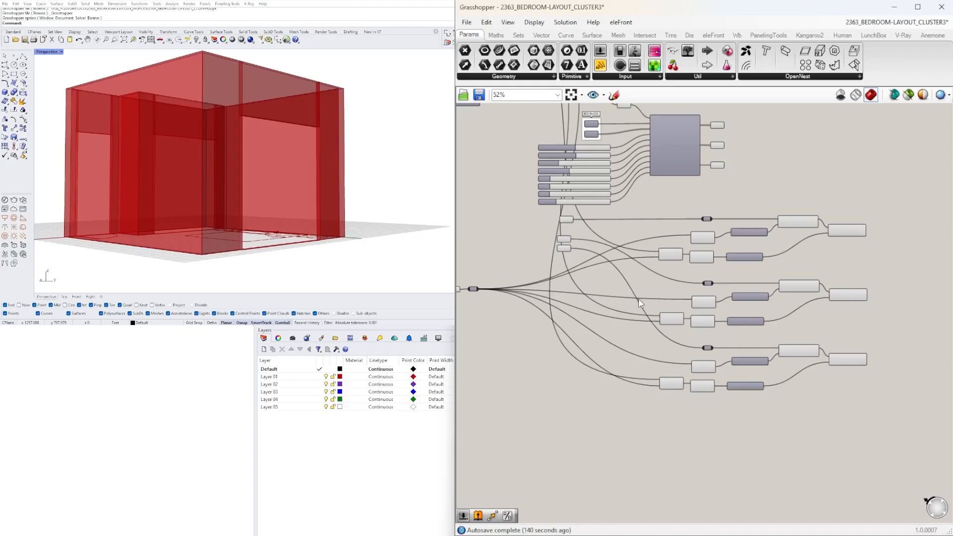
Step: Highlight the window header's Geometry parameter and examine its base outline at the window opening in the model
scroll(541, 249, "up", 3)
left_click(584, 248)
right_click_drag(258, 218, 263, 265)
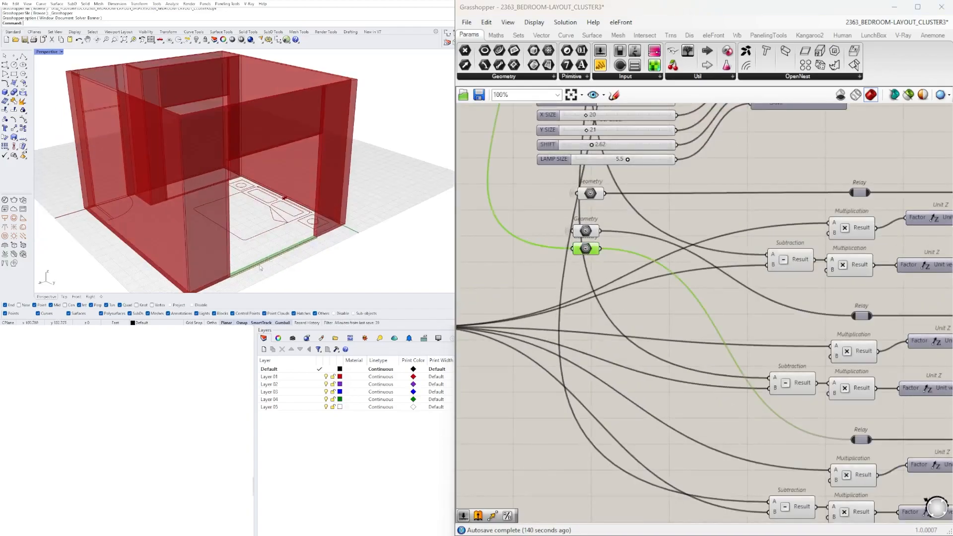
scroll(264, 266, "up", 4)
scroll(745, 296, "down", 4)
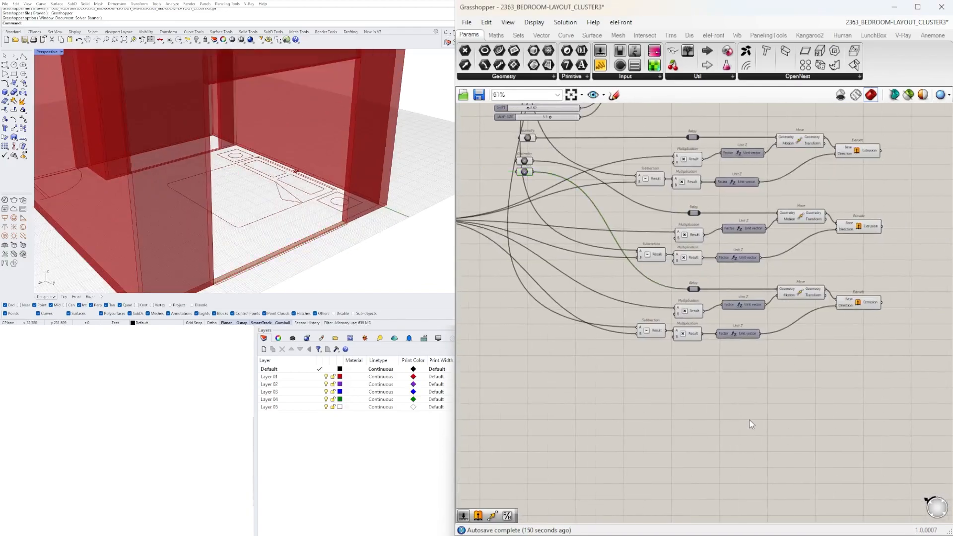
Step: Duplicate the window header chain's Extrude and its direction Unit Z below the originals
left_click(861, 306)
left_click_drag(777, 354, 728, 325)
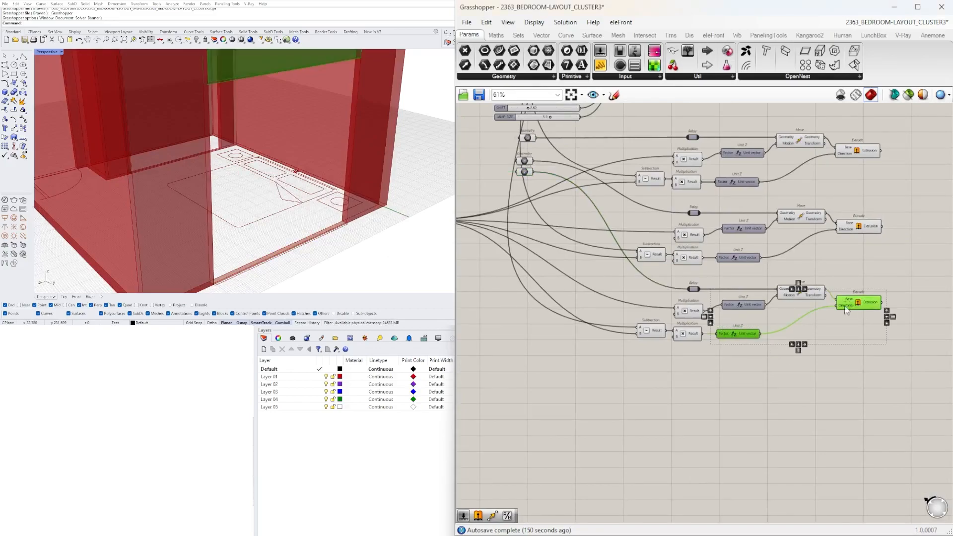
left_click_drag(862, 304, 865, 354, "alt")
left_click(883, 398)
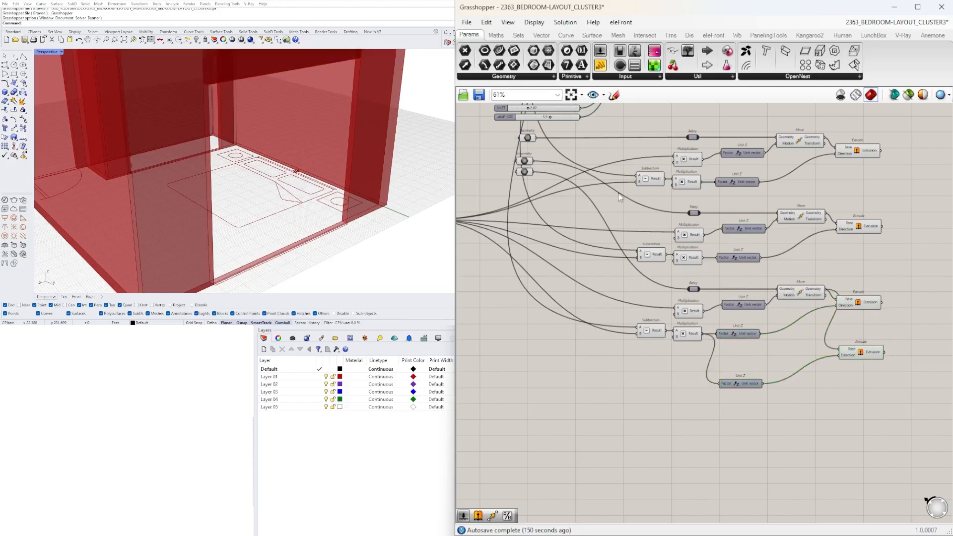
Step: Feed the window header's Geometry parameter into the duplicated Extrude's Base and move the duplicated Unit Z closer to it
left_click(525, 172)
left_click_drag(532, 172, 839, 349)
left_click(861, 354)
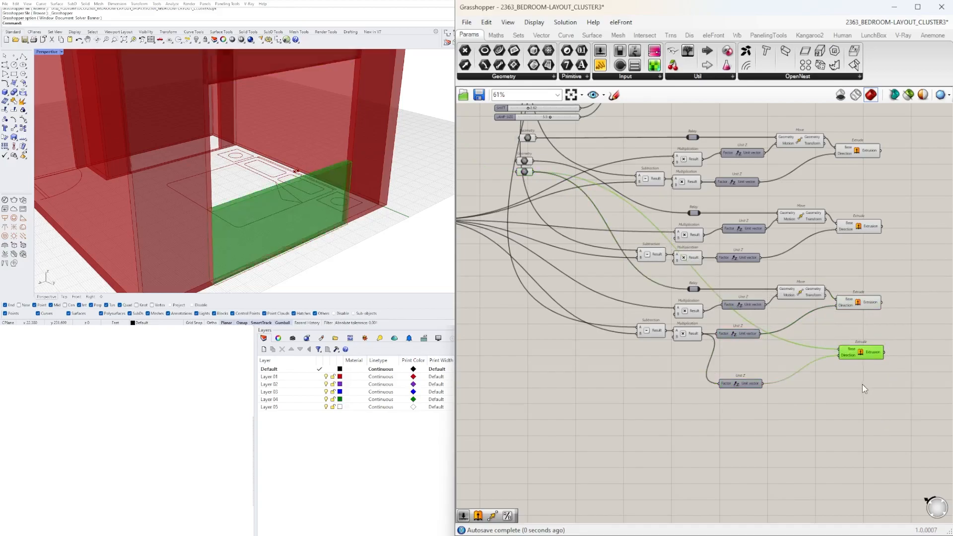
scroll(743, 388, "up", 2)
left_click_drag(743, 388, 789, 366)
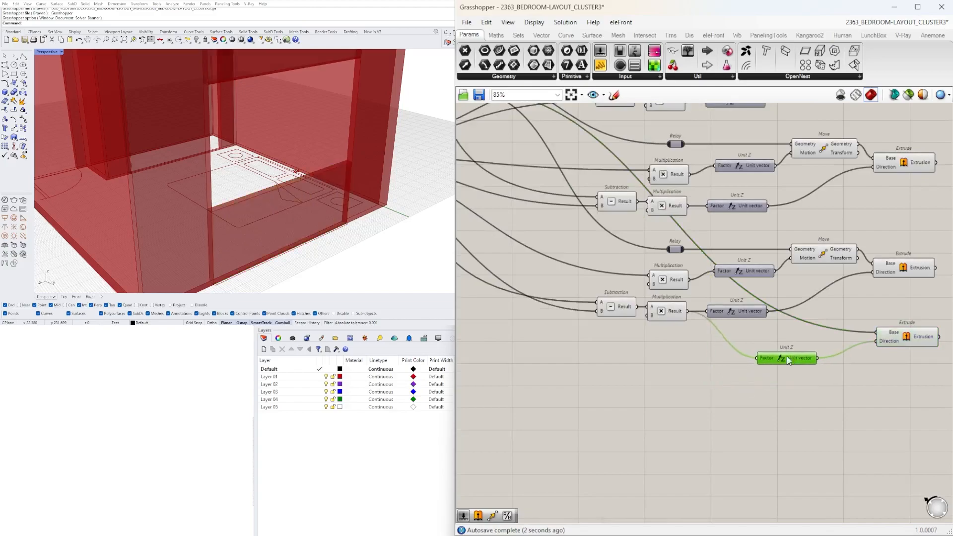
Step: Drive the duplicated Unit Z's Factor with a new number slider created at 24 and set to 33
double_click(694, 373)
type("24")
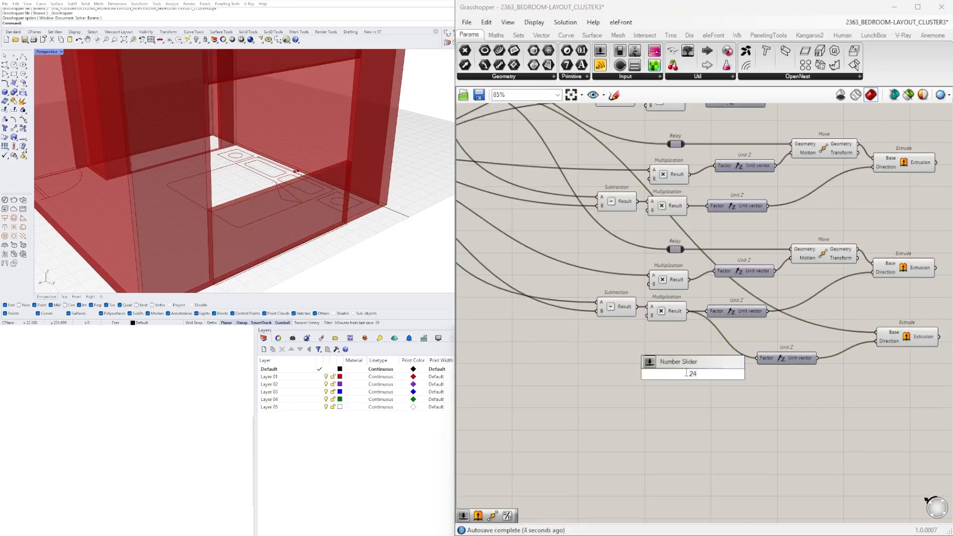
key("Return")
scroll(740, 397, "up", 2)
left_click_drag(740, 406, 765, 384)
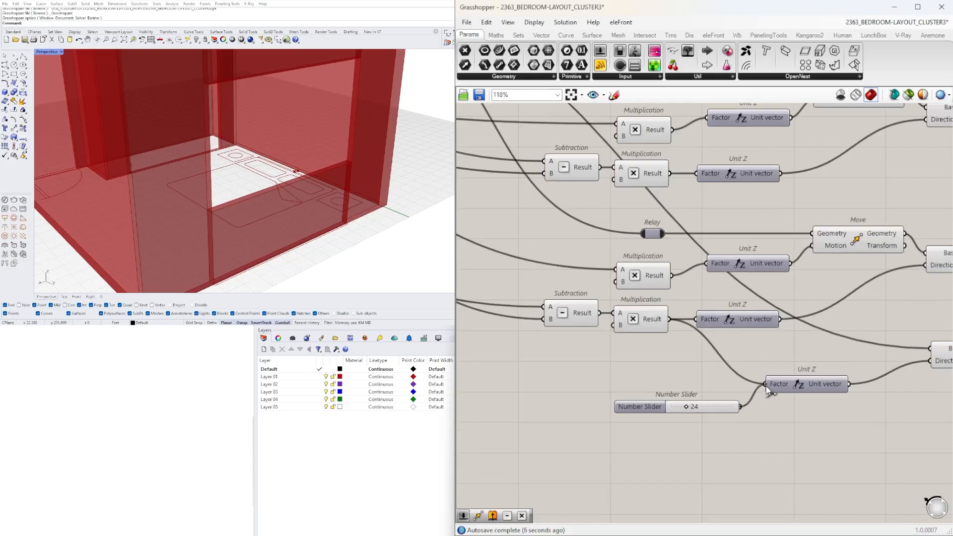
left_click_drag(672, 409, 706, 388)
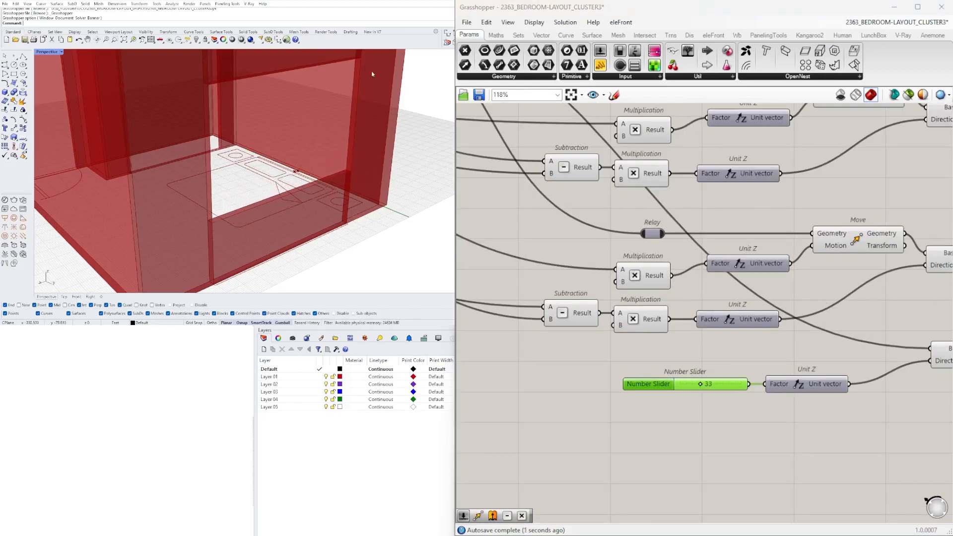
Step: Add a number slider with the value 5 below the header chains
scroll(645, 323, "down", 4)
scroll(665, 358, "up", 1)
scroll(665, 359, "down", 2)
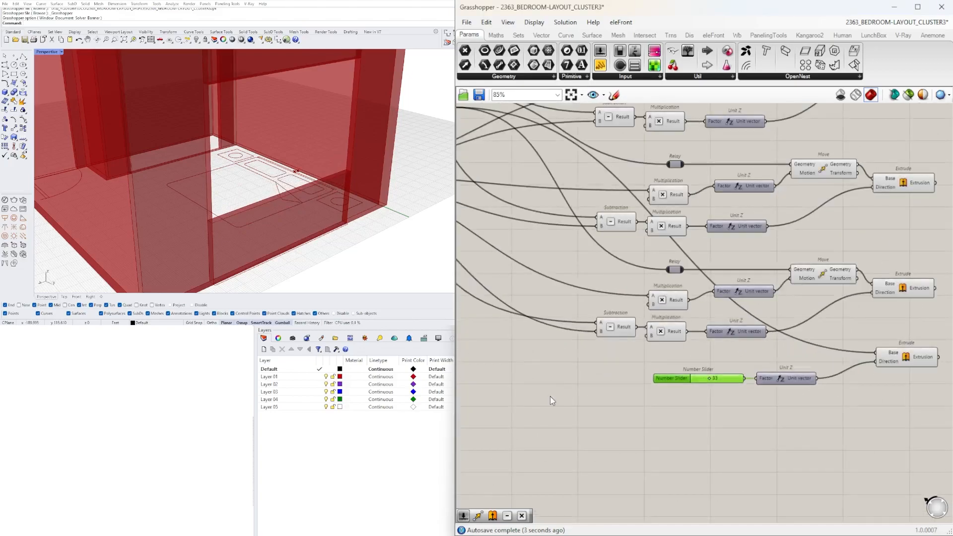
double_click(550, 387)
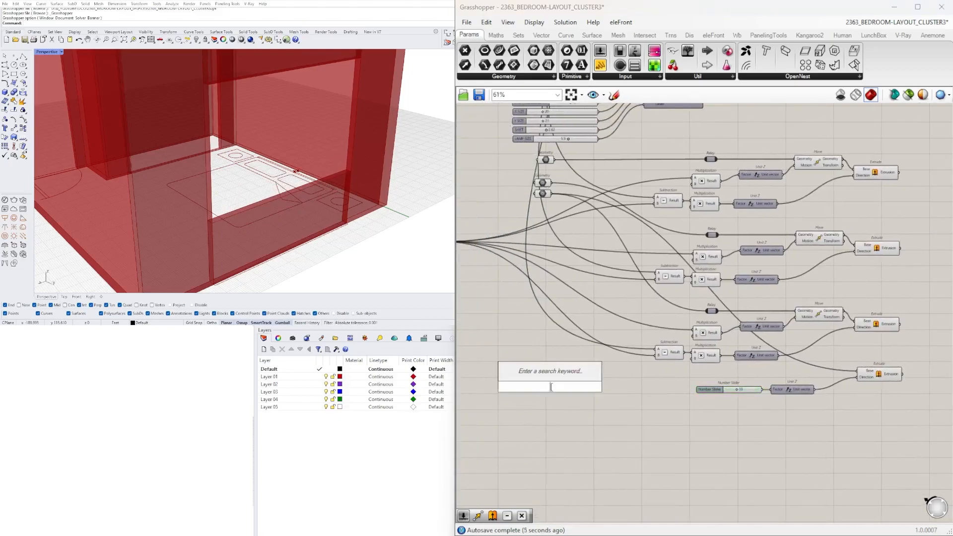
type("5")
key("Return")
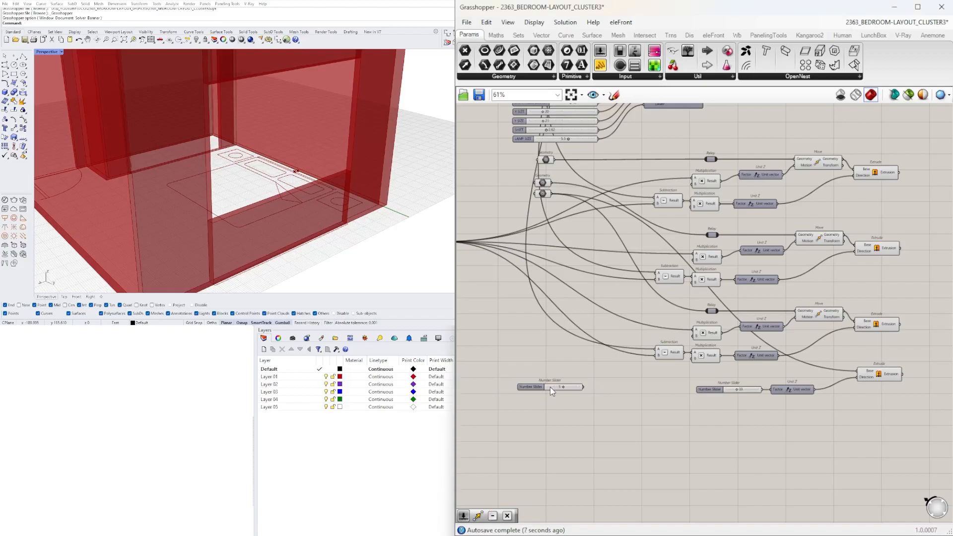
Step: Add a Multiplication by 12 beside the new slider, feed the slider into its A input and check the result
scroll(550, 386, "up", 5)
double_click(667, 402)
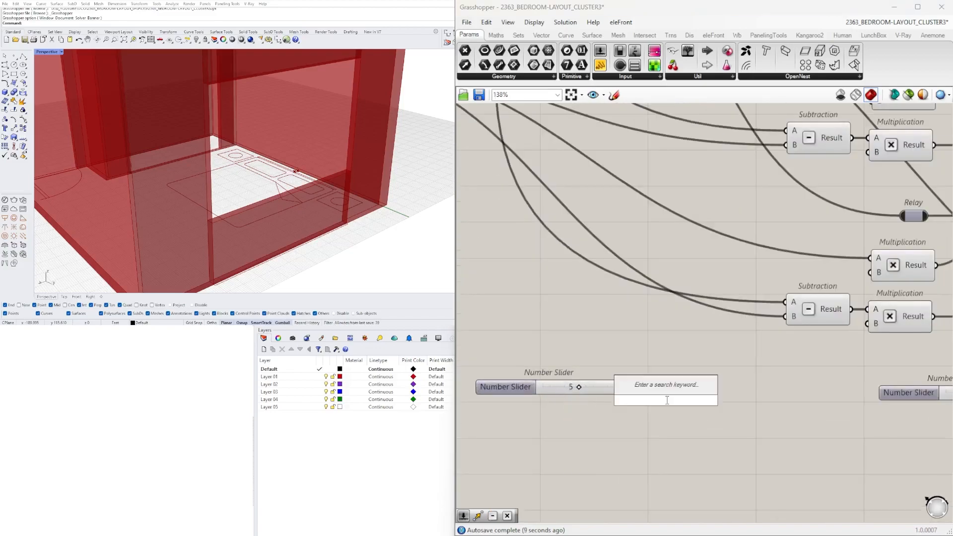
type("*.5")
key("Return")
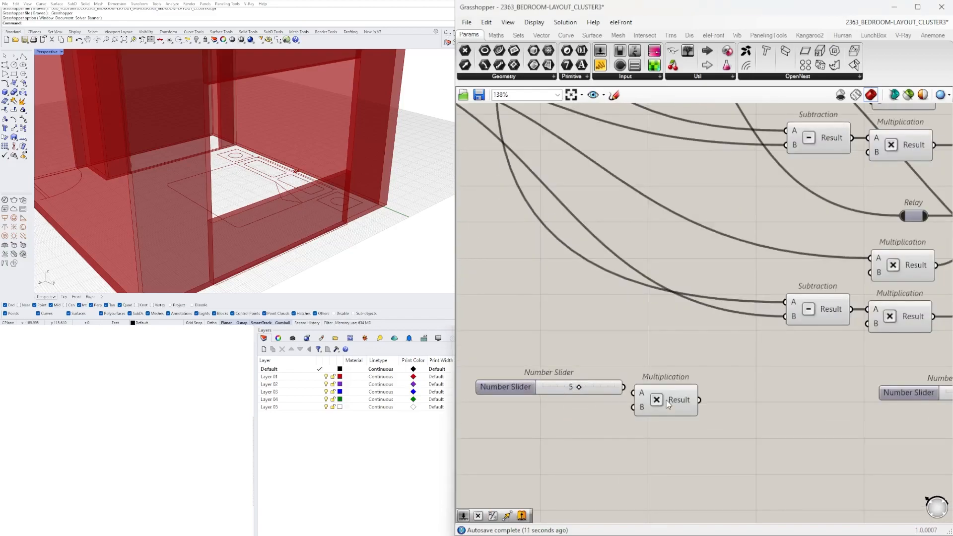
left_click_drag(668, 404, 674, 396)
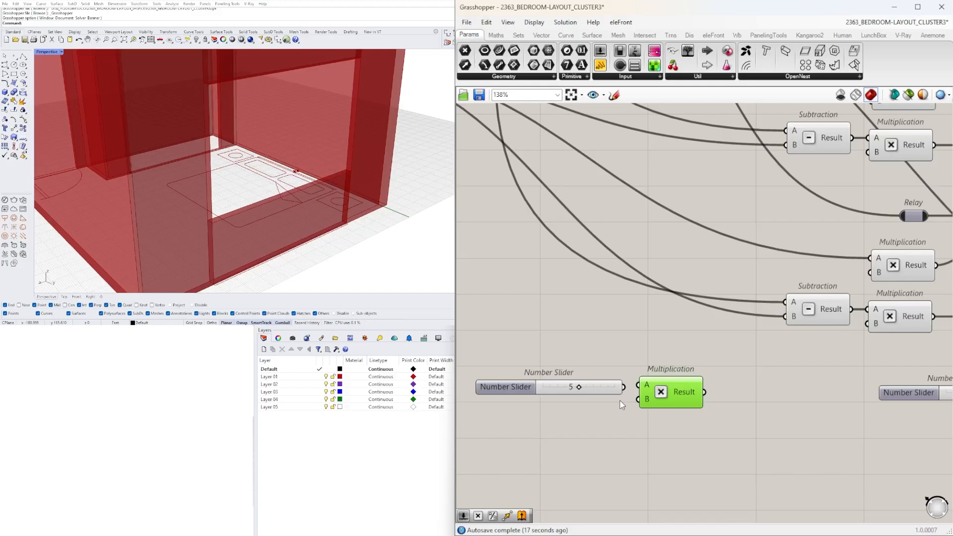
left_click_drag(668, 396, 703, 398)
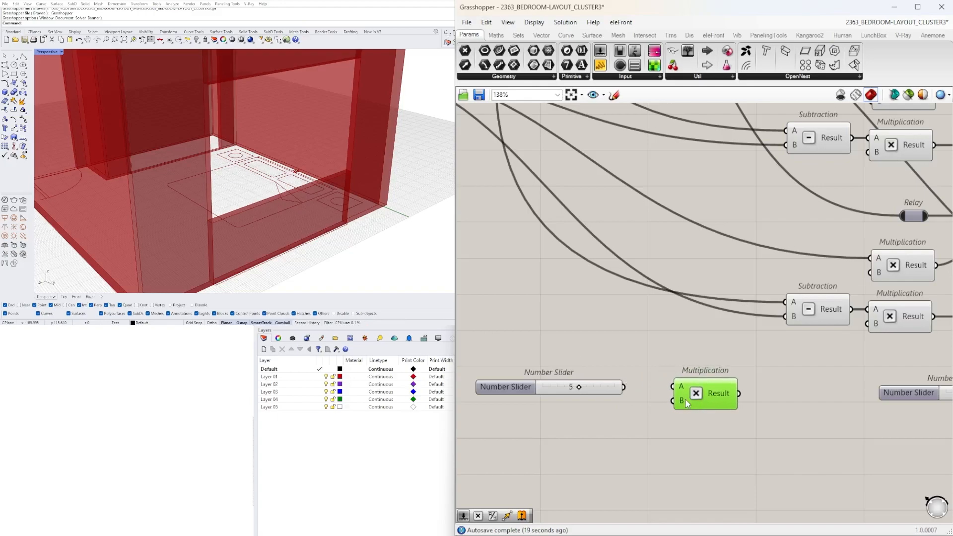
left_click_drag(624, 387, 673, 387)
scroll(799, 445, "down", 2)
right_click_drag(799, 445, 679, 408)
left_click(678, 406)
scroll(562, 376, "up", 1)
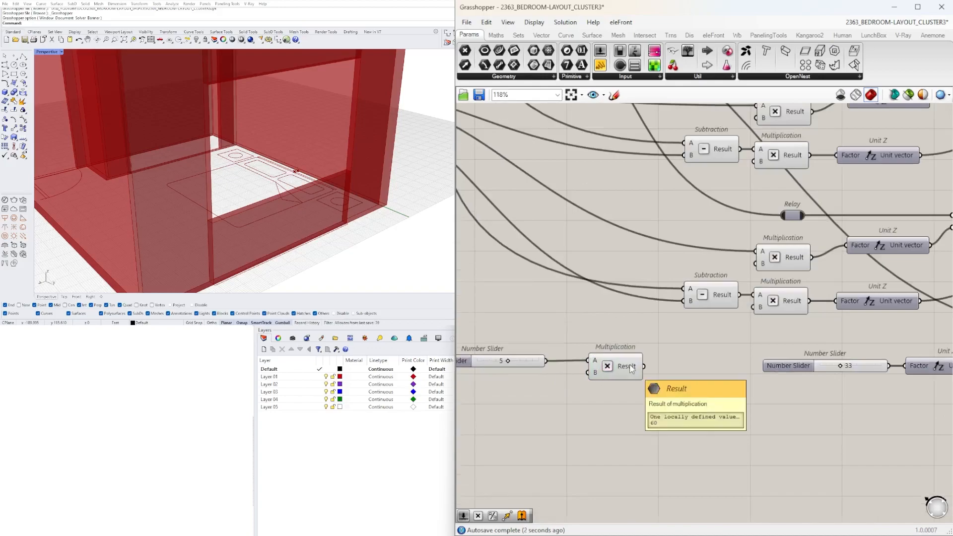
left_click(606, 365)
Step: Move the new slider and its Multiplication below the DOOR HEAD slider, leaving a gap between the two components
scroll(633, 374, "down", 3)
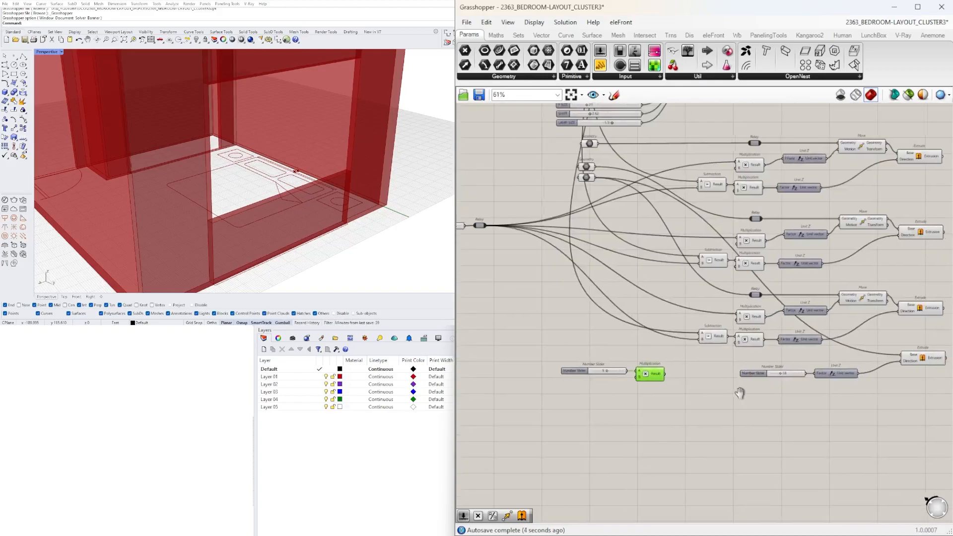
scroll(593, 409, "down", 3)
right_click_drag(593, 410, 863, 446)
scroll(626, 320, "up", 4)
left_click(630, 267)
scroll(649, 275, "down", 3)
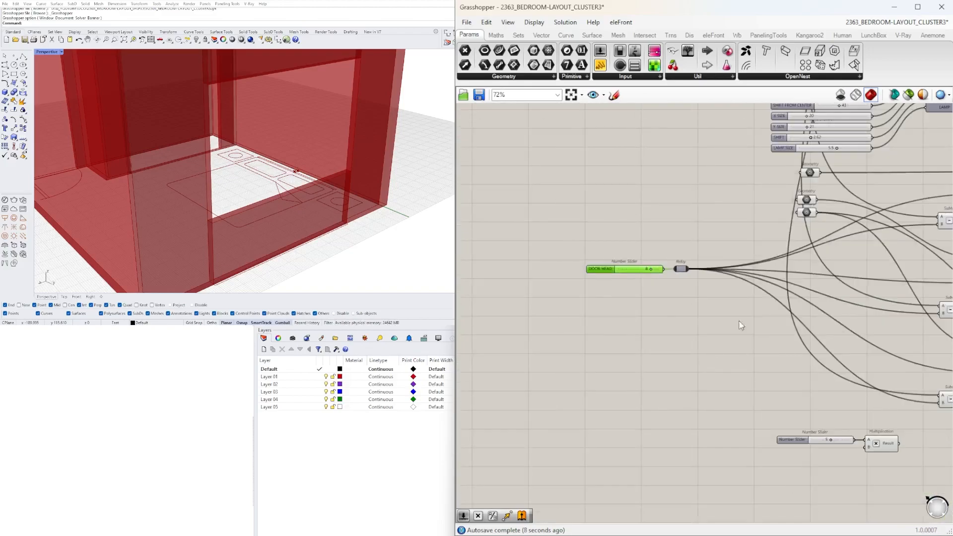
right_click_drag(773, 325, 659, 279)
left_click_drag(821, 428, 670, 379)
left_click_drag(771, 397, 668, 389)
left_click(567, 341)
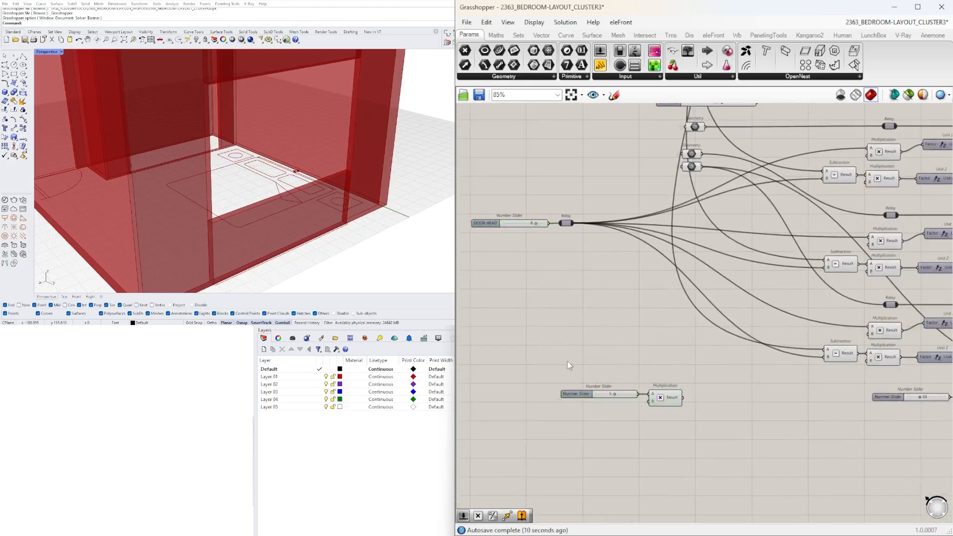
scroll(568, 350, "up", 2)
left_click_drag(579, 407, 481, 404)
right_click_drag(599, 353, 720, 341)
Step: Add a Subtraction that takes the DOOR HEAD relay as A and the new slider as B
double_click(704, 323)
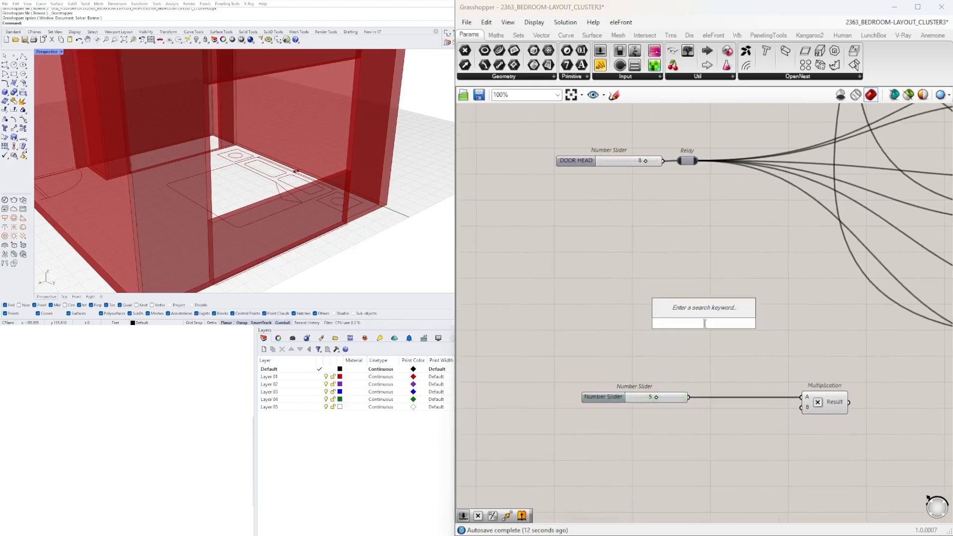
type("-")
key("Return")
left_click_drag(712, 319, 786, 307)
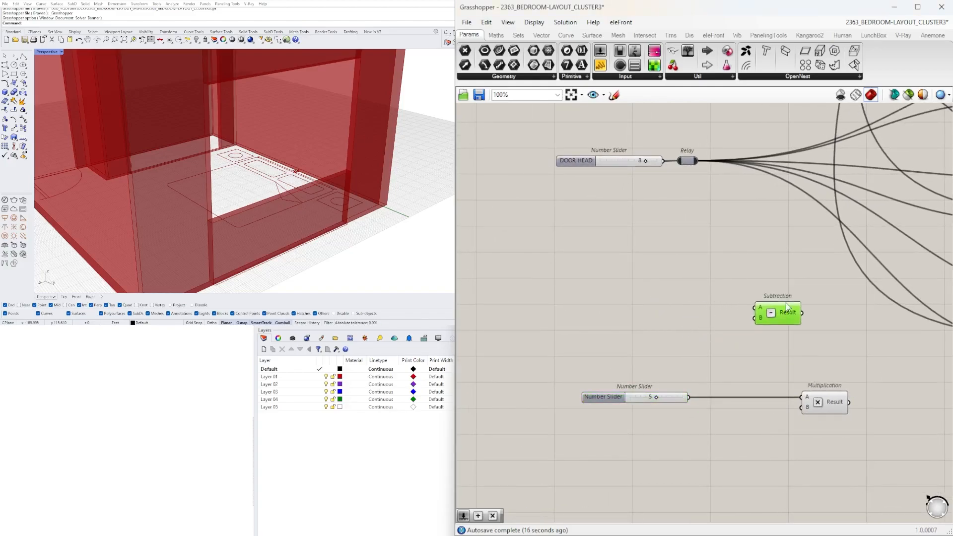
left_click_drag(696, 161, 754, 307)
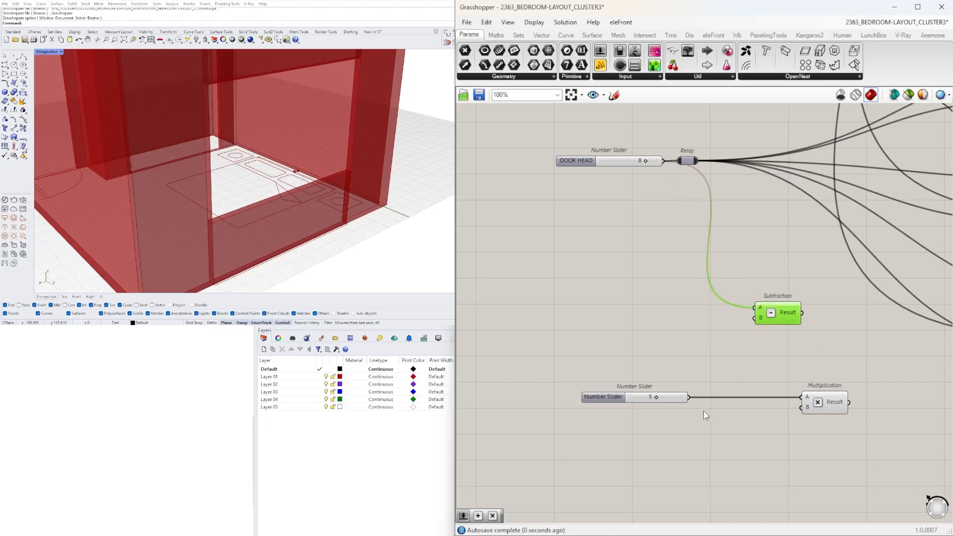
left_click_drag(689, 397, 775, 363)
left_click(848, 370)
Step: Feed the Subtraction result into the Multiplication's A input and line up the slider and Multiplication beside the Subtraction
right_click_drag(858, 421, 754, 399)
left_click_drag(706, 390, 755, 392)
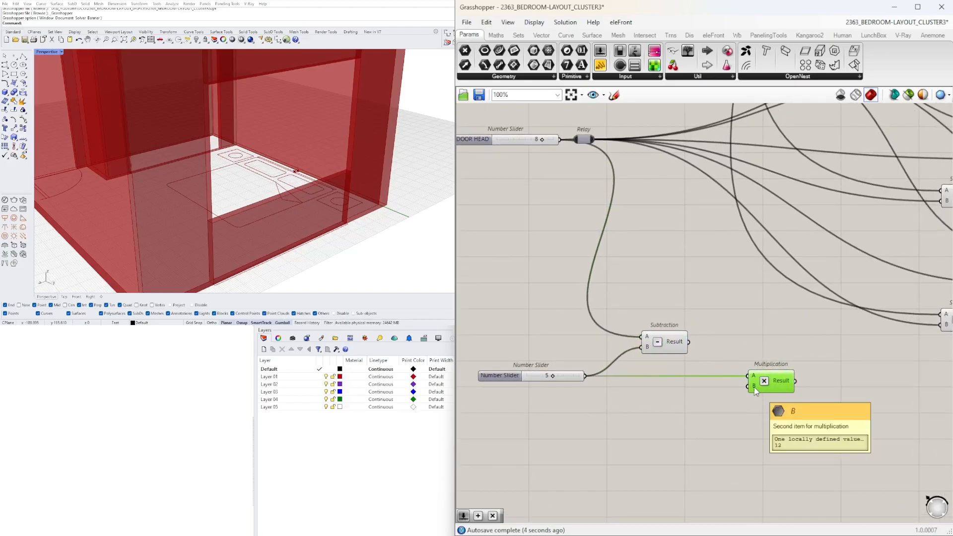
left_click_drag(689, 341, 755, 382)
left_click(640, 416)
left_click_drag(571, 378, 598, 350)
left_click_drag(750, 384, 722, 351)
Step: Examine the window opening and the wall below it in the model from several angles
scroll(272, 209, "down", 5)
mouse_move(252, 247)
right_mouse_down()
mouse_move(282, 225)
mouse_move(241, 237)
right_mouse_up()
scroll(278, 233, "up", 5)
scroll(279, 235, "down", 3)
scroll(255, 241, "up", 3)
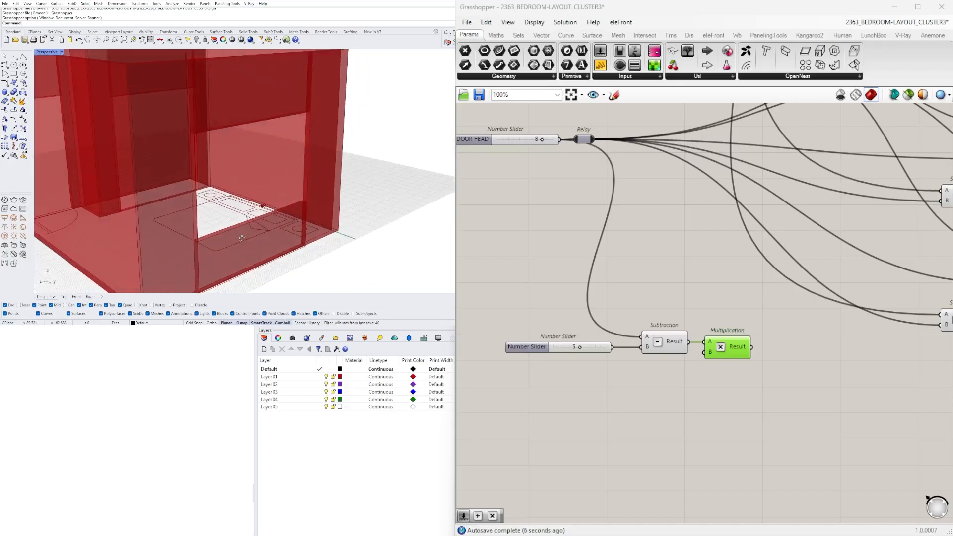
right_click_drag(306, 152, 265, 162)
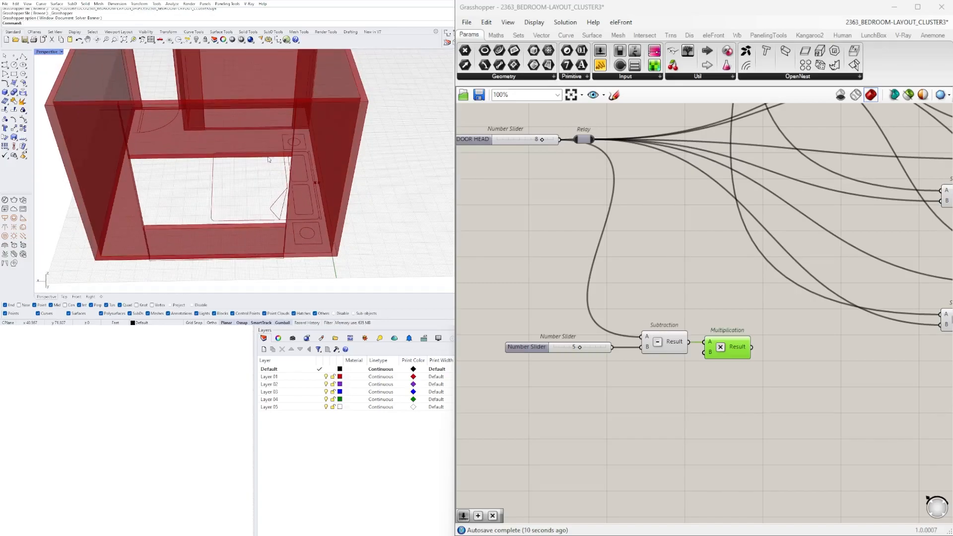
right_click_drag(208, 224, 305, 254)
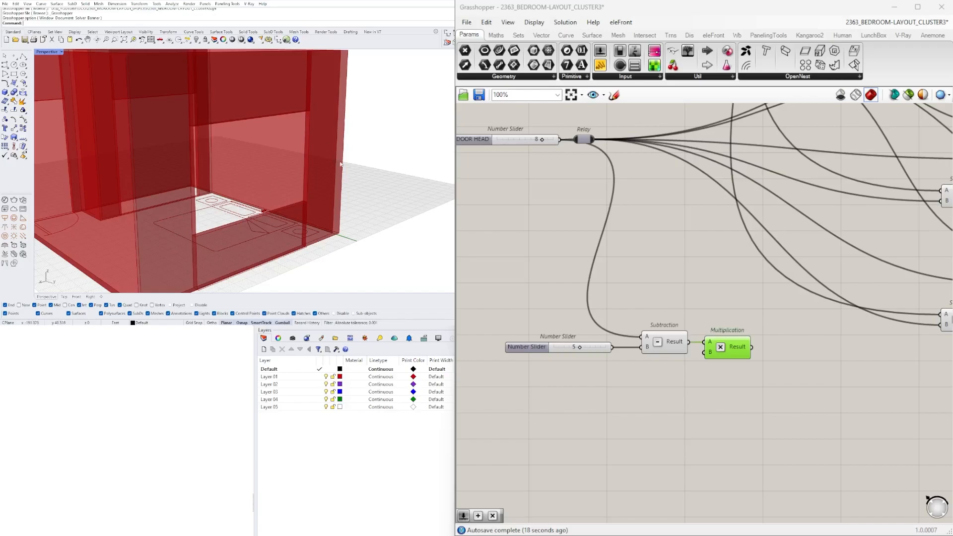
right_click_drag(349, 171, 347, 143)
Step: Try the new slider at 6 and return it to 5
scroll(593, 356, "up", 6)
left_click_drag(691, 343, 721, 341)
scroll(749, 343, "down", 6)
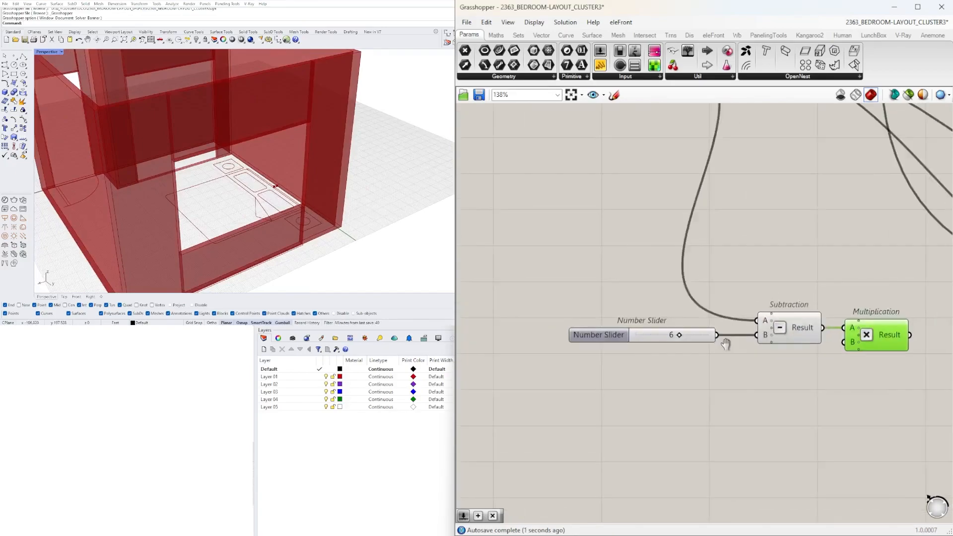
right_click_drag(750, 343, 728, 354)
scroll(793, 352, "down", 3)
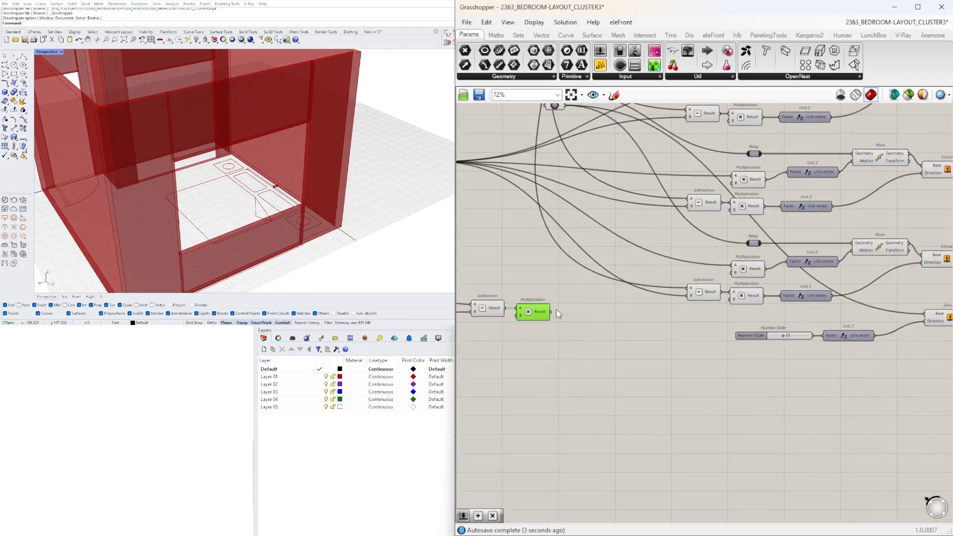
right_click_drag(549, 309, 628, 373)
scroll(614, 316, "up", 6)
scroll(628, 370, "down", 4)
scroll(629, 369, "up", 3)
left_click_drag(656, 376, 643, 375)
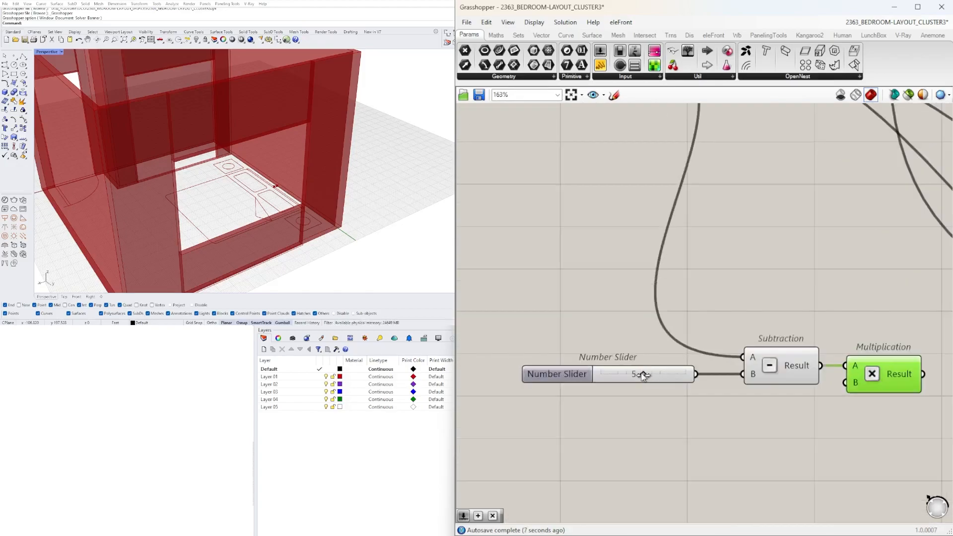
Step: Rename the new number slider as WINDOW HEIGHT
right_click(570, 378)
type("WI")
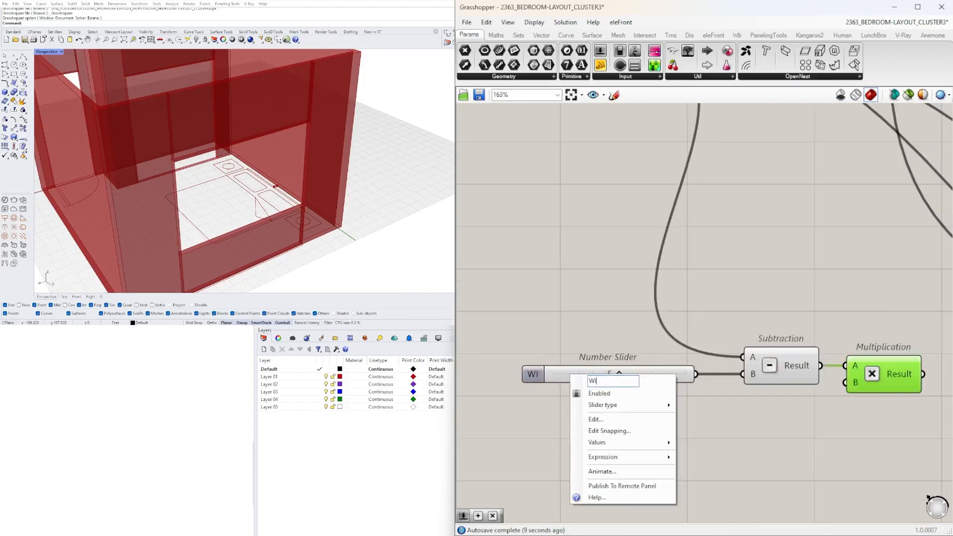
type("NDOW HEIH")
type("HT")
key("Return")
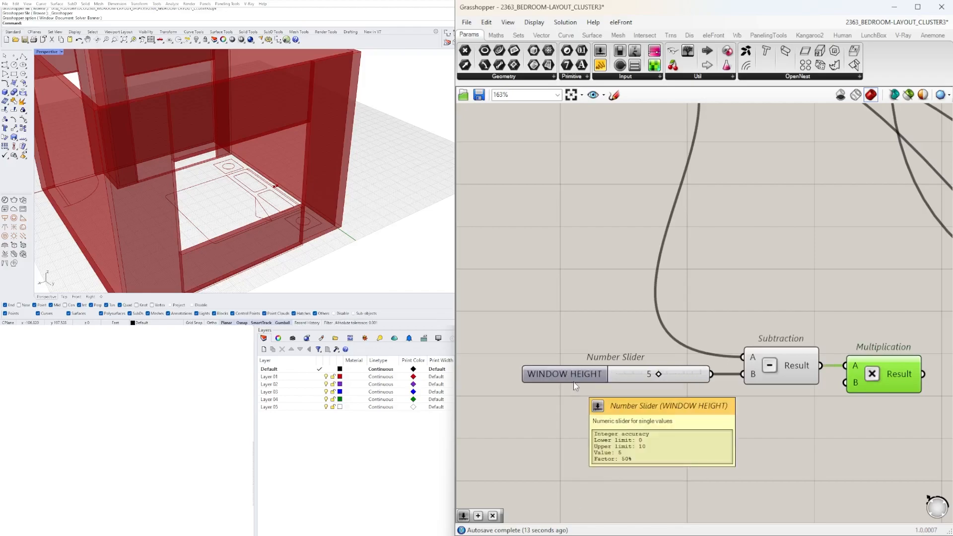
Step: Move the WINDOW HEIGHT slider, Subtraction and Multiplication together toward the additional window extrusion
scroll(684, 429, "down", 4)
left_click_drag(684, 427, 496, 322)
left_click_drag(645, 352, 748, 381)
left_click(863, 426)
Step: Feed the Multiplication result into the additional extrusion's Unit Z Factor and delete the number slider that drove it
right_click_drag(865, 423, 722, 414)
left_click_drag(623, 370, 724, 370)
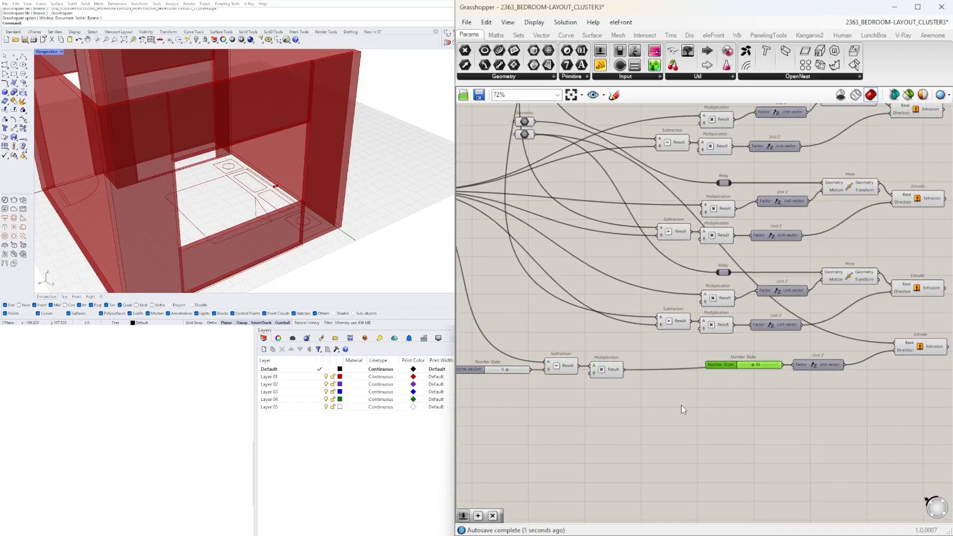
key("Delete")
Step: Move the WINDOW HEIGHT slider, Subtraction and Multiplication together closer to the additional extrusion's Unit Z
scroll(594, 396, "up", 2)
right_click_drag(594, 396, 627, 399)
scroll(690, 424, "down", 1)
left_click_drag(690, 428, 502, 348)
left_click_drag(666, 371, 827, 368)
left_click(847, 430)
Step: Shift the WINDOW HEIGHT slider and its Subtraction away from the Multiplication to widen the gap between them
scroll(693, 369, "up", 6)
scroll(711, 372, "up", 5)
mouse_move(715, 362)
left_mouse_down()
mouse_move(740, 365)
mouse_move(714, 360)
left_mouse_up()
scroll(686, 383, "down", 7)
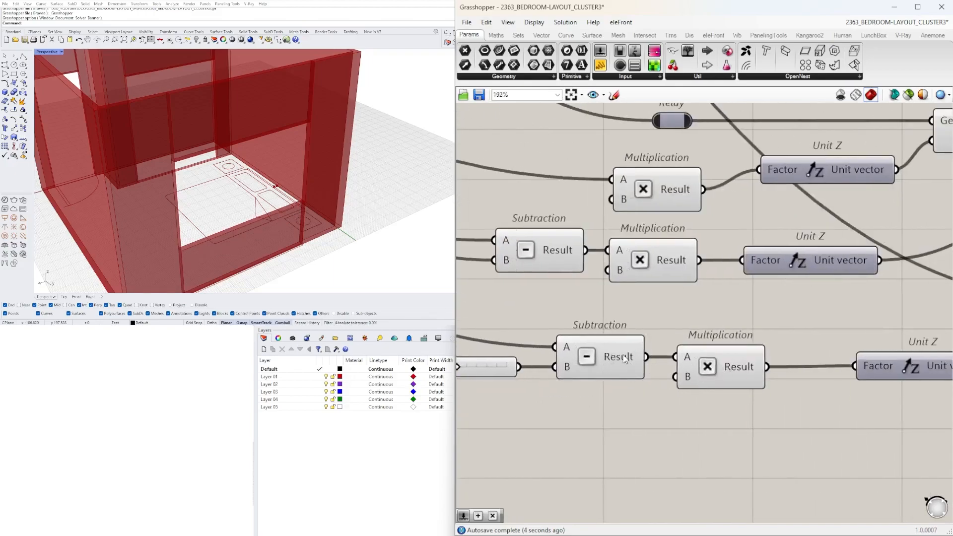
right_click_drag(623, 356, 749, 339)
left_click_drag(721, 403, 531, 327)
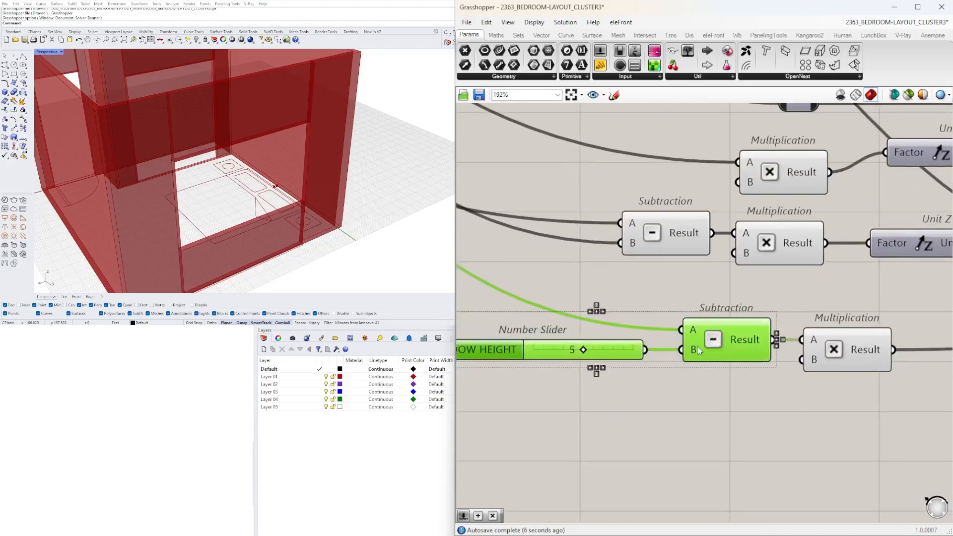
left_click_drag(696, 345, 632, 347)
left_click(692, 428)
Step: Add a Panel below the Multiplication to display the window Subtraction result
scroll(692, 427, "down", 4)
double_click(765, 433)
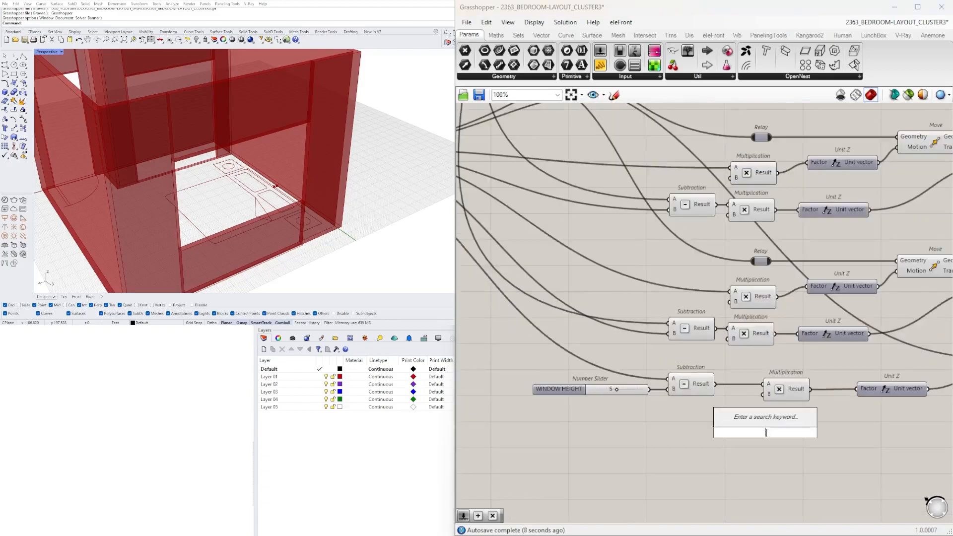
type("\"")
key("Return")
left_click_drag(715, 385, 724, 432)
mouse_move(791, 434)
left_mouse_down()
mouse_move(811, 444)
mouse_move(810, 462)
mouse_move(793, 445)
left_mouse_up()
Step: Set the WINDOW HEIGHT slider to 6 and check the window opening in the model
scroll(619, 385, "up", 5)
right_click_drag(584, 405, 595, 352)
scroll(686, 384, "up", 3)
scroll(687, 385, "down", 4)
scroll(594, 353, "down", 1)
left_click_drag(593, 349, 599, 346)
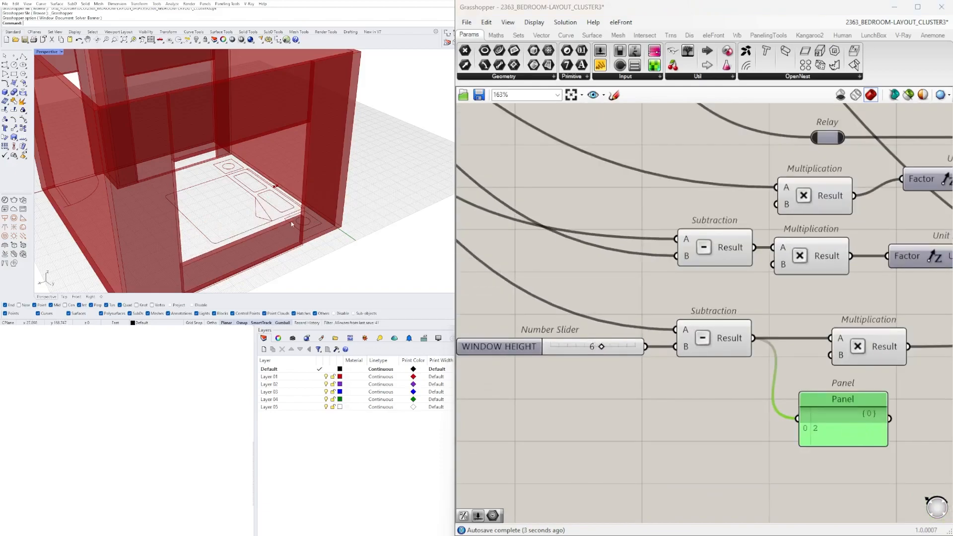
scroll(365, 216, "down", 4)
right_click_drag(365, 216, 338, 199)
scroll(834, 428, "down", 5)
Step: Review the header chains and the additional window extrusion chain on the canvas
right_click_drag(834, 428, 658, 375)
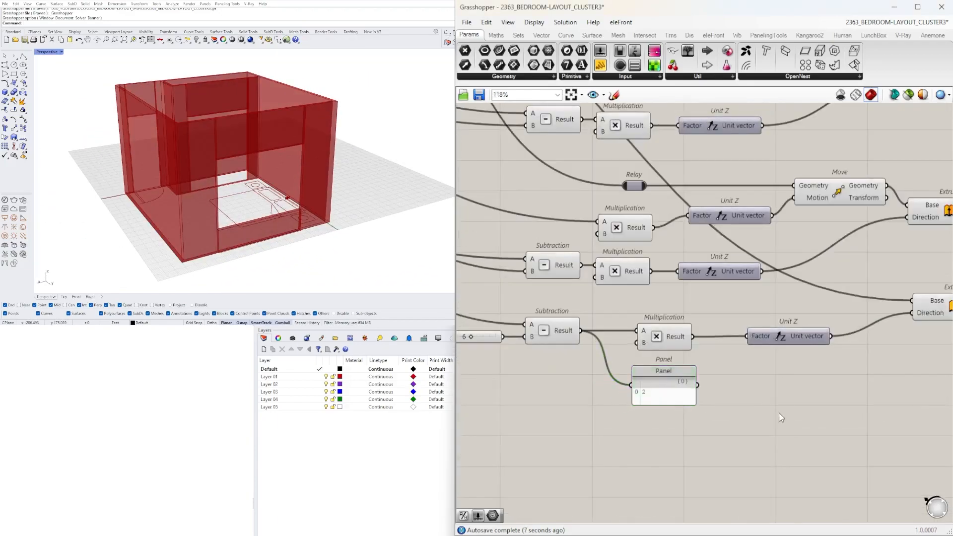
scroll(778, 415, "down", 2)
scroll(764, 423, "up", 2)
left_click(760, 367)
left_click_drag(850, 418, 770, 291)
left_click(772, 291)
scroll(772, 291, "down", 2)
right_click_drag(762, 269, 731, 334)
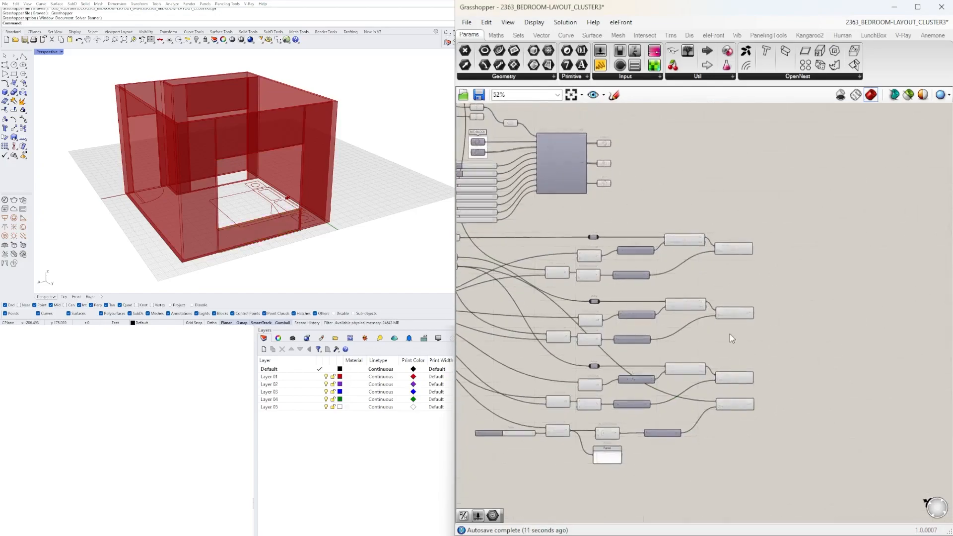
Step: Lower the middle header chain's Extrude slightly and add a Solid Union component beyond the Extrude components
scroll(731, 332, "up", 2)
left_click_drag(733, 305, 736, 331)
scroll(802, 330, "down", 2)
right_click_drag(876, 332, 783, 371)
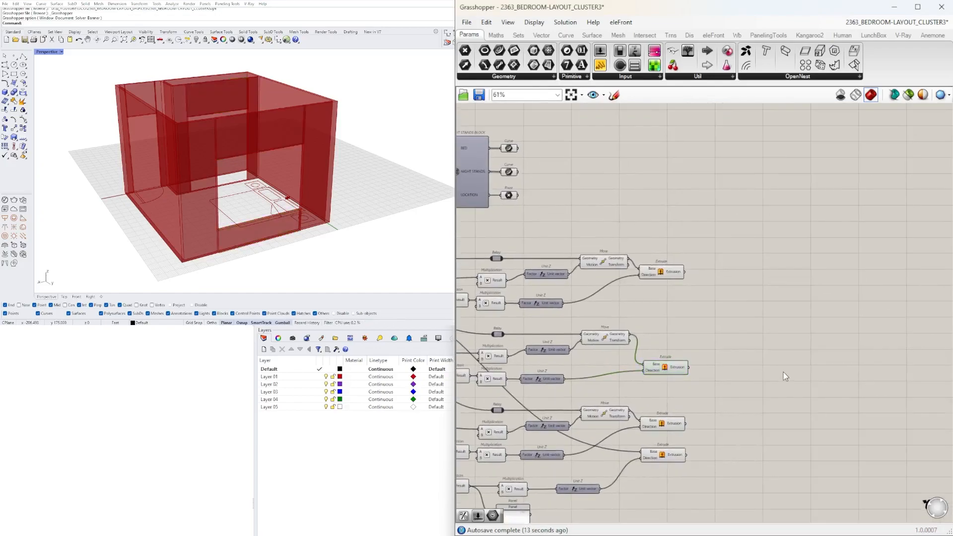
double_click(783, 372)
type("UNION")
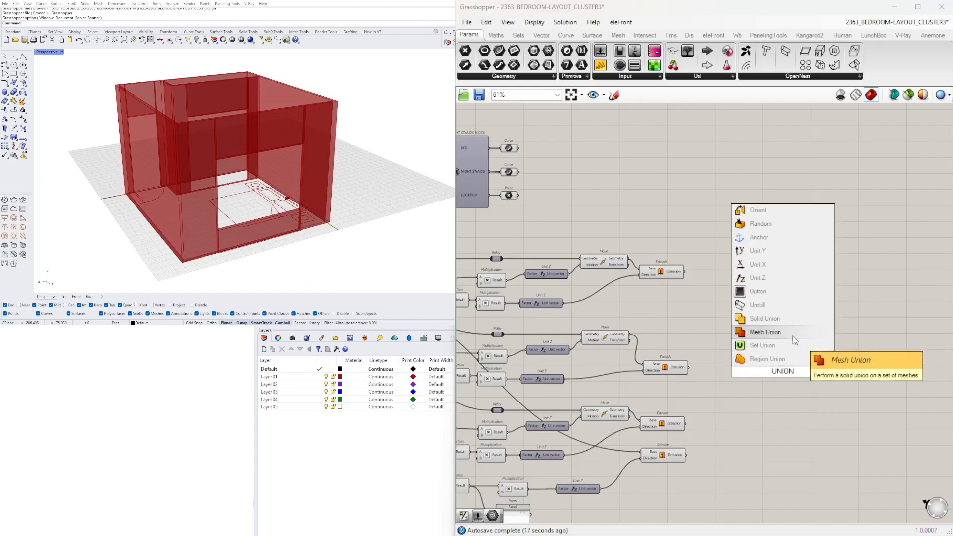
left_click(751, 319)
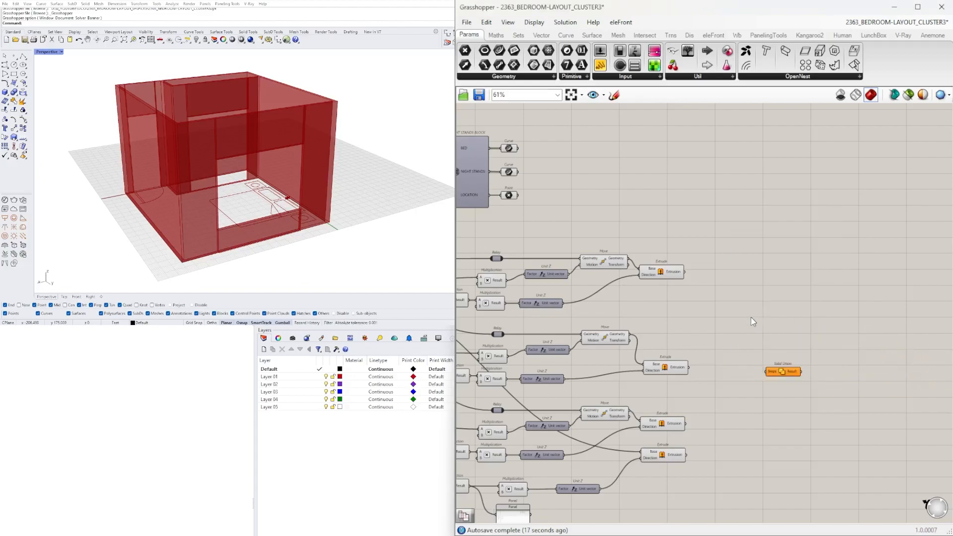
left_click_drag(783, 372, 792, 363)
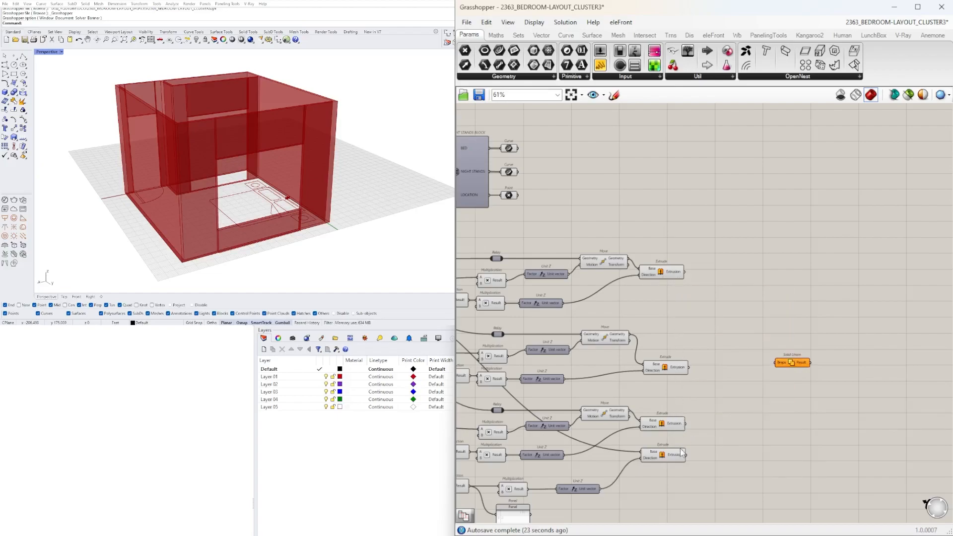
Step: Connect the Extrusion outputs of all four opening Extrudes to the Breps input of the Solid Union
left_click_drag(683, 272, 777, 362)
left_click_drag(688, 368, 777, 362)
left_click_drag(686, 423, 777, 363)
left_click_drag(686, 454, 767, 373)
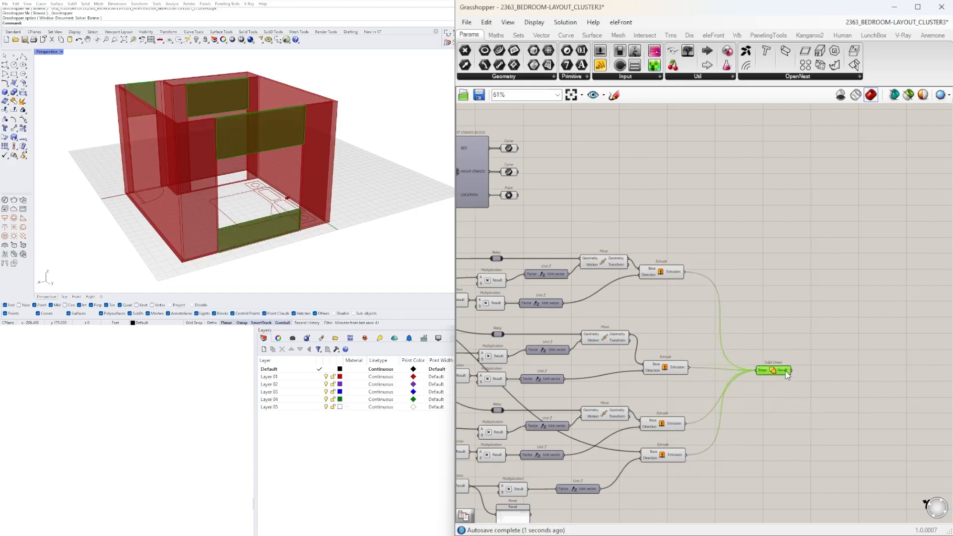
Step: Flatten the Solid Union's Breps input and shift the component slightly away from the Extrudes
mouse_move(786, 376)
right_click(764, 375)
left_click(787, 415)
left_click_drag(772, 372, 786, 365)
mouse_move(798, 370)
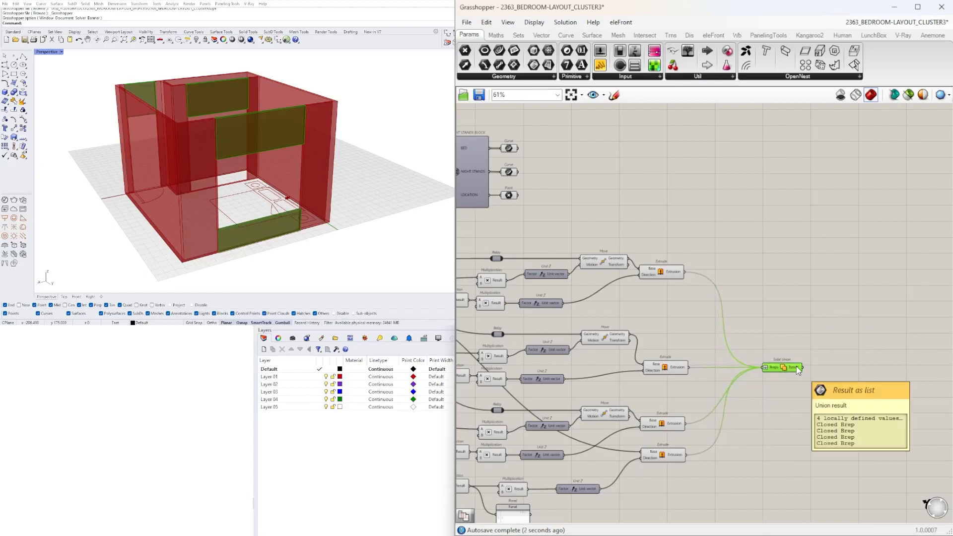
Step: Move the Solid Union up on the canvas, closer to the level of the wall Geometry outputs
right_click_drag(243, 87, 242, 115)
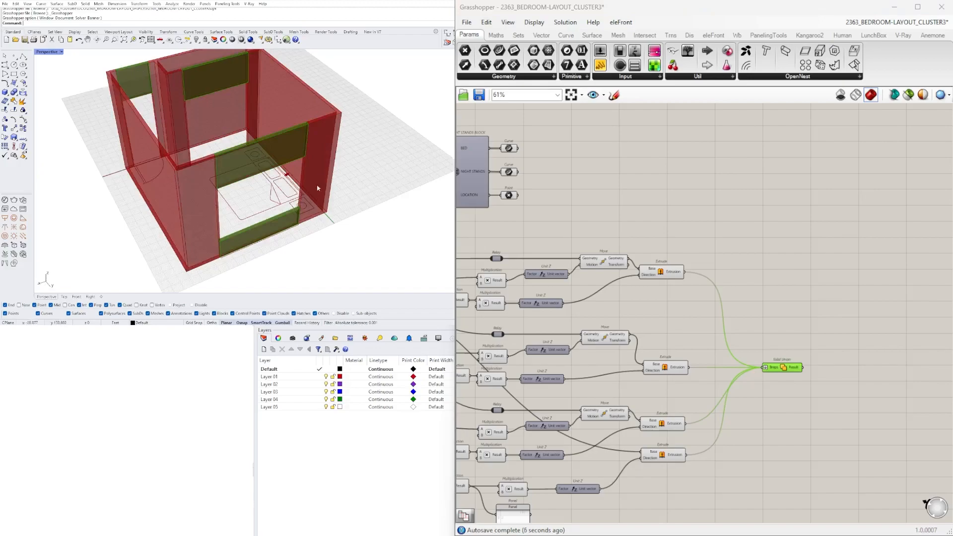
scroll(750, 267, "down", 2)
scroll(733, 248, "up", 4)
right_click_drag(833, 441, 626, 383)
scroll(626, 383, "down", 2)
scroll(620, 372, "down", 2)
left_click_drag(620, 371, 680, 216)
scroll(655, 217, "down", 4)
right_click_drag(580, 218, 656, 214)
scroll(778, 237, "up", 4)
scroll(778, 237, "up", 3)
left_click_drag(667, 356, 605, 223)
scroll(639, 224, "down", 3)
Step: Connect the topmost Geometry parameter, holding the extruded walls, to the Solid Union's Breps input alongside the four extrusions
right_click_drag(640, 231, 719, 328)
scroll(548, 223, "up", 3)
left_click(551, 197)
right_click_drag(632, 228, 561, 243)
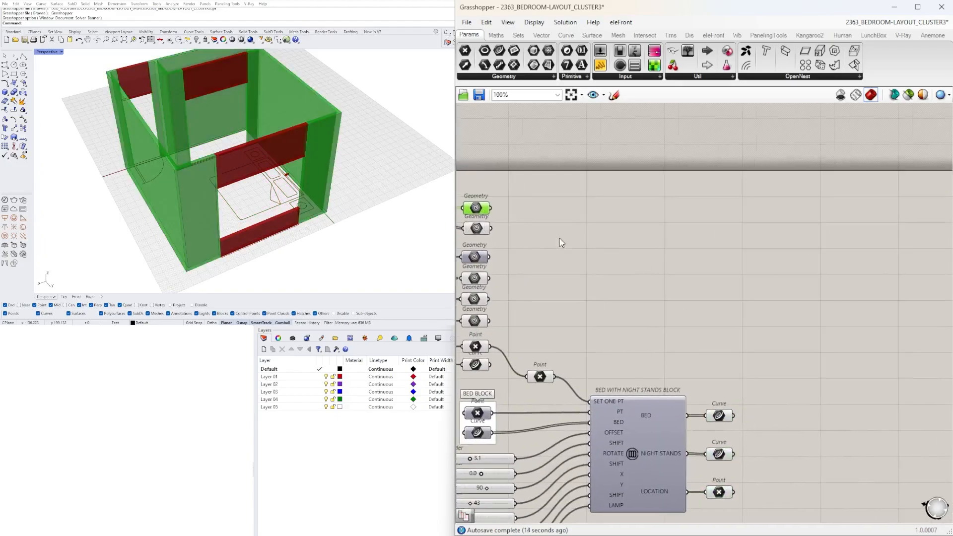
scroll(561, 243, "down", 5)
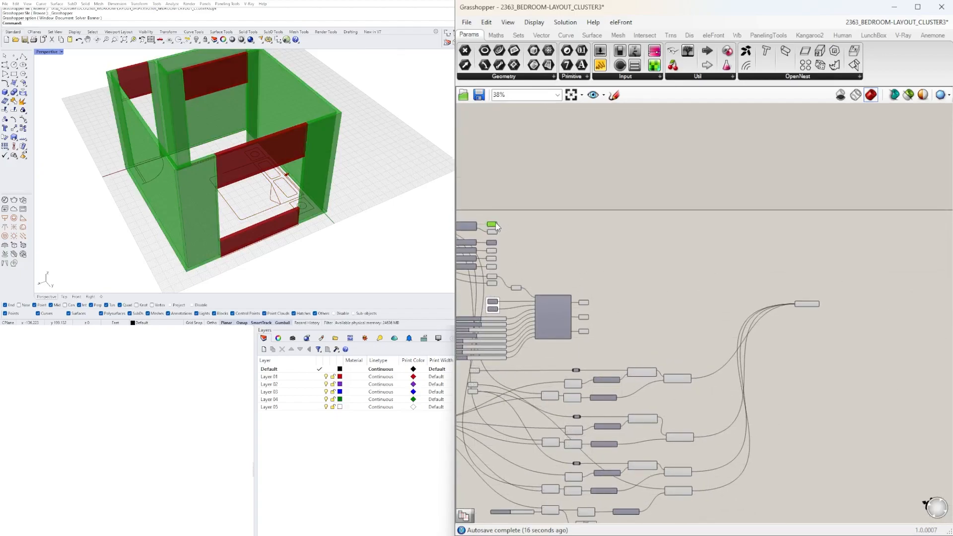
scroll(800, 272, "up", 3)
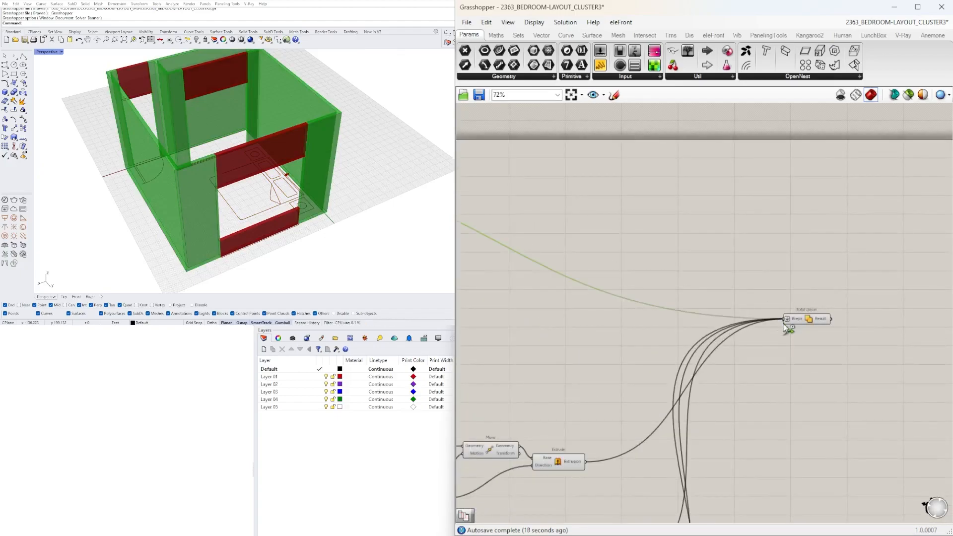
left_click(793, 327)
scroll(804, 322, "up", 3)
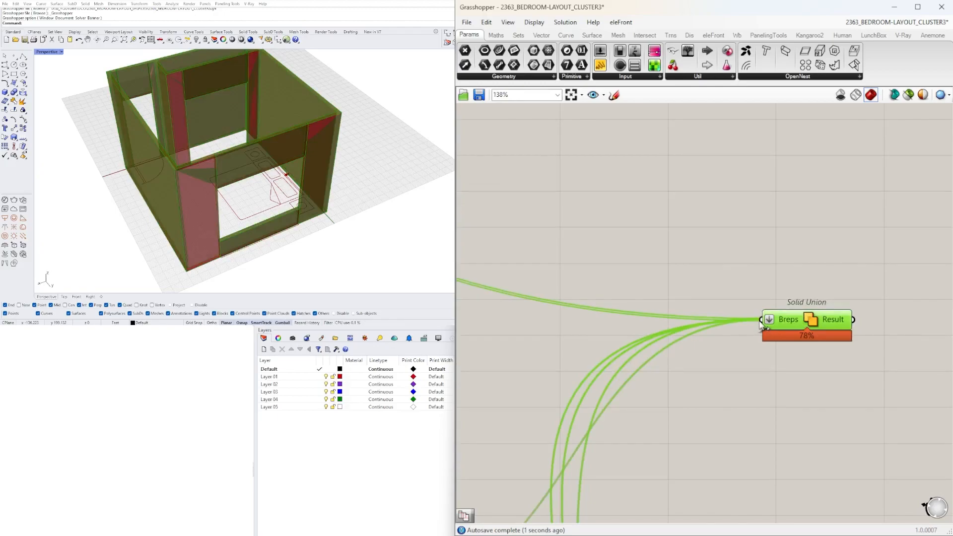
Step: Turn flattening of the Solid Union's Breps input off and on again to compare the union results
right_click(769, 321)
left_click(796, 397)
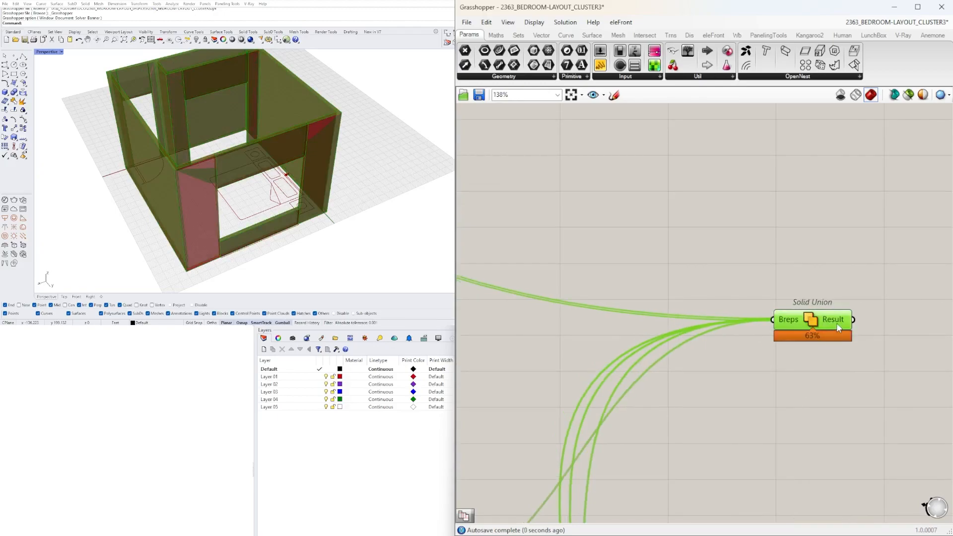
mouse_move(837, 323)
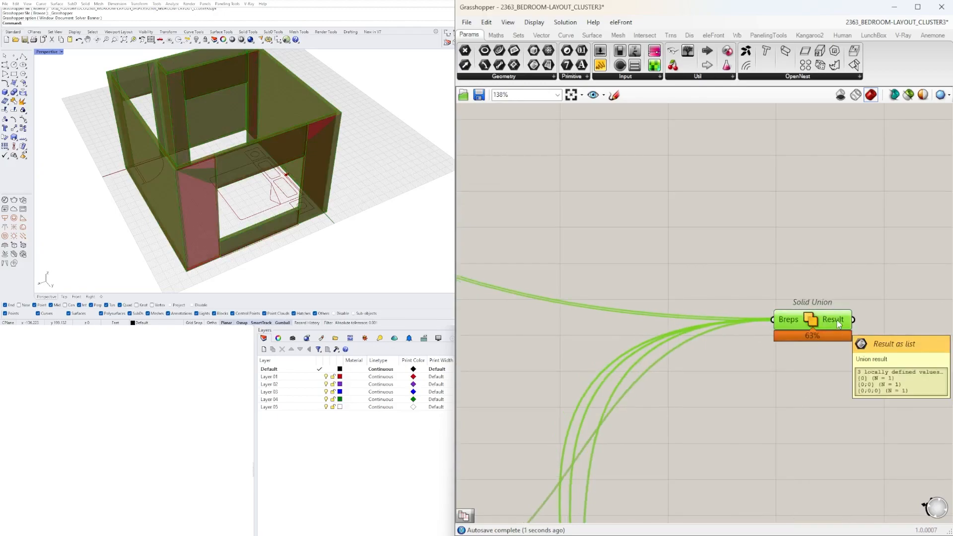
right_click(790, 323)
left_click(799, 399)
left_click_drag(808, 342, 805, 299)
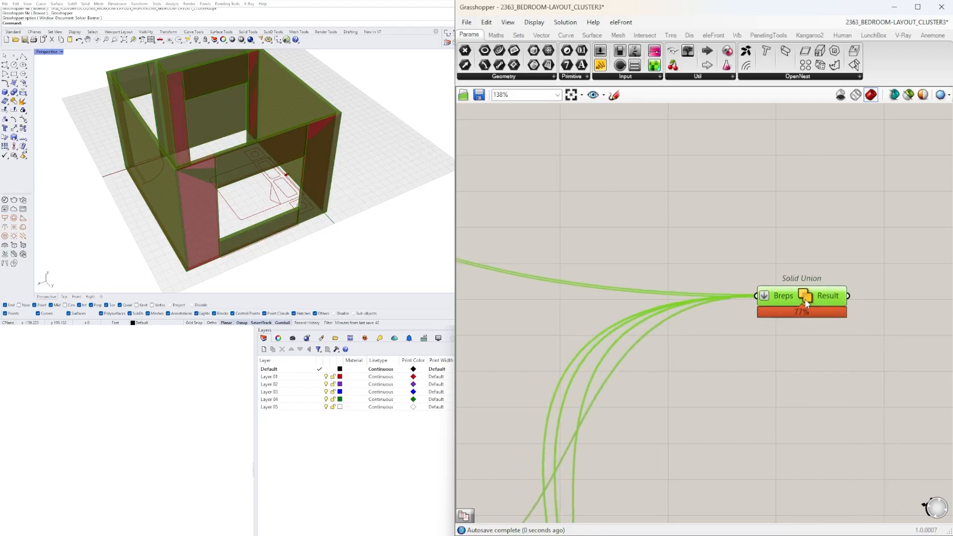
mouse_move(773, 301)
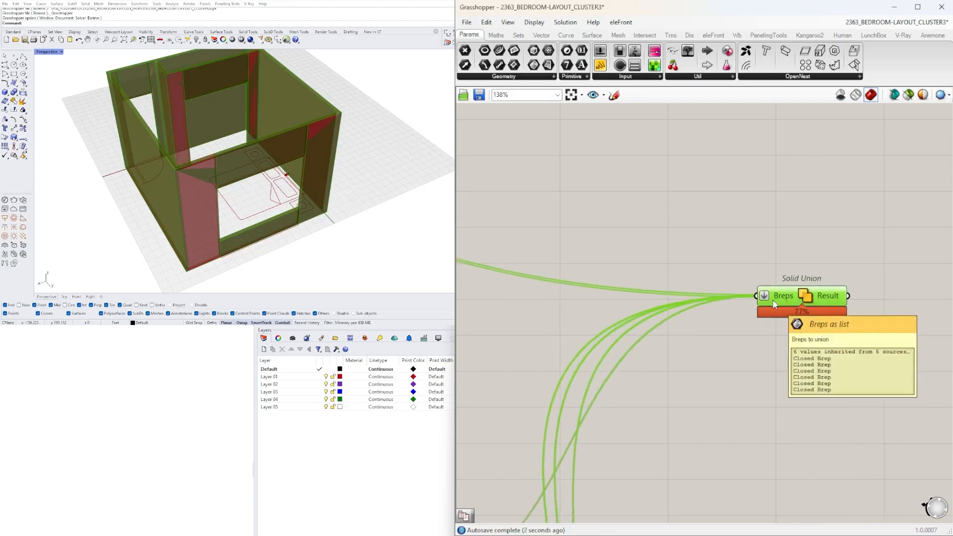
mouse_move(831, 298)
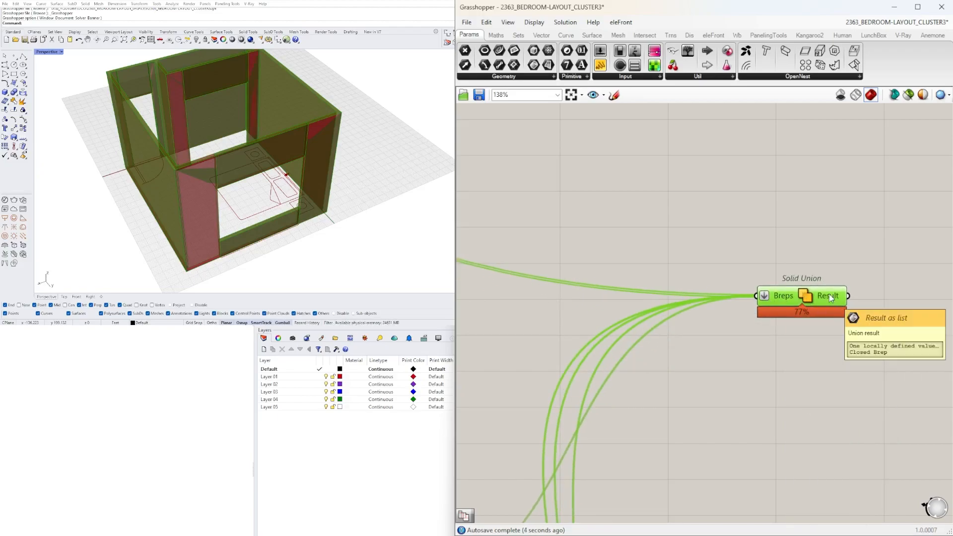
Step: Set the wire display of the Solid Union's Breps input to hidden
scroll(832, 298, "down", 6)
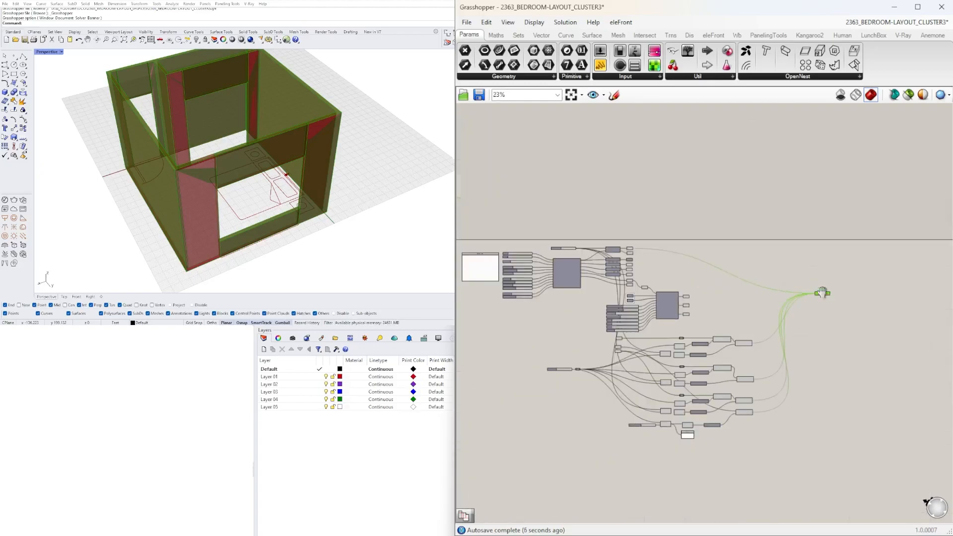
scroll(777, 256, "up", 7)
right_click(800, 243)
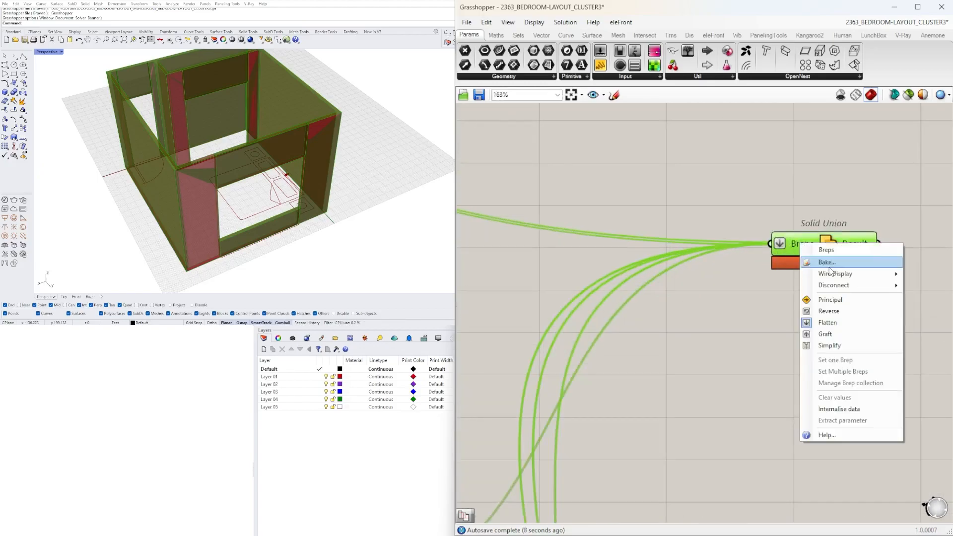
mouse_move(840, 276)
left_click(931, 297)
Step: Move the Solid Union back down beside the opening Extrude components
scroll(829, 149, "down", 8)
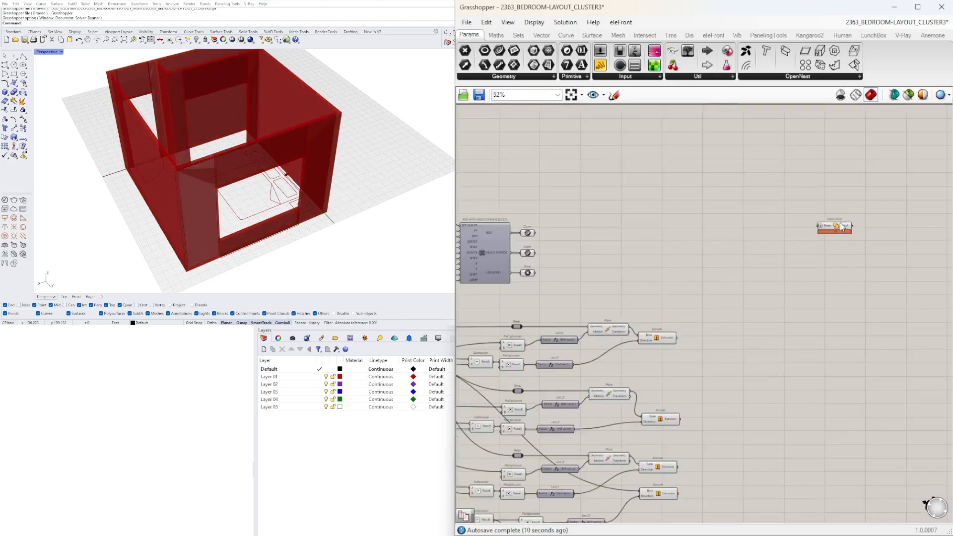
scroll(841, 224, "up", 3)
left_click_drag(840, 224, 778, 366)
left_click(779, 352)
scroll(758, 366, "up", 6)
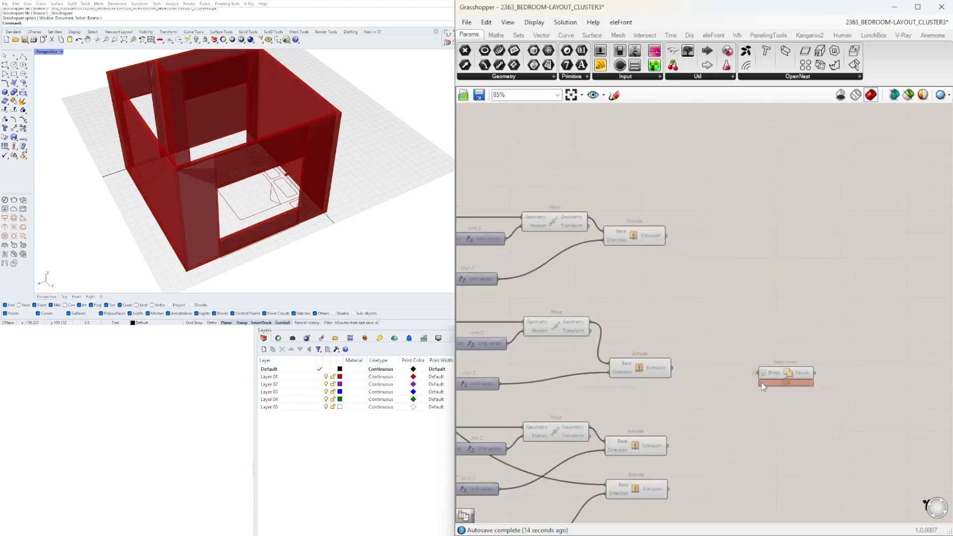
Step: Try routing the Breps wires through a Relay ahead of the Solid Union and delete the Relay again
left_click_drag(878, 424, 740, 347)
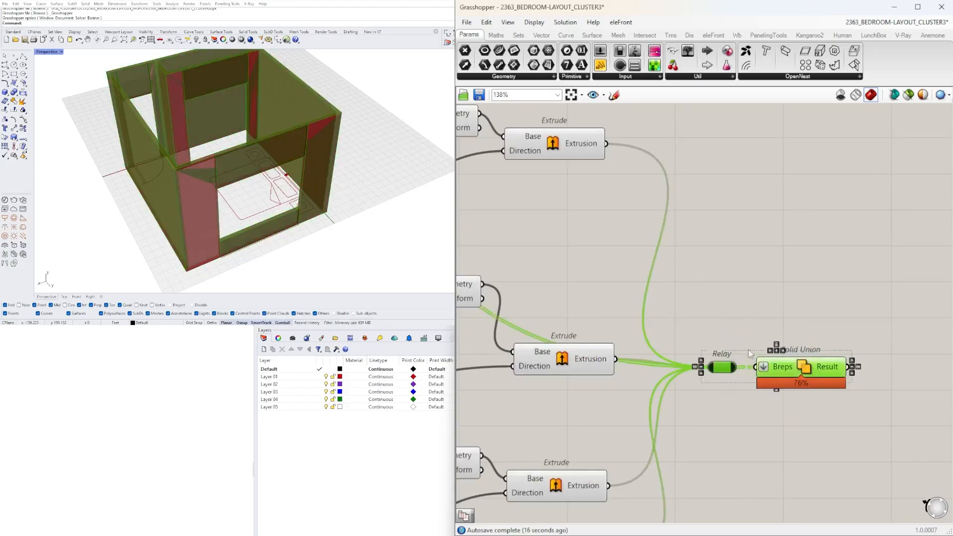
left_click(747, 315)
scroll(745, 316, "down", 3)
left_click_drag(834, 383, 802, 358)
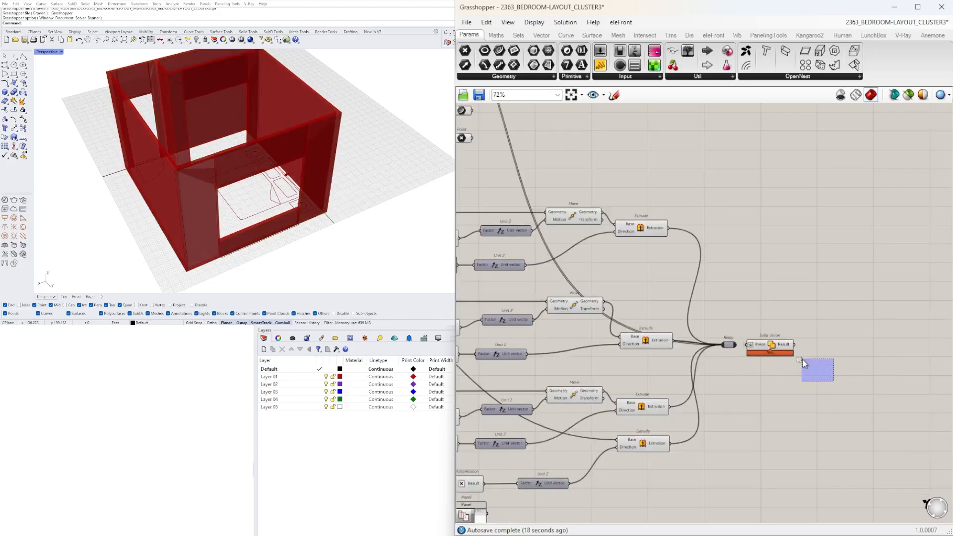
scroll(718, 350, "up", 2)
left_click_drag(858, 383, 740, 330)
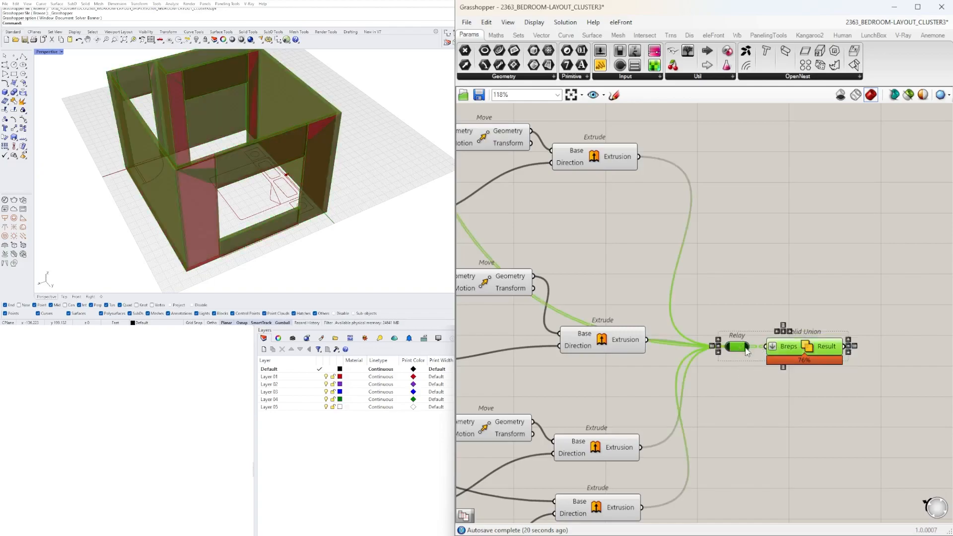
right_click(786, 349)
left_click(804, 367)
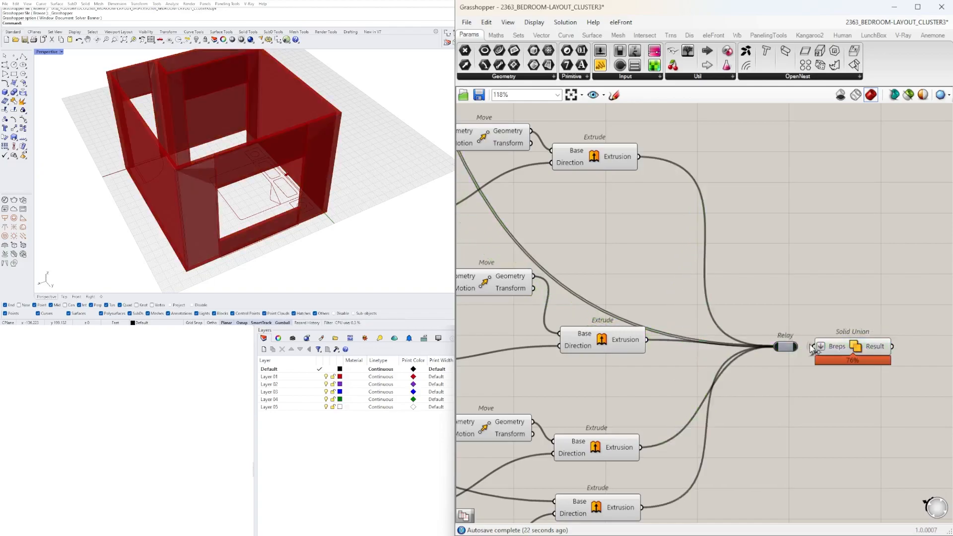
left_click(787, 349)
key("Delete")
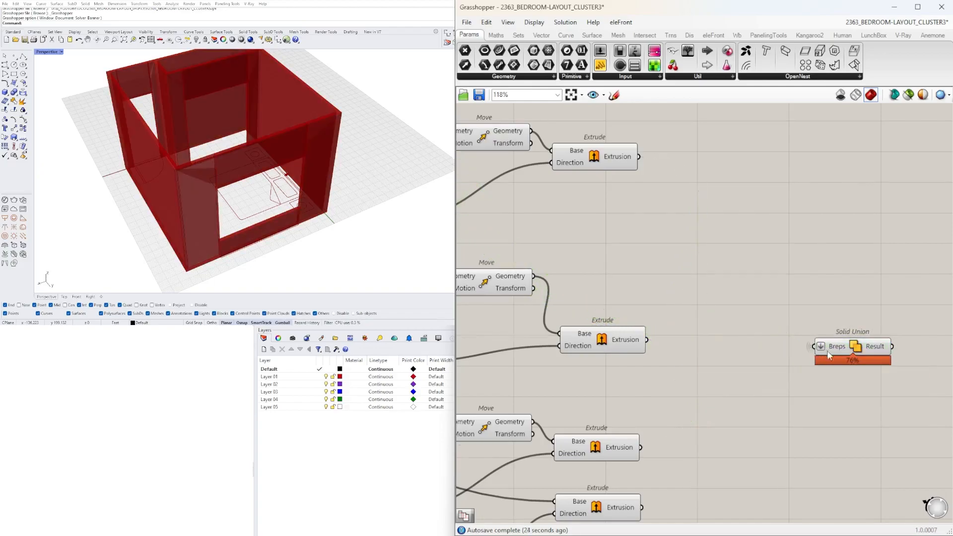
Step: Add a Geometry parameter beside the Solid Union
scroll(831, 350, "down", 2)
right_click_drag(879, 354, 759, 349)
scroll(767, 347, "up", 4)
scroll(773, 347, "down", 3)
double_click(805, 350)
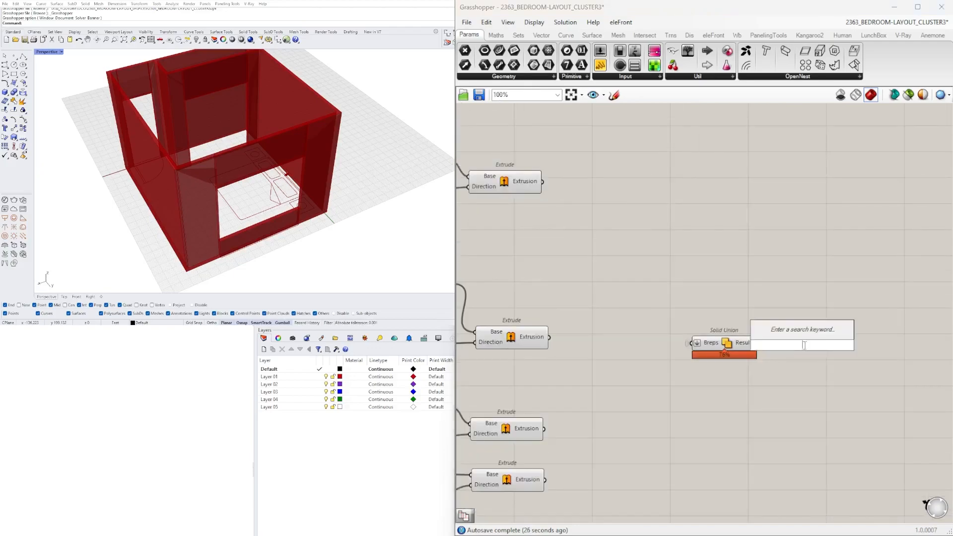
type("geo")
left_click(794, 331)
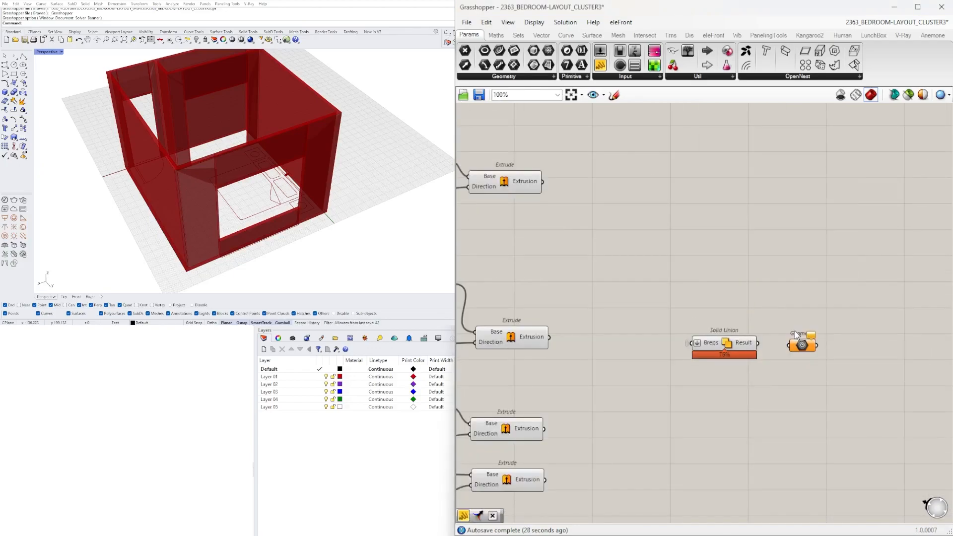
Step: Connect the Solid Union's Result to the Geometry parameter, move the parameter farther away and inspect the unioned walls
scroll(770, 338, "up", 4)
left_click_drag(746, 348, 893, 353)
scroll(850, 383, "down", 3)
right_click_drag(850, 383, 608, 379)
left_click_drag(644, 361, 725, 357)
right_click_drag(240, 177, 221, 117)
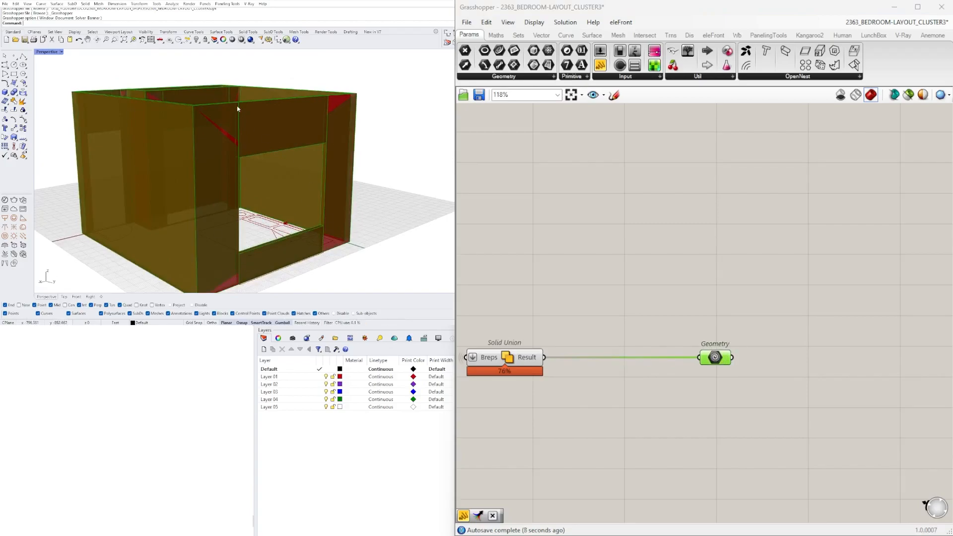
Step: Insert a Merge Faces component between the Solid Union and the Geometry parameter, with a Relay on its Breps output
double_click(610, 305)
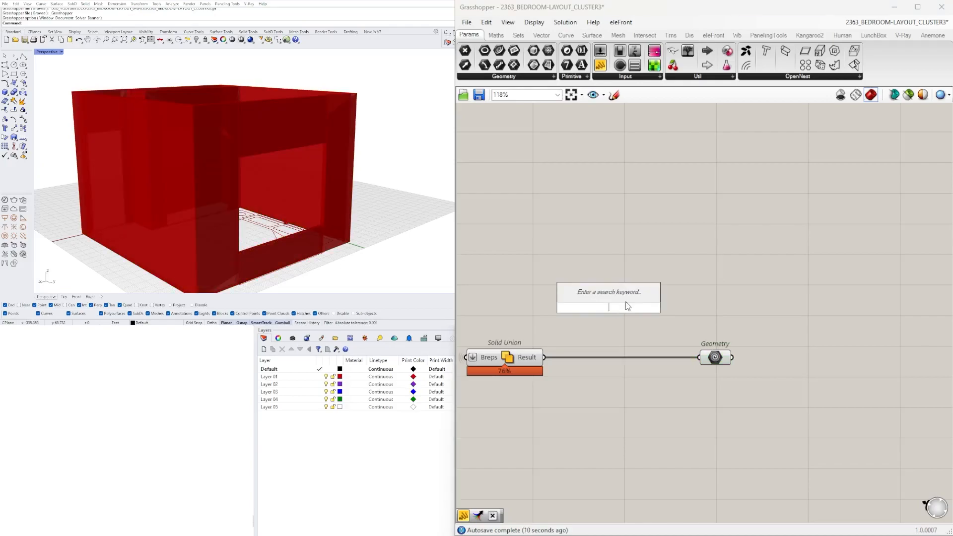
type("MER")
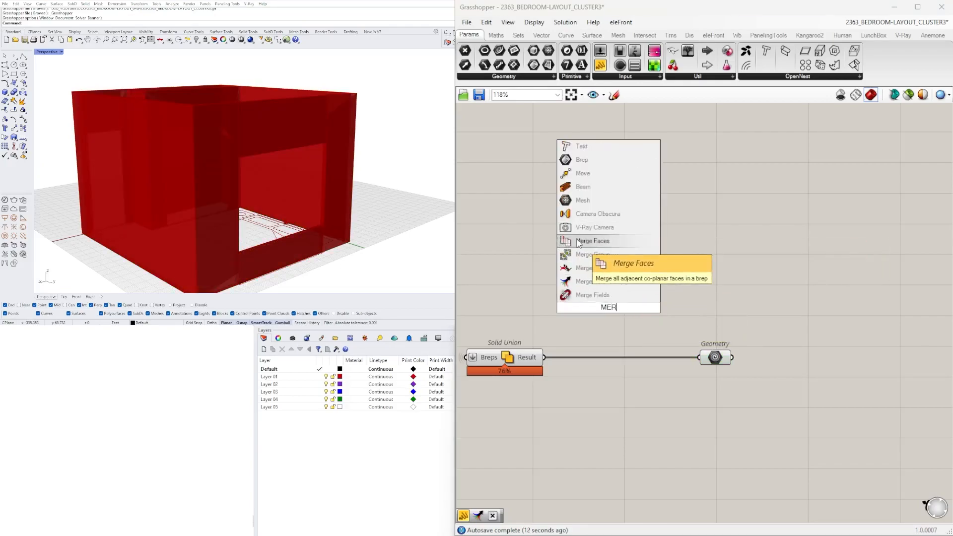
left_click(582, 242)
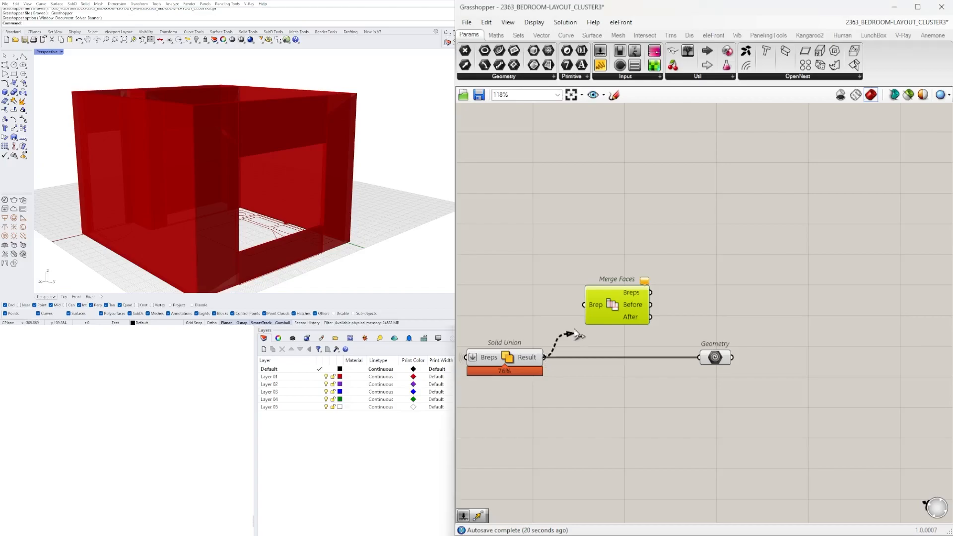
left_click_drag(591, 316, 592, 316)
left_click_drag(605, 304, 615, 373)
left_click_drag(718, 363, 728, 353)
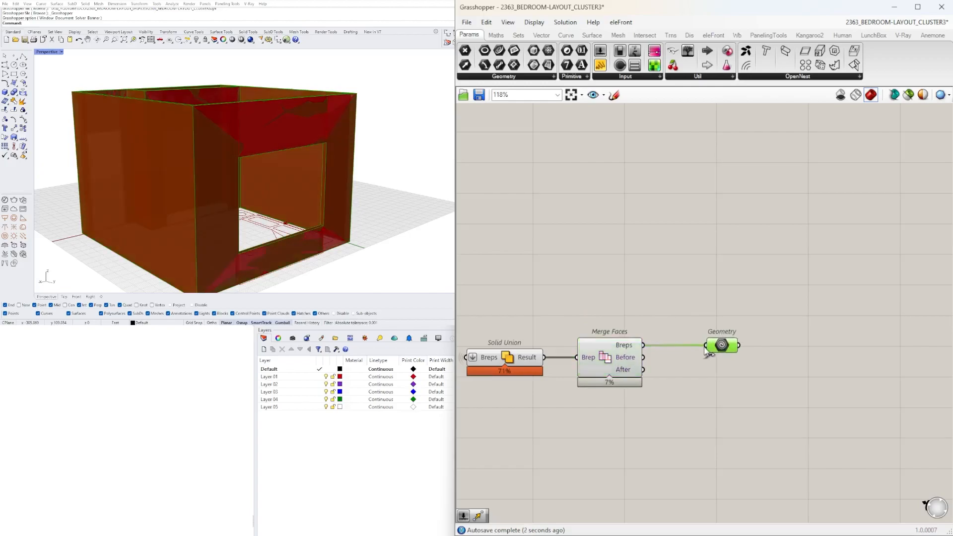
left_click(781, 372)
scroll(794, 392, "down", 6)
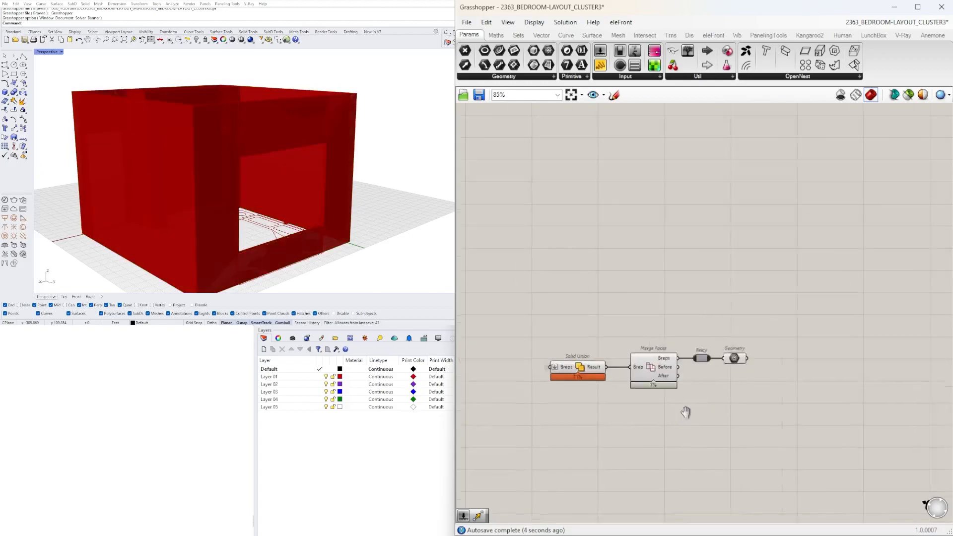
Step: Turn off the preview of the header, window wall, Solid Union and Merge Faces components
scroll(793, 416, "down", 2)
right_click_drag(790, 435, 783, 395)
left_click_drag(793, 430, 592, 302)
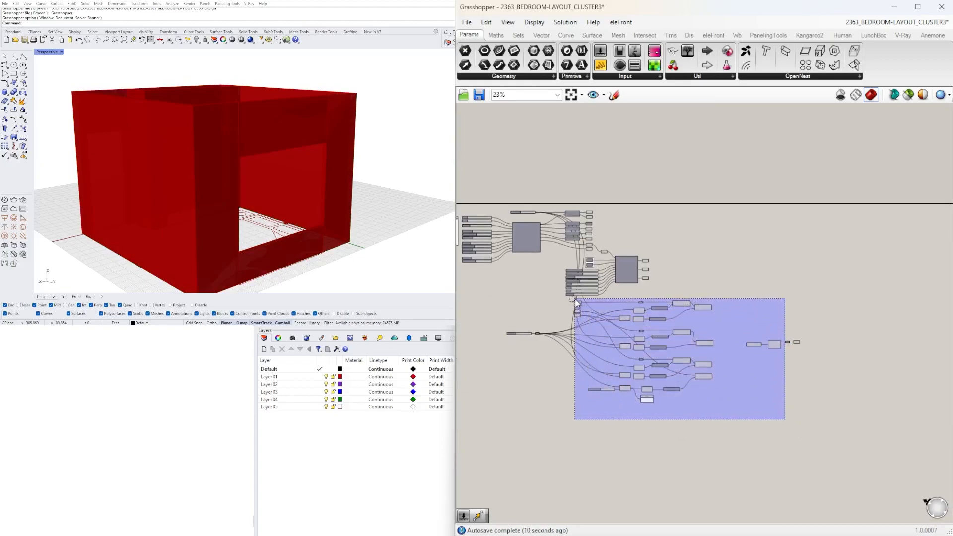
left_click_drag(575, 301, 576, 300)
middle_click(702, 266)
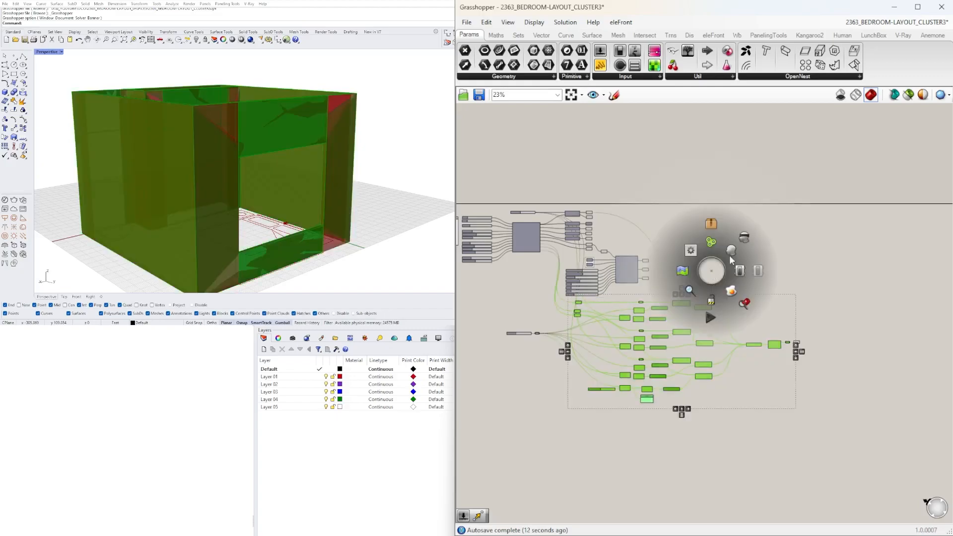
left_click(746, 241)
left_click(774, 272)
Step: Turn off the preview of the two Geometry parameters fed by the EXTRUDE cluster
scroll(643, 358, "up", 4)
right_click_drag(853, 365, 701, 362)
scroll(793, 318, "up", 4)
left_click_drag(812, 374, 755, 287)
scroll(728, 311, "down", 4)
right_click_drag(591, 366, 771, 366)
right_click_drag(546, 284, 669, 303)
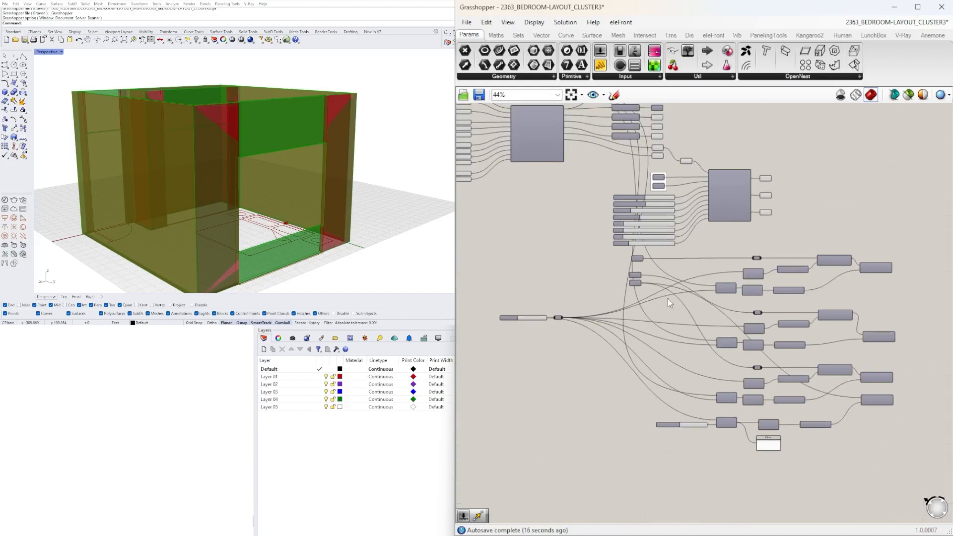
right_click_drag(605, 133, 633, 241)
scroll(632, 240, "up", 4)
scroll(766, 208, "up", 3)
left_click_drag(752, 248, 687, 180)
middle_click(699, 173)
left_click(728, 141)
left_click(806, 190)
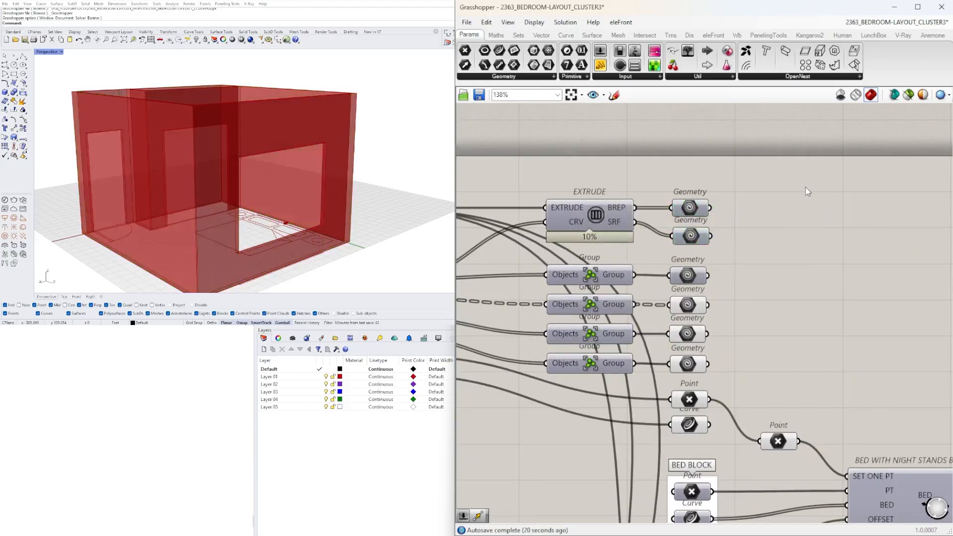
Step: Move the room's X SIZE slider to 12.19 and inspect the walls from above
scroll(784, 206, "down", 7)
right_click_drag(874, 304, 730, 292)
right_click_drag(736, 377, 777, 265)
scroll(776, 266, "down", 2)
right_click_drag(341, 142, 358, 168)
right_click_drag(238, 166, 423, 182)
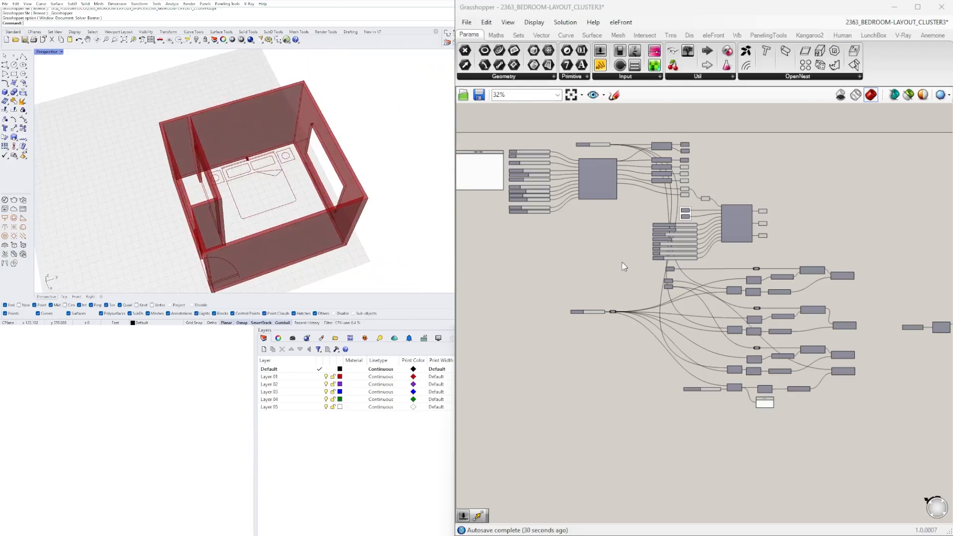
scroll(623, 266, "up", 10)
left_click_drag(739, 191, 715, 196)
right_click_drag(297, 163, 370, 159)
scroll(212, 262, "up", 6)
scroll(207, 268, "down", 4)
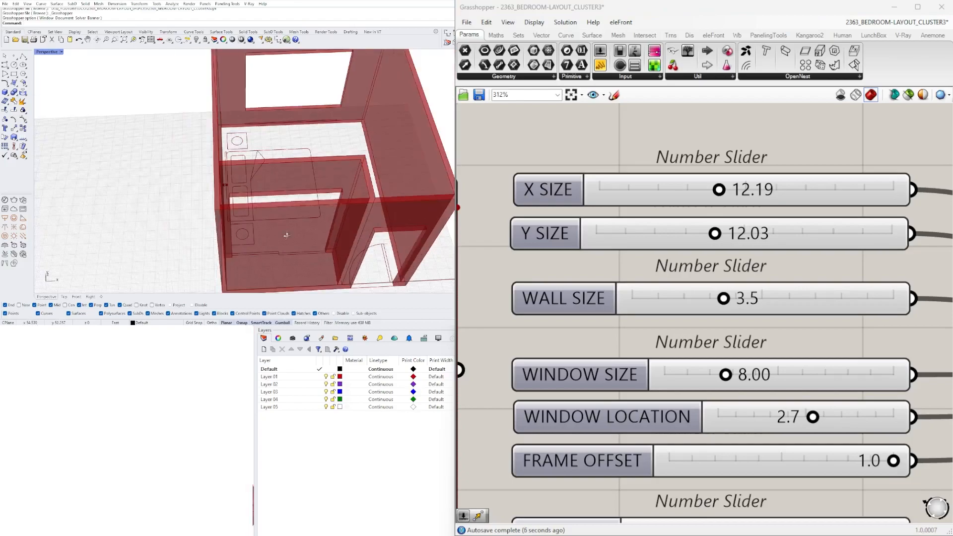
Step: Try the room's Y SIZE at 11.13 and 10, and inspect the walls
scroll(659, 220, "down", 3)
scroll(669, 269, "up", 3)
left_click_drag(669, 268, 662, 267)
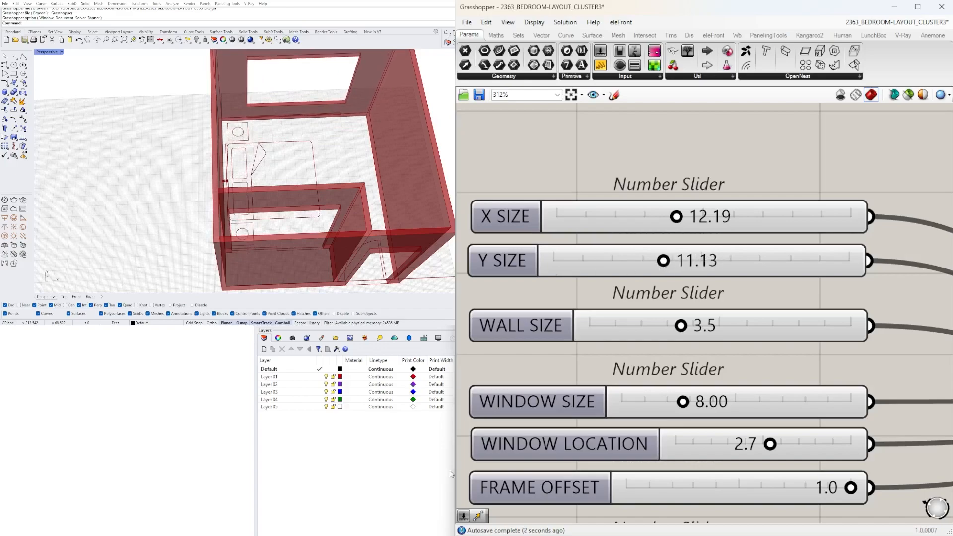
double_click(705, 270)
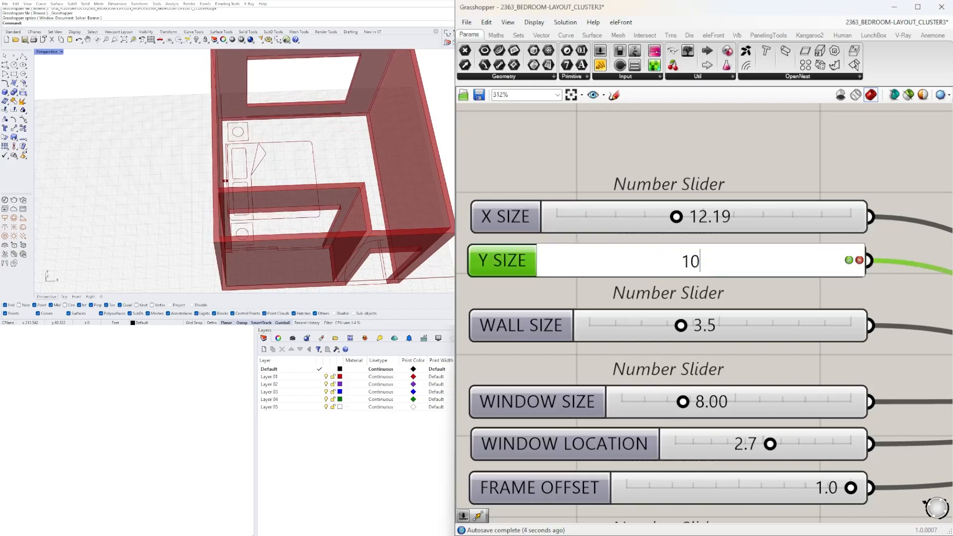
key("Return")
right_click_drag(382, 164, 207, 184)
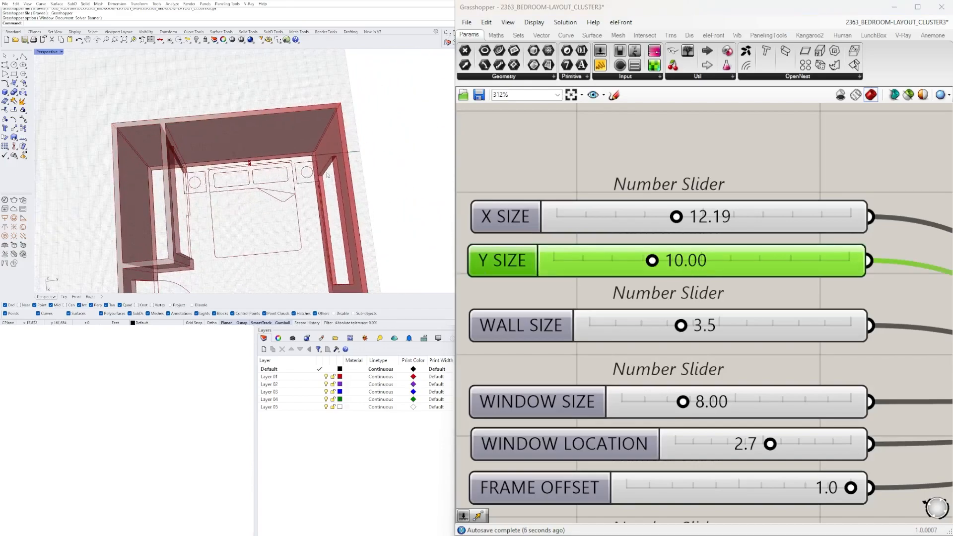
Step: Set the room's Y SIZE to 11 and X SIZE to 12
double_click(667, 262)
key("Return")
right_click_drag(218, 199, 377, 229)
double_click(715, 218)
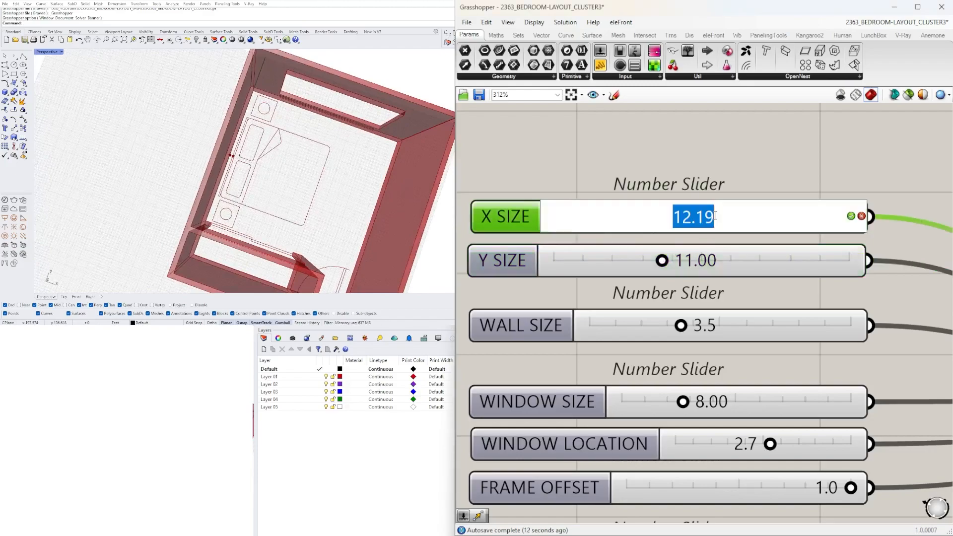
key("Return")
scroll(248, 181, "down", 6)
right_click_drag(251, 193, 340, 469)
Step: Try a WALL SIZE of 4.5 and return it to 3.5
scroll(330, 149, "up", 3)
scroll(248, 188, "down", 4)
scroll(742, 190, "down", 3)
scroll(715, 293, "up", 4)
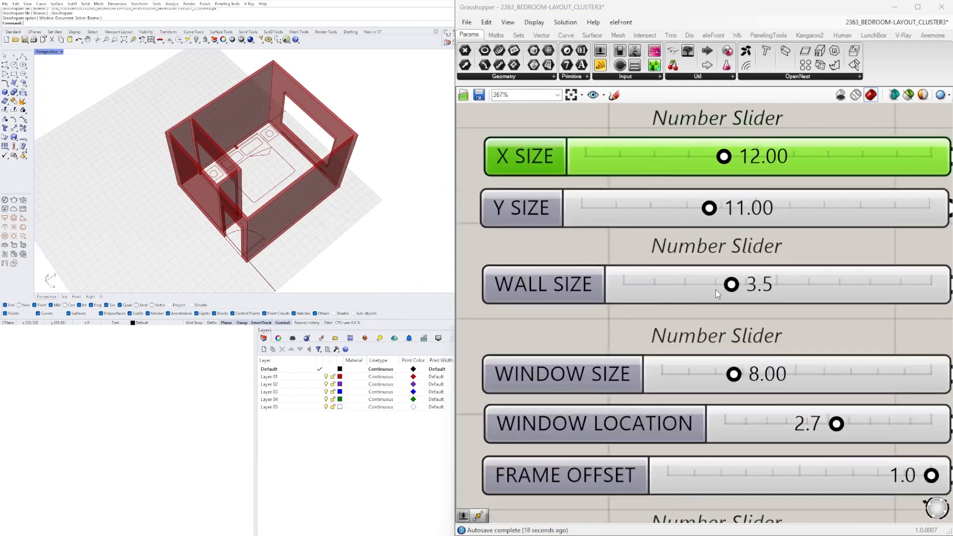
left_click_drag(732, 286, 759, 284)
double_click(765, 284)
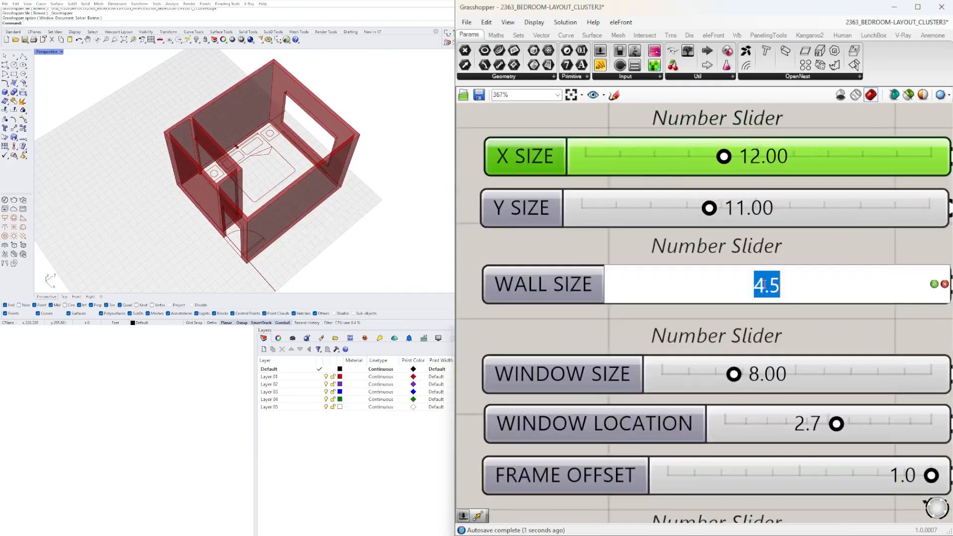
type("3.5")
key("Return")
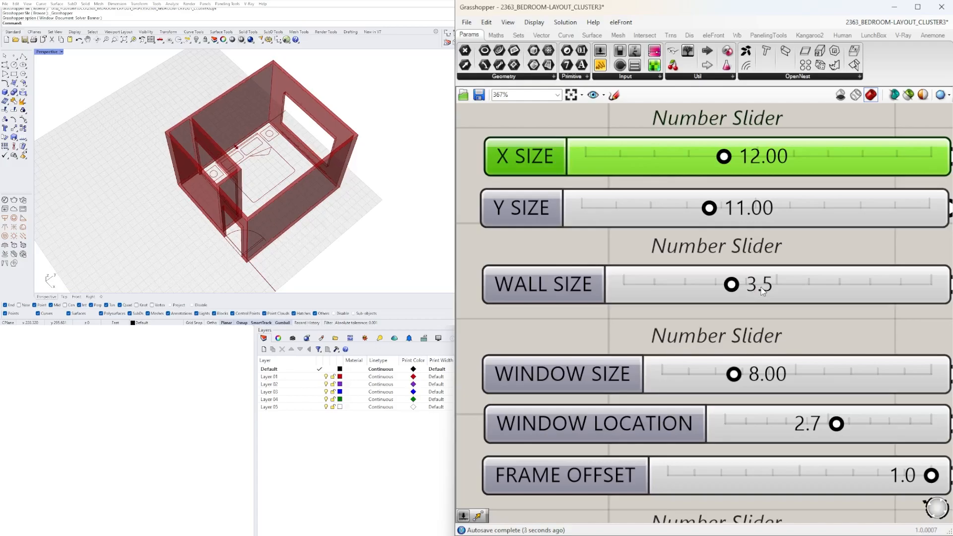
scroll(758, 292, "down", 1)
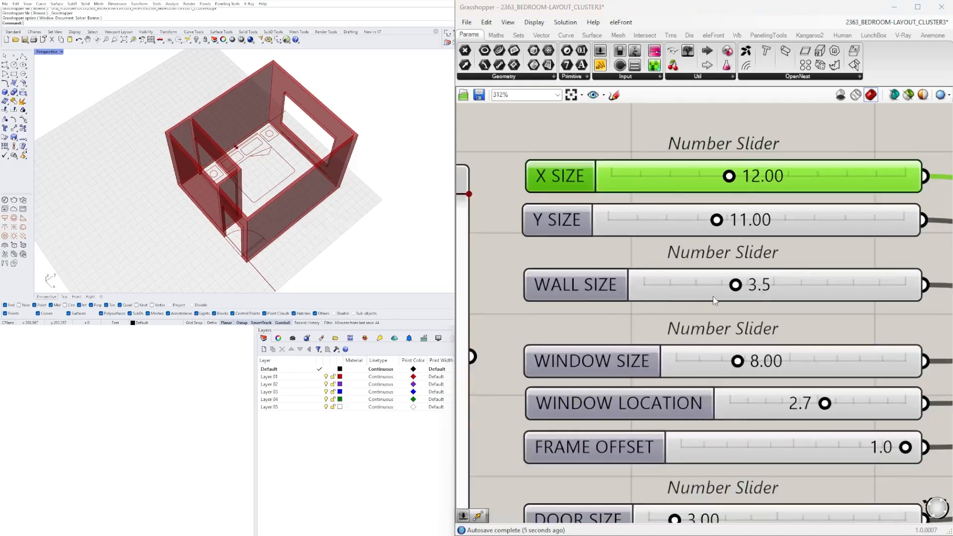
scroll(714, 300, "down", 1)
Step: Set WINDOW SIZE to 8.34, WINDOW LOCATION to 2.2 and FRAME OFFSET to 0.9
scroll(646, 260, "up", 3)
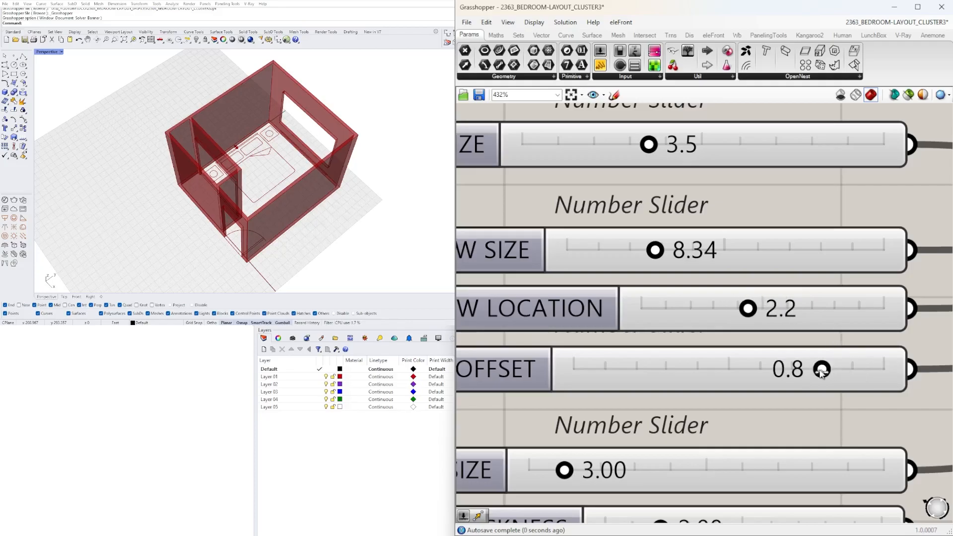
scroll(707, 331, "down", 3)
right_click_drag(712, 400, 833, 268)
Step: Try a DOOR SIZE of 3.92 and return it to 3
scroll(744, 292, "up", 3)
right_click_drag(733, 260, 534, 252)
mouse_move(558, 249)
left_mouse_down()
mouse_move(594, 249)
mouse_move(573, 249)
left_mouse_up()
double_click(577, 250)
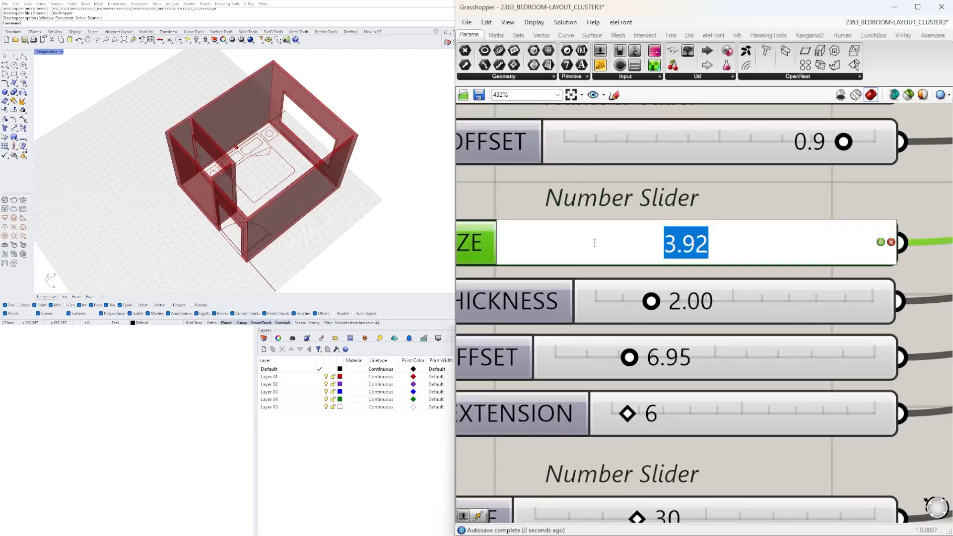
type("3")
key("Return")
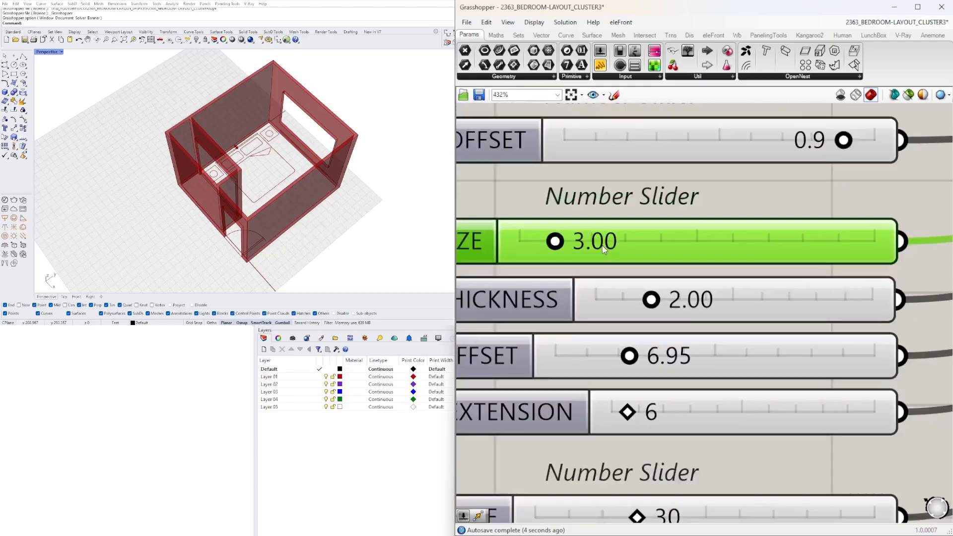
Step: Set the DOOR SIZE slider to 2.5
double_click(603, 245)
type("2.5")
key("Return")
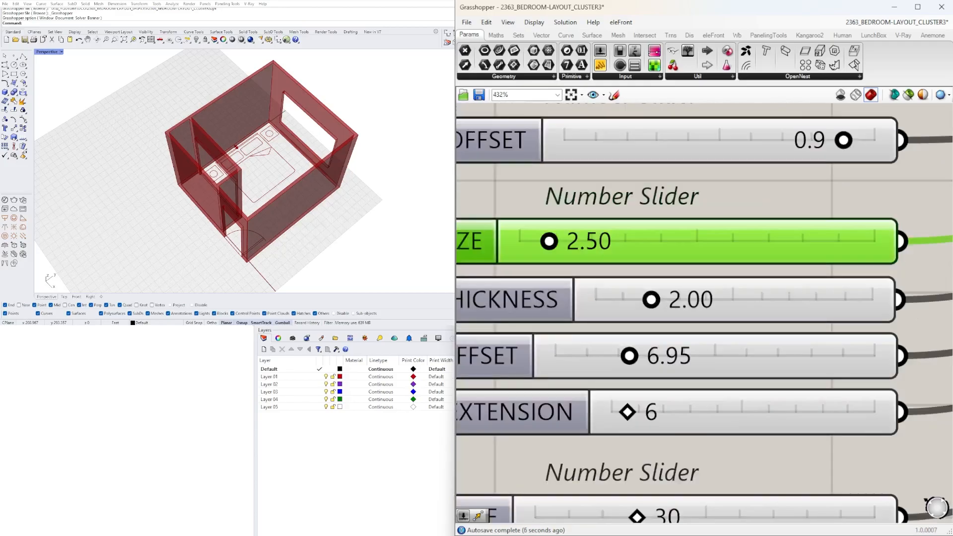
Step: Raise the CLOSET SIZE slider to 75 and inspect the closet walls and opening
scroll(601, 271, "down", 1)
right_click_drag(613, 287, 742, 261)
scroll(768, 292, "down", 3)
right_click_drag(851, 361, 753, 309)
scroll(749, 312, "up", 3)
left_click_drag(628, 353, 773, 353)
right_click_drag(427, 169, 243, 164)
scroll(284, 173, "up", 5)
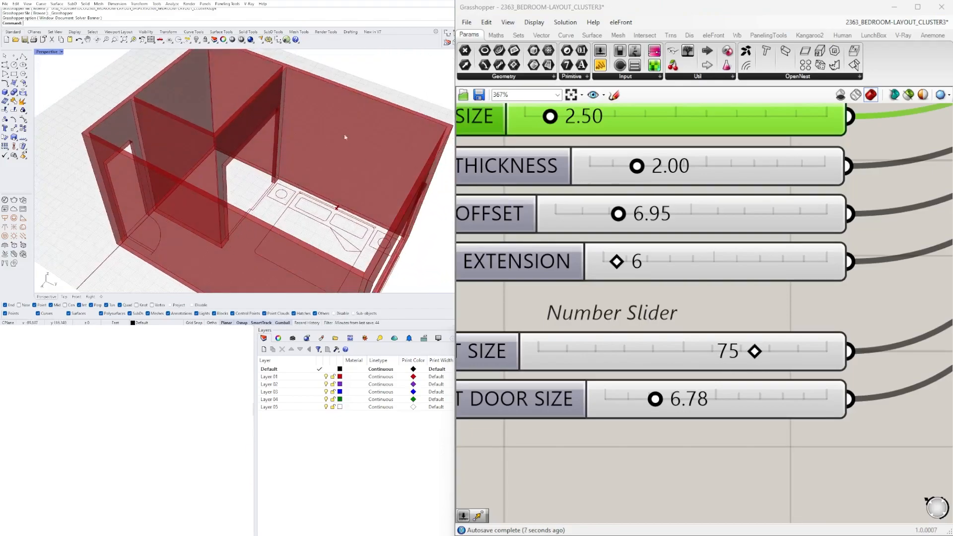
Step: Return CLOSET SIZE to 30 and inspect the closet wall beside the bed
double_click(721, 362)
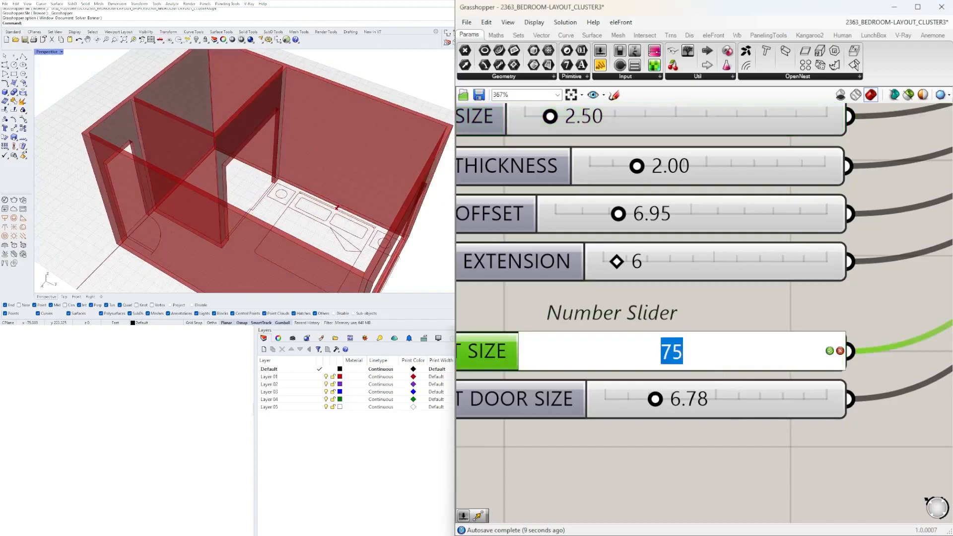
type("30")
key("Return")
right_click_drag(268, 213, 292, 202)
scroll(224, 196, "up", 4)
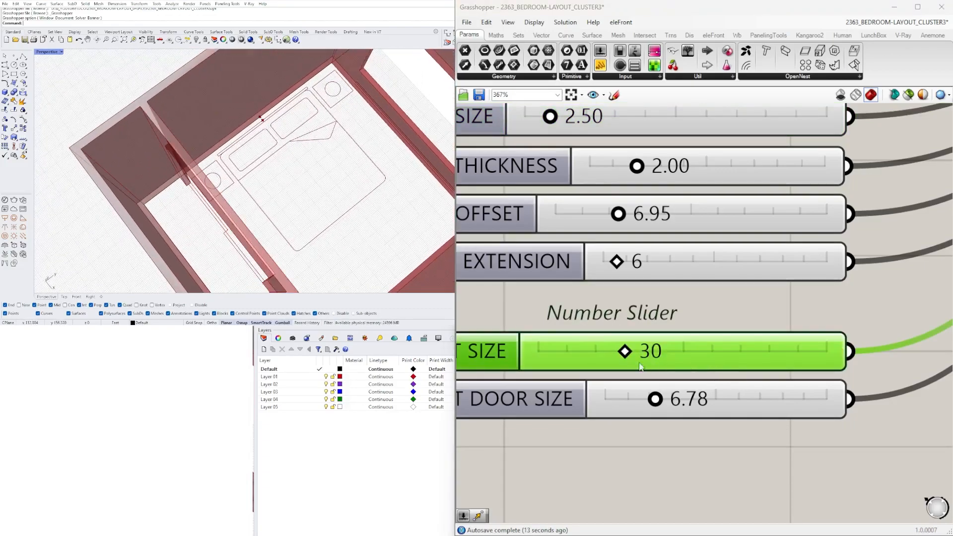
Step: Reduce CLOSET SIZE to 26 and check the clearance between the closet wall and the night stand
double_click(649, 352)
type("26")
key("Return")
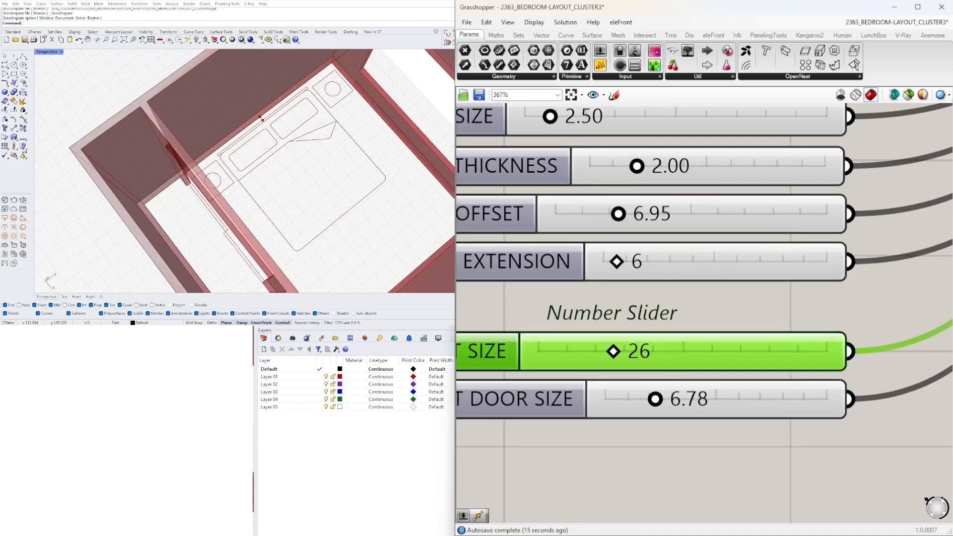
scroll(282, 193, "down", 4)
mouse_move(285, 198)
right_mouse_down()
mouse_move(238, 179)
mouse_move(292, 187)
right_mouse_up()
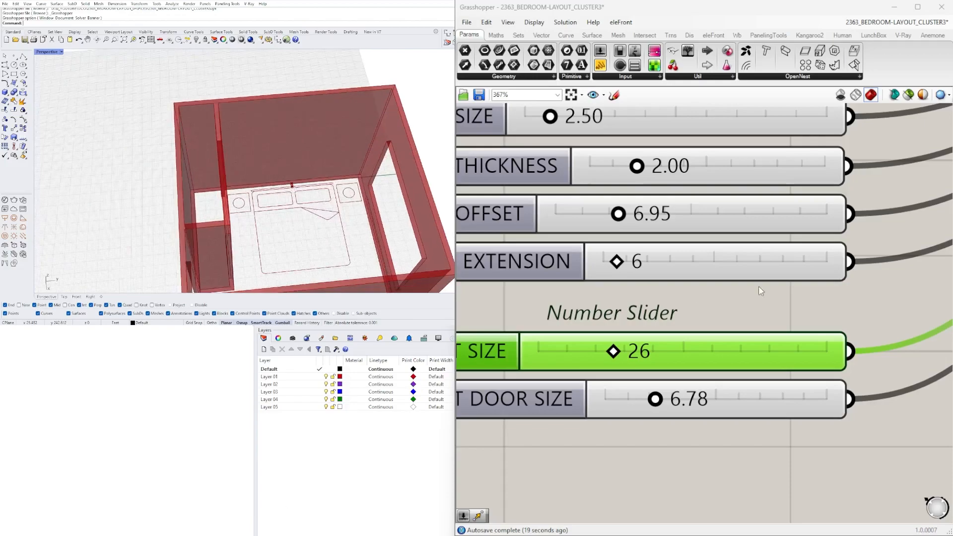
Step: Set the BED OFFSET FROM WALL slider to 2.5
scroll(700, 299, "down", 5)
scroll(702, 202, "up", 2)
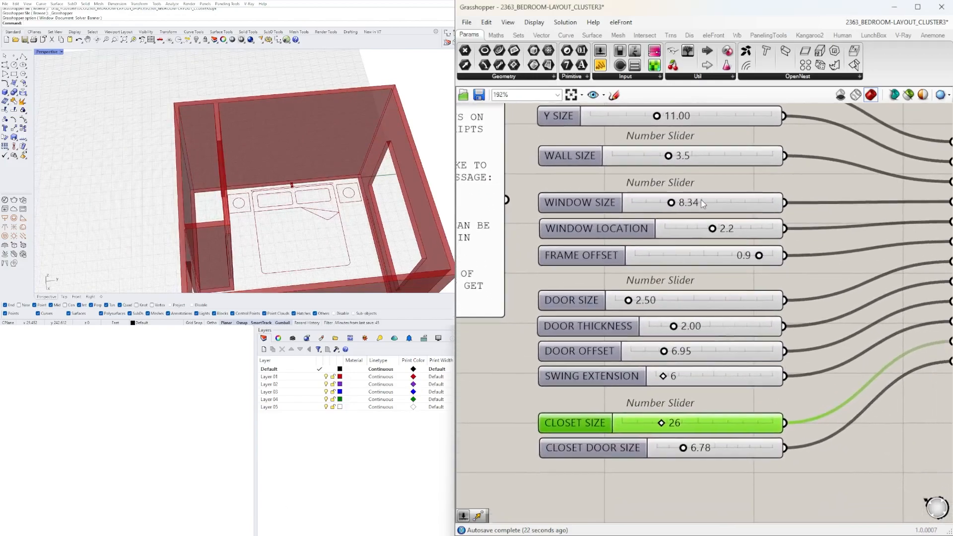
scroll(700, 199, "down", 4)
scroll(595, 296, "up", 4)
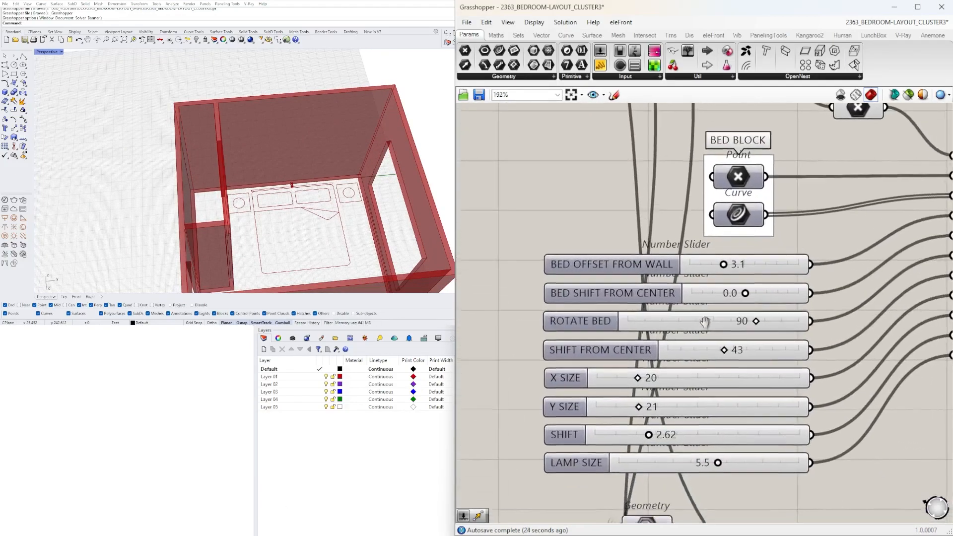
scroll(745, 295, "up", 2)
left_click_drag(730, 243, 705, 245)
Step: Inspect the unioned bedroom walls, openings and bed layout from several angles
right_click_drag(208, 164, 283, 148)
scroll(284, 148, "down", 5)
scroll(284, 146, "up", 5)
scroll(213, 217, "down", 5)
right_click_drag(213, 216, 296, 178)
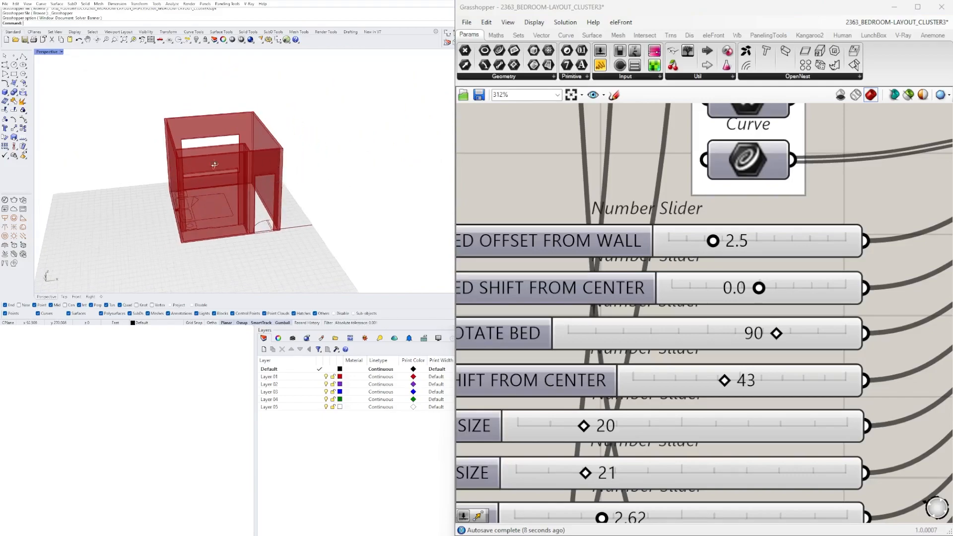
right_click_drag(213, 164, 209, 174)
right_click_drag(151, 197, 136, 166)
right_click_drag(210, 138, 246, 140)
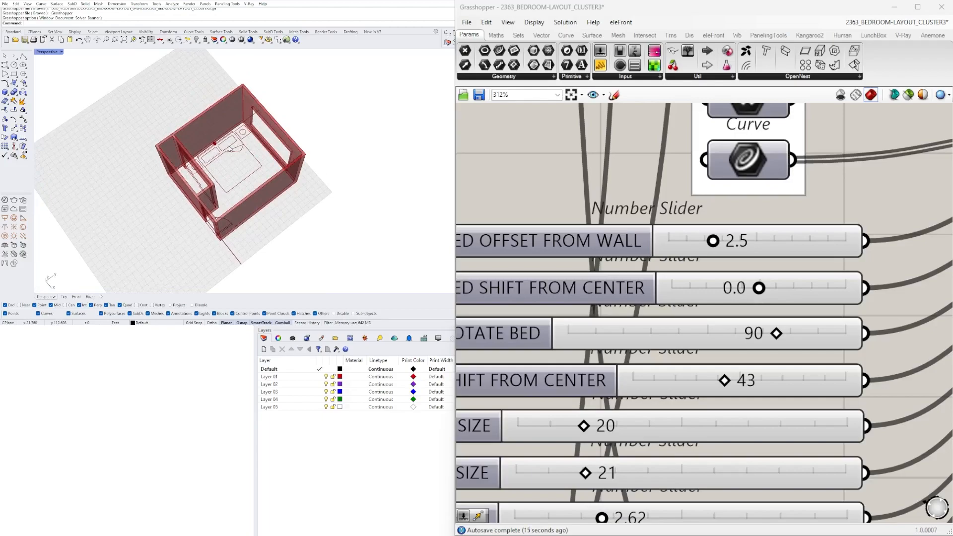
right_click_drag(215, 167, 247, 166)
scroll(249, 188, "up", 3)
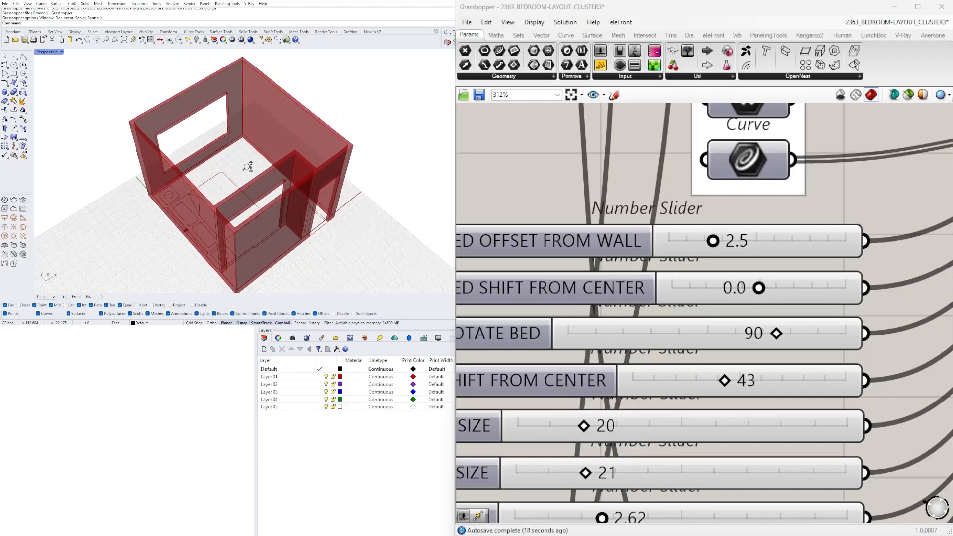
Step: Review the wiring of the header and window wall components through to the Solid Union
scroll(716, 184, "down", 5)
right_click_drag(716, 183, 471, 218)
scroll(665, 189, "down", 5)
right_click_drag(913, 282, 845, 246)
scroll(845, 245, "up", 2)
scroll(843, 242, "up", 1)
scroll(779, 241, "down", 4)
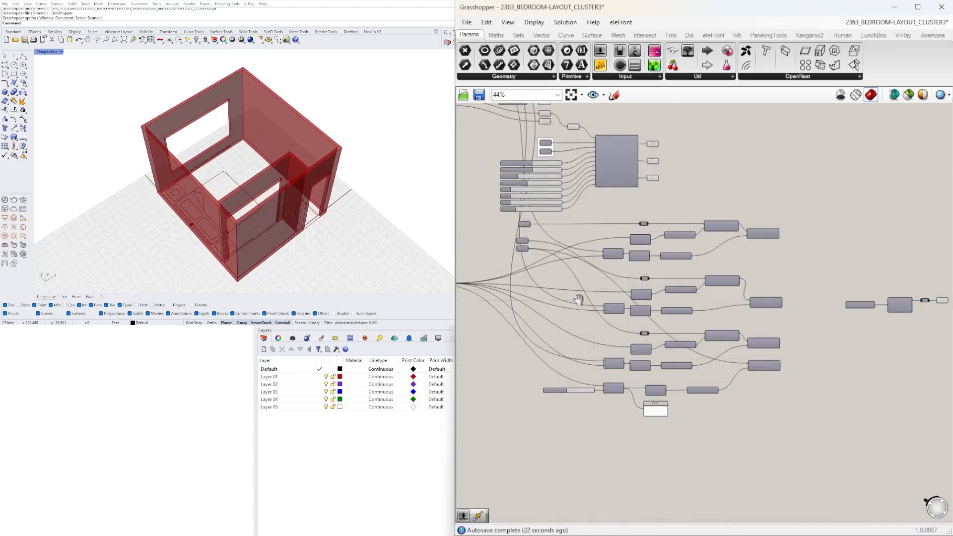
right_click_drag(576, 299, 622, 307)
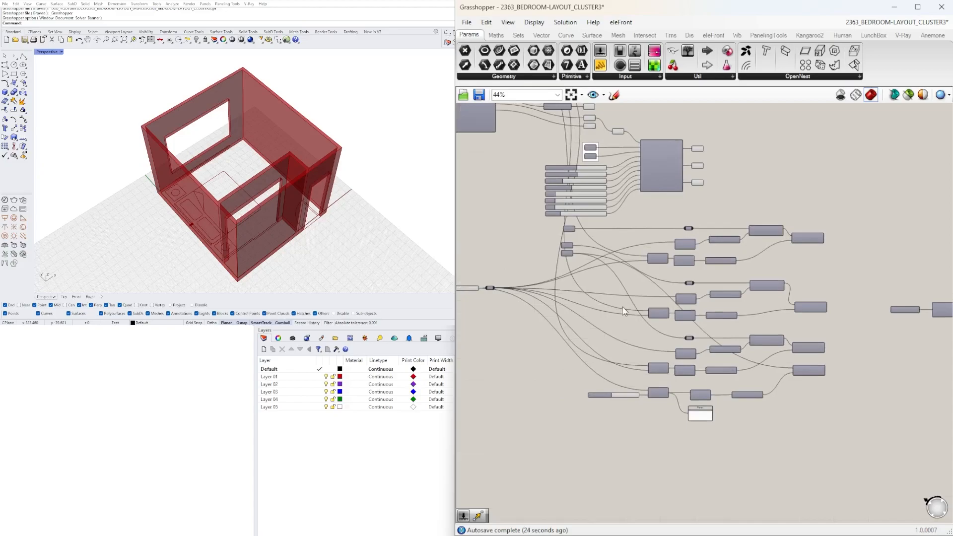
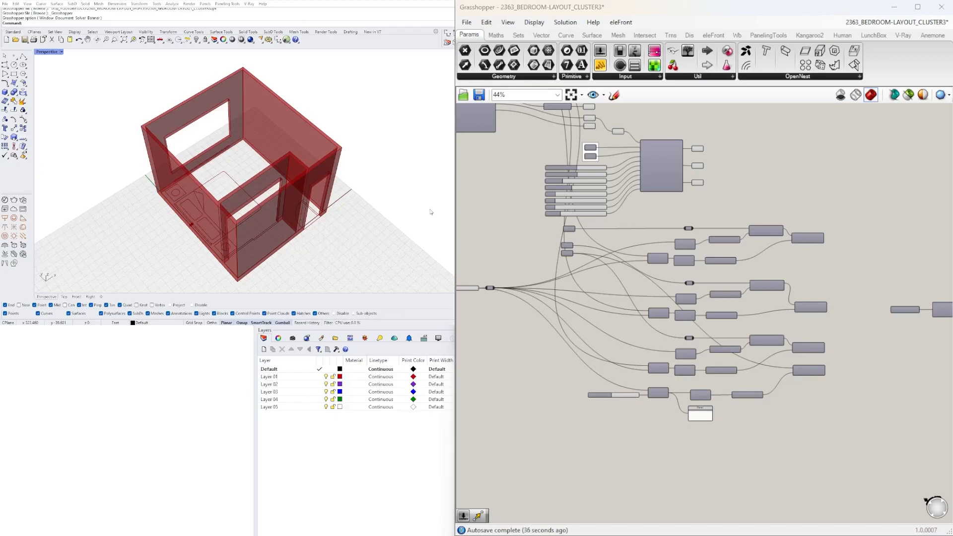
Step: Add a Relay to the output of each of the three Geometry parameters feeding the header components
scroll(568, 241, "up", 8)
left_click_drag(585, 190, 578, 206)
left_click(606, 225)
scroll(606, 225, "down", 9)
scroll(631, 224, "up", 5)
double_click(594, 215)
double_click(593, 238)
double_click(593, 253)
scroll(602, 288, "down", 5)
Step: Move the WINDOW HEIGHT slider beside the DOOR HEAD slider and add a Relay on its output wire
right_click_drag(603, 296, 681, 270)
scroll(693, 397, "up", 4)
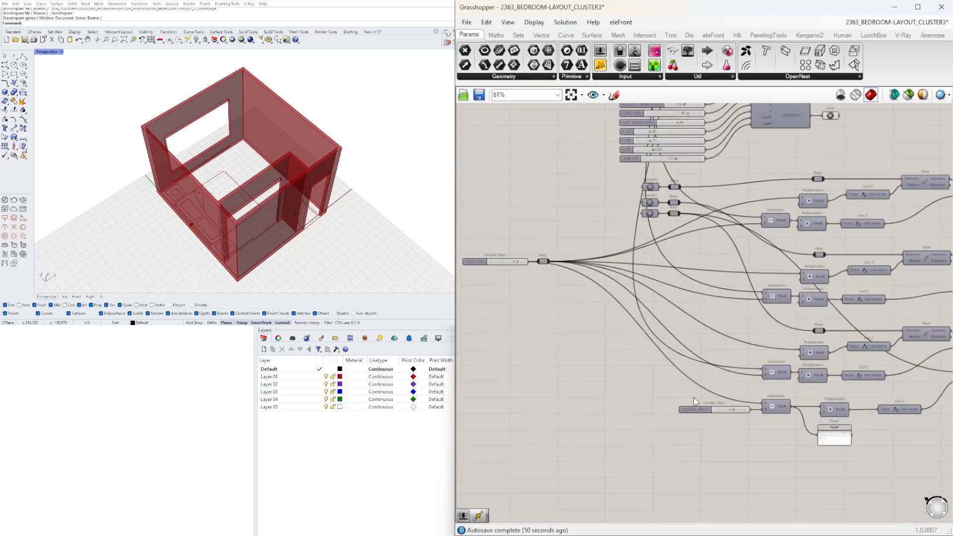
scroll(591, 406, "down", 4)
left_click_drag(690, 411, 546, 299)
scroll(568, 293, "up", 4)
double_click(653, 305)
scroll(660, 305, "down", 4)
right_click_drag(883, 300, 693, 306)
scroll(854, 309, "up", 3)
right_click_drag(853, 309, 779, 304)
left_click(852, 302)
scroll(838, 337, "down", 6)
left_click_drag(823, 465, 546, 258)
middle_click(812, 323)
left_click(794, 231)
left_click_drag(846, 353, 698, 288)
scroll(535, 122, "up", 5)
scroll(511, 185, "down", 4)
key("ctrl+z")
Step: Select the WALL HEIGHT slider and EXTRUDE cluster with its Geometry outputs, and move them down beside the height sliders
scroll(554, 180, "up", 4)
right_click_drag(554, 179, 866, 251)
left_click(551, 248)
left_click_drag(906, 220, 780, 265, "shift")
right_click_drag(780, 266, 670, 182)
scroll(670, 182, "down", 5)
left_click_drag(669, 177, 668, 360)
Step: Place the WALL HEIGHT slider above the DOOR HEAD slider and add a Relay on its output wire
scroll(590, 361, "up", 3)
scroll(756, 336, "up", 4)
left_click_drag(849, 351, 580, 270)
scroll(780, 270, "down", 2)
double_click(620, 358)
right_click_drag(600, 365, 698, 354)
left_click_drag(739, 328, 596, 258)
left_click(636, 366)
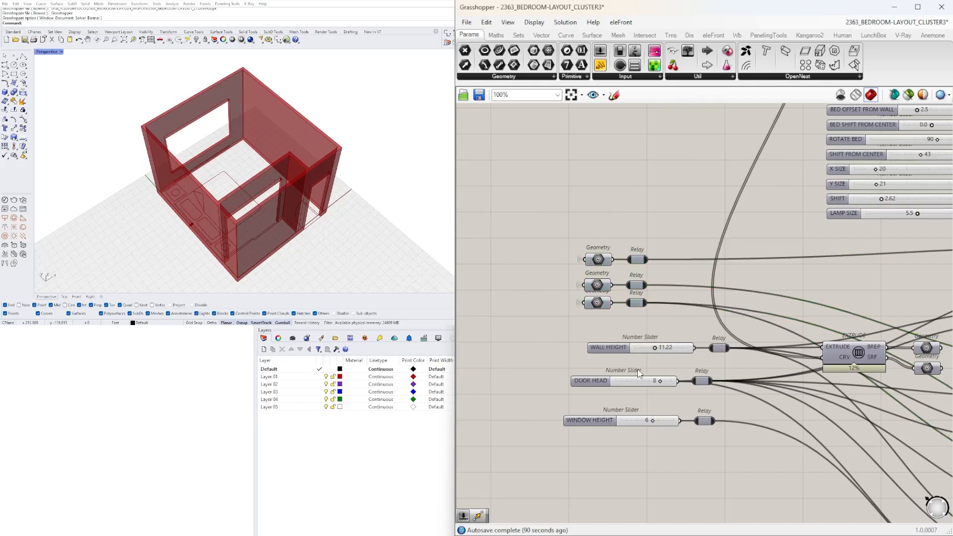
Step: Shift the components at the output end of the definition and delete the unneeded component beside them
scroll(635, 366, "down", 3)
right_click_drag(753, 401, 585, 361)
right_click_drag(784, 367, 578, 345)
scroll(818, 345, "down", 1)
scroll(849, 363, "down", 3)
scroll(537, 338, "up", 5)
left_click_drag(556, 397, 514, 322)
right_click_drag(516, 335, 571, 348)
left_click_drag(571, 349, 491, 349)
left_click(536, 370)
left_click(628, 368)
key("Delete")
Step: Place the Panel below the final Geometry parameter, add a Relay on its input wire and resize the Panel
scroll(646, 303, "down", 2)
scroll(692, 356, "up", 3)
left_click_drag(619, 419, 586, 313)
left_click(603, 434)
right_click_drag(604, 434, 741, 458)
scroll(878, 399, "down", 5)
right_click_drag(878, 399, 578, 339)
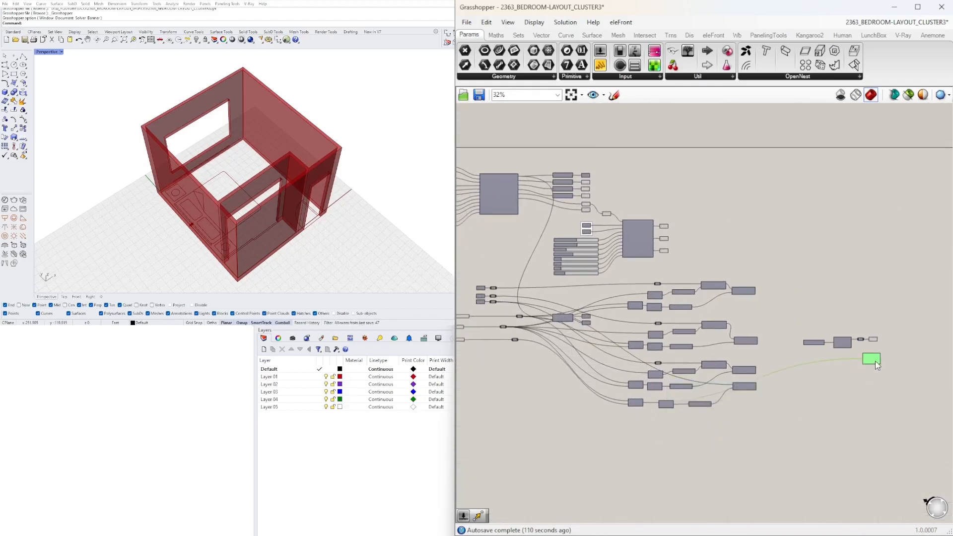
left_click_drag(874, 365, 877, 358)
scroll(872, 355, "up", 5)
double_click(831, 355)
left_click_drag(883, 398, 813, 346)
left_click(898, 368)
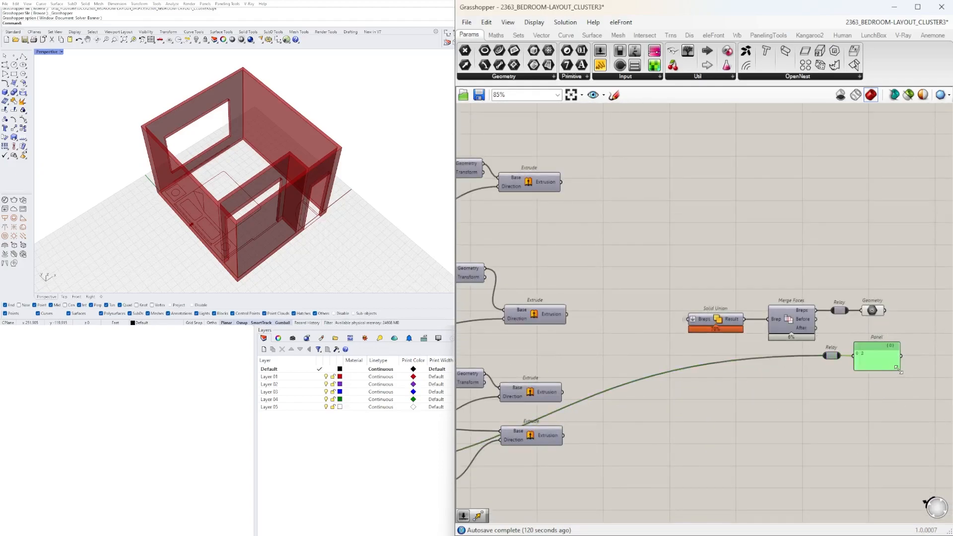
Step: Select the wall, header and union components between the input and output Relays and combine them into a cluster
scroll(922, 332, "down", 5)
left_click_drag(895, 399, 524, 265)
middle_click(527, 263)
left_click(546, 219)
Step: Move the output Geometry parameter and Panel close beside the new cluster's outputs
right_click_drag(859, 382, 729, 397)
left_click_drag(797, 377, 494, 341)
scroll(766, 342, "up", 3)
right_click_drag(492, 353, 688, 428)
scroll(689, 427, "up", 7)
left_click_drag(697, 354, 687, 337)
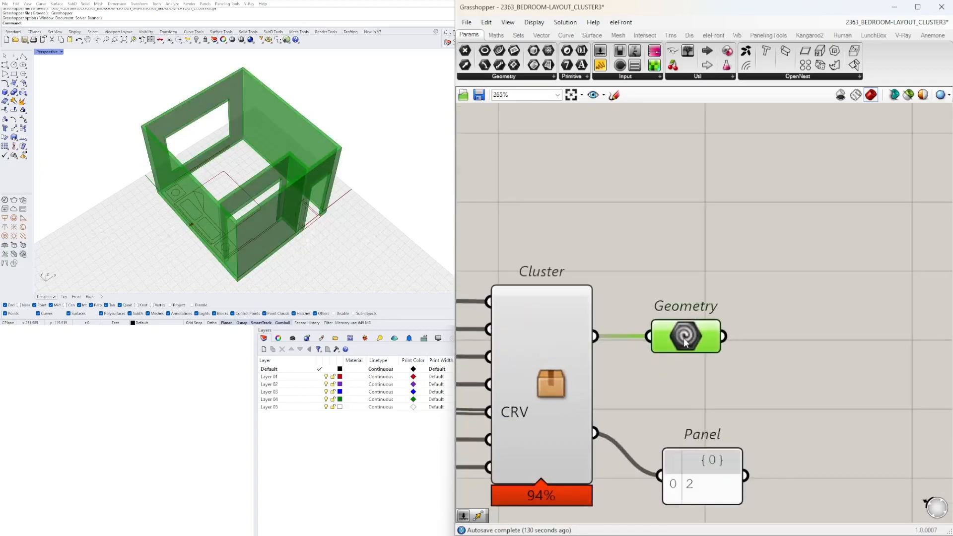
left_click_drag(689, 479, 678, 440)
Step: Open the new cluster, move the door head input and its Relay above the other inputs, and save and close it
scroll(678, 441, "down", 6)
right_click_drag(641, 459, 792, 441)
double_click(800, 404)
scroll(546, 319, "up", 6)
right_click_drag(547, 319, 722, 382)
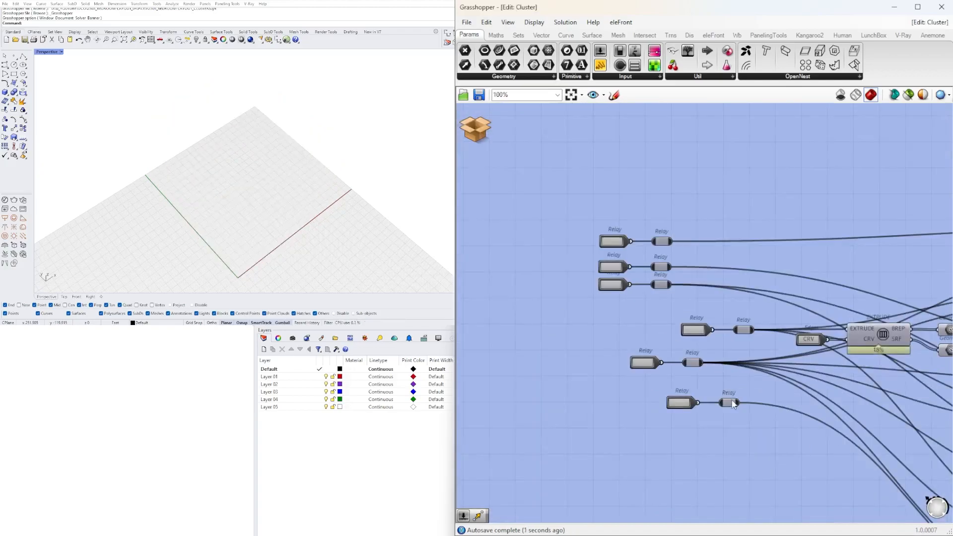
scroll(682, 334, "up", 2)
left_click_drag(714, 399, 635, 355)
left_click_drag(693, 383, 691, 176)
left_click(475, 129)
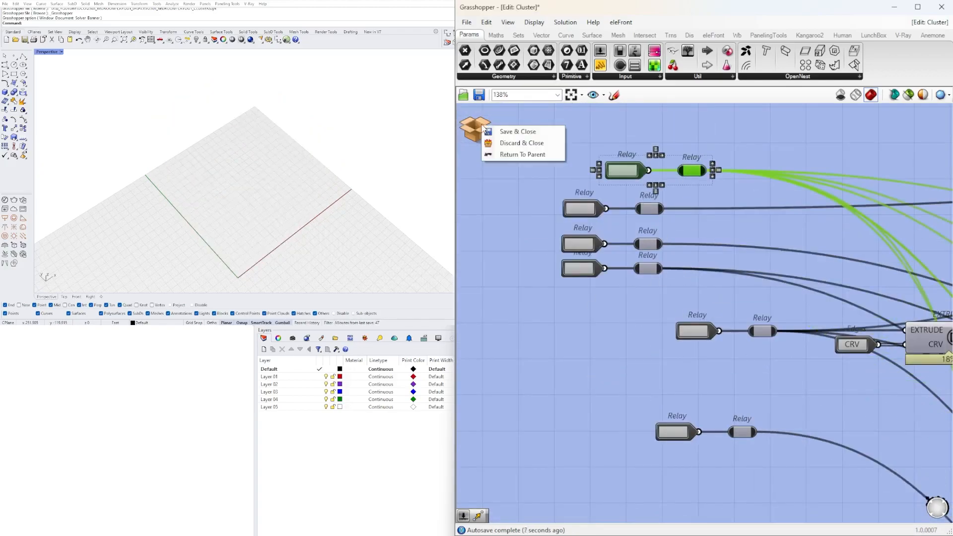
left_click(516, 132)
Step: Reopen the cluster, reorder its inputs so that CRV comes first, and save and close it
left_click(755, 332)
scroll(787, 394, "up", 3)
right_click_drag(787, 395, 755, 353)
double_click(770, 345)
double_click(783, 383)
scroll(672, 353, "up", 5)
right_click_drag(792, 403, 728, 422)
left_click_drag(728, 422, 721, 423)
left_click_drag(789, 404, 565, 250)
left_click(475, 129)
left_click(516, 133)
left_click(691, 190)
Step: Align the bed Point parameter with the layout's point output and shift the bed cluster with its inputs farther from the layout cluster
scroll(784, 368, "down", 6)
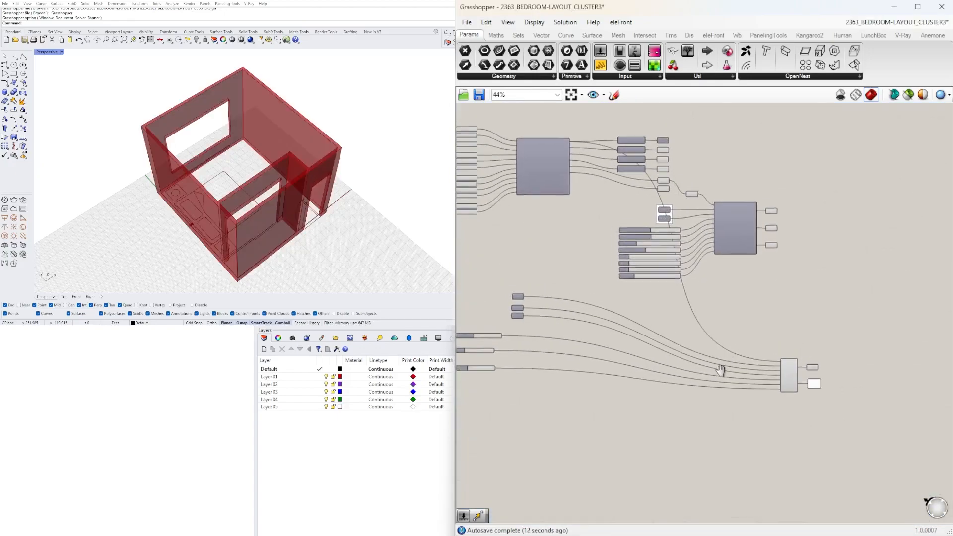
right_click_drag(717, 364, 812, 389)
scroll(815, 246, "up", 3)
left_click(766, 193)
left_click_drag(903, 331, 839, 214)
left_click_drag(832, 228, 823, 250)
left_click(823, 182)
left_click(827, 243)
left_click(894, 315)
scroll(900, 303, "up", 3)
left_click_drag(900, 335, 792, 145)
left_click(800, 143)
scroll(800, 164, "down", 3)
right_click_drag(821, 256, 868, 319)
left_click_drag(901, 394, 556, 226)
Step: Move the new cluster with its output Geometry and Panel closer to its input parameters
scroll(783, 241, "down", 3)
left_click_drag(860, 460, 656, 340)
scroll(773, 219, "up", 2)
right_click_drag(793, 298, 794, 324)
left_click_drag(889, 404, 729, 238)
scroll(708, 239, "up", 2)
Step: Select the WALL HEIGHT, DOOR HEAD and WINDOW HEIGHT sliders and align their left edges
right_click_drag(660, 367, 807, 316)
left_click_drag(809, 469, 688, 382)
right_click_drag(646, 397, 772, 325)
scroll(689, 380, "up", 1)
left_click_drag(660, 410, 562, 344)
right_click_drag(615, 432, 662, 321)
left_click_drag(682, 445, 625, 396)
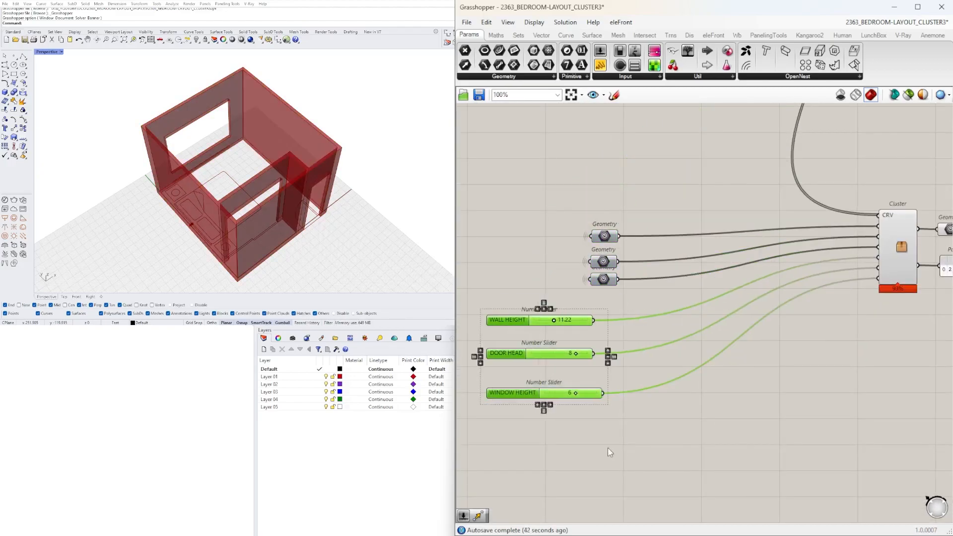
Step: Stack the three height sliders tightly above one another and shift them as a block
scroll(523, 391, "up", 2)
left_click_drag(533, 399, 532, 364)
left_click_drag(520, 315, 521, 312)
scroll(695, 348, "down", 4)
left_click_drag(665, 408, 602, 350)
scroll(602, 350, "down", 1)
scroll(646, 380, "up", 1)
left_click_drag(667, 385, 833, 236)
right_click_drag(806, 327, 814, 246)
left_click_drag(687, 358, 635, 402)
scroll(640, 403, "up", 3)
left_click(612, 395)
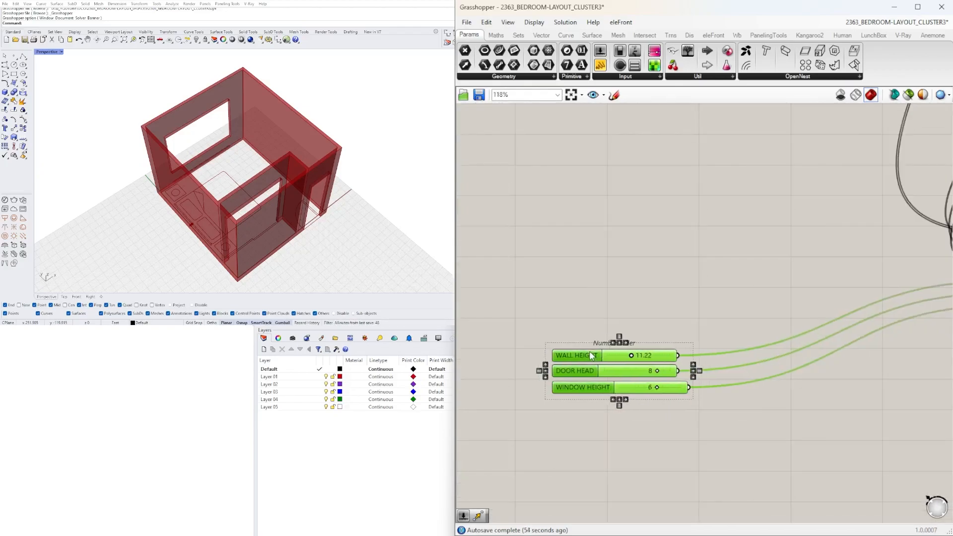
Step: Match the widths of the three height sliders and place them beside the new cluster's inputs
scroll(687, 387, "up", 13)
scroll(576, 224, "down", 12)
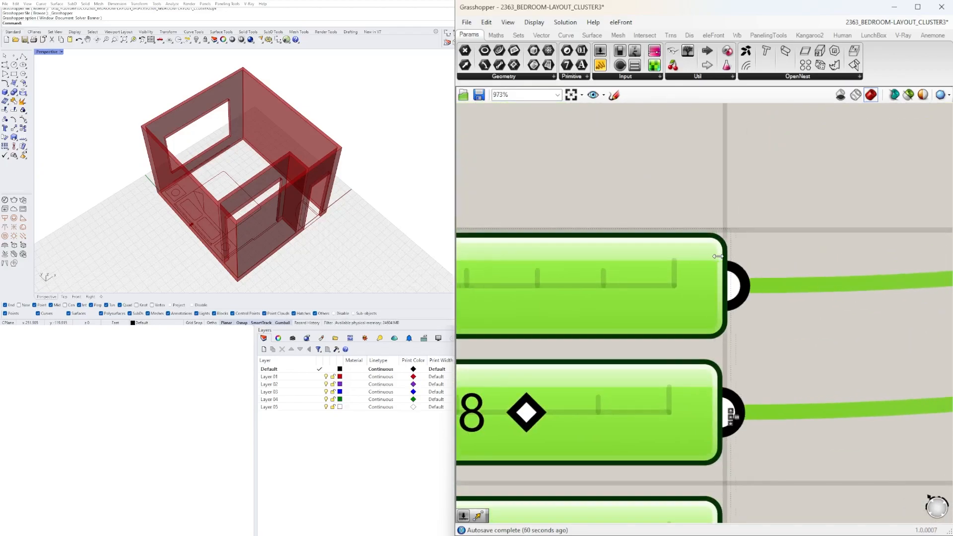
left_click_drag(652, 312, 735, 276)
left_click(837, 367)
scroll(838, 366, "down", 4)
right_click_drag(838, 366, 569, 444)
left_click_drag(805, 373, 735, 323)
left_click_drag(845, 370, 582, 188)
Step: Move the three header Geometry parameters toward the BEDROOM LAYOUT V1 cluster and stack them evenly
scroll(582, 197, "up", 4)
left_click_drag(598, 257, 619, 210)
left_click(629, 171)
right_click_drag(570, 347, 704, 169)
left_click_drag(655, 140, 697, 285)
right_click_drag(695, 189, 707, 290)
left_click_drag(688, 309, 748, 243)
scroll(751, 245, "up", 4)
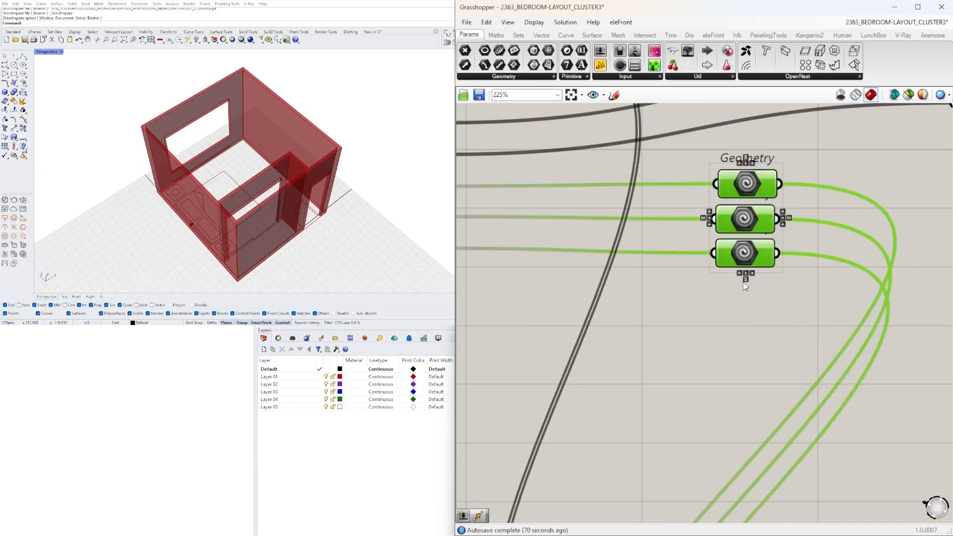
Step: Place the stacked Geometry parameters beside the DOOR HDR., CLOSET HDR. and WINDOW HDR. outputs of the layout cluster
left_click(737, 313)
scroll(727, 330, "down", 4)
right_click_drag(729, 345, 646, 348)
left_click_drag(676, 330, 637, 272)
left_click_drag(648, 283, 604, 281)
Step: Select the new cluster with its sliders and outputs and move the set up toward the header Geometry parameters
scroll(601, 360, "down", 2)
right_click_drag(601, 360, 555, 315)
left_click_drag(645, 474, 538, 419)
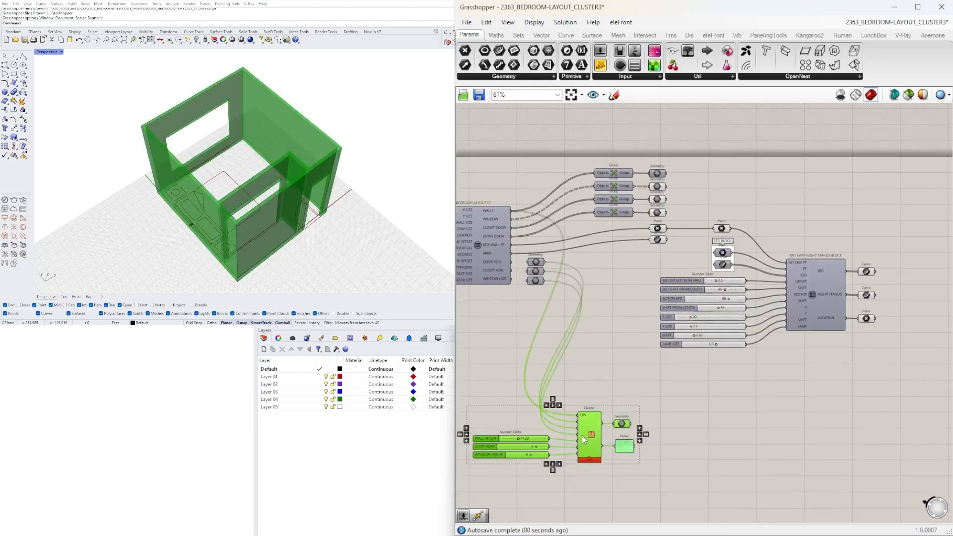
left_click_drag(584, 441, 593, 379)
Step: Move the bed cluster with its sliders and parameters farther away to make room for the wall cluster
left_click_drag(868, 392, 723, 232)
left_click_drag(804, 282, 884, 283)
left_click(774, 370)
Step: Move the wall cluster, its height sliders and outputs directly beside the header Geometry parameters
right_click_drag(762, 335, 820, 331)
left_click_drag(715, 419, 595, 347)
scroll(690, 350, "up", 2)
left_click_drag(660, 367, 713, 273)
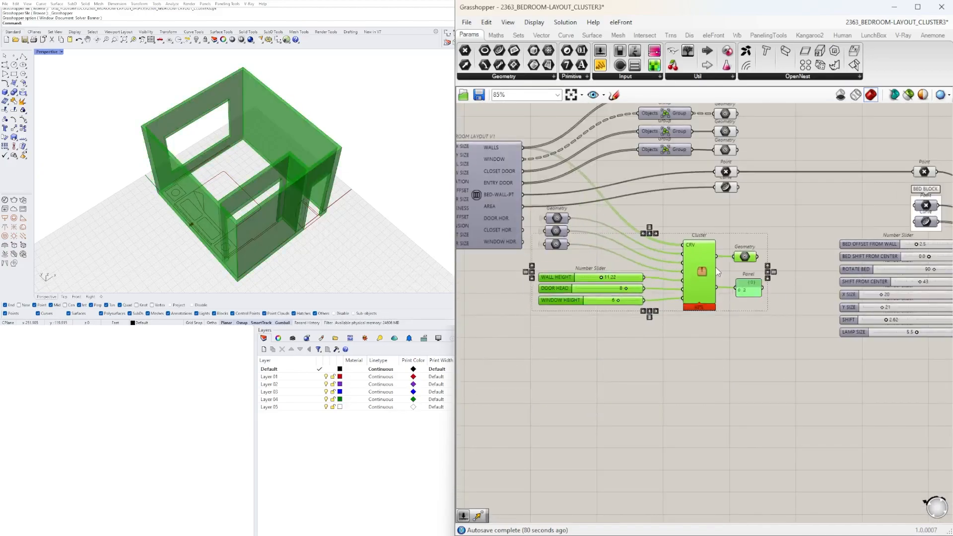
Step: Shift the three height sliders farther from the wall cluster's inputs
scroll(664, 253, "up", 3)
left_click_drag(776, 382, 706, 263)
right_click_drag(572, 378, 678, 385)
left_click_drag(679, 385, 528, 291)
left_click_drag(571, 322, 473, 321)
right_click_drag(727, 365, 748, 368)
left_click(807, 287)
Step: Rename the wall cluster's CRV input as WALL and its three header inputs as HDR
right_click_drag(491, 119, 564, 225)
left_click(563, 225)
right_click_drag(844, 384, 803, 299)
right_click(808, 296)
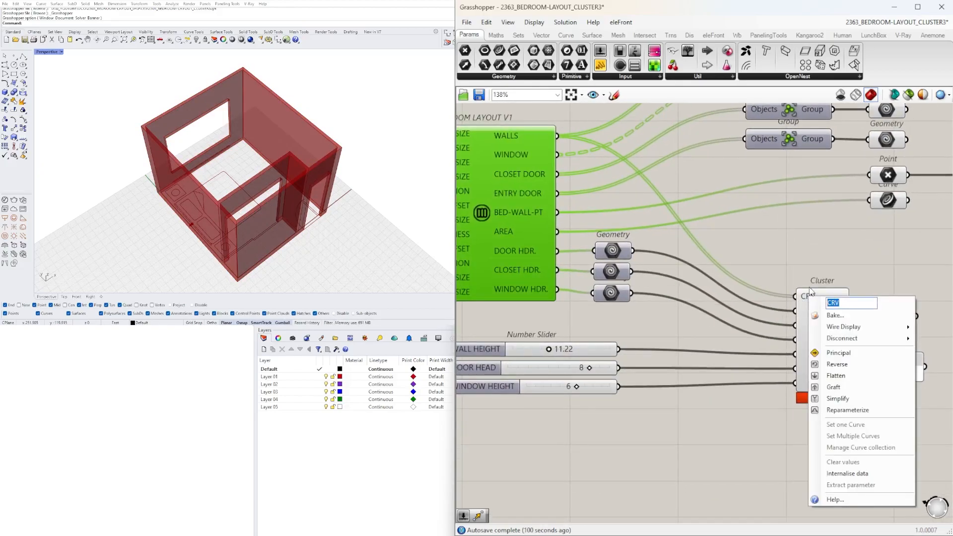
type("WALL")
key("Return")
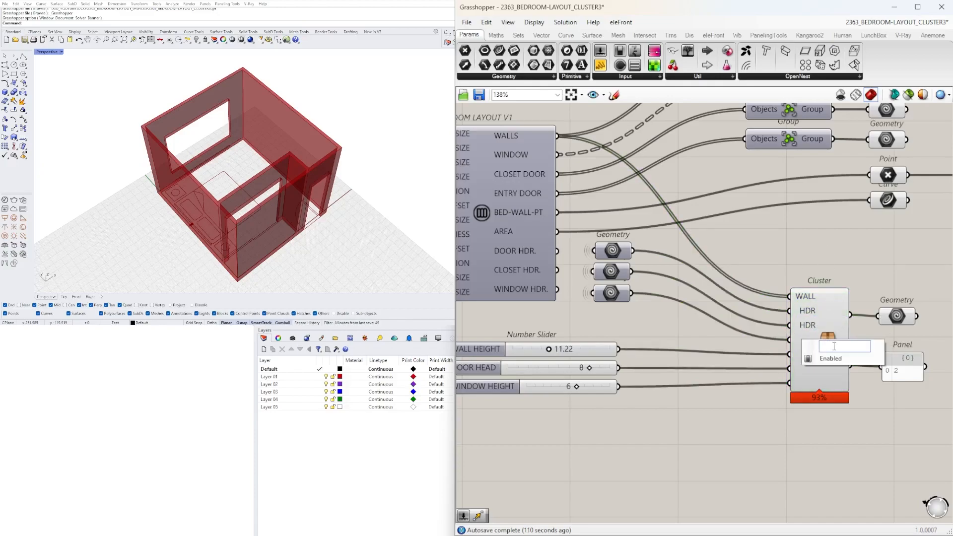
Step: Rename the cluster input fed by the wall height slider as WALL HEIGHT
right_click_drag(772, 231, 829, 216)
right_click(859, 339)
right_click(520, 330)
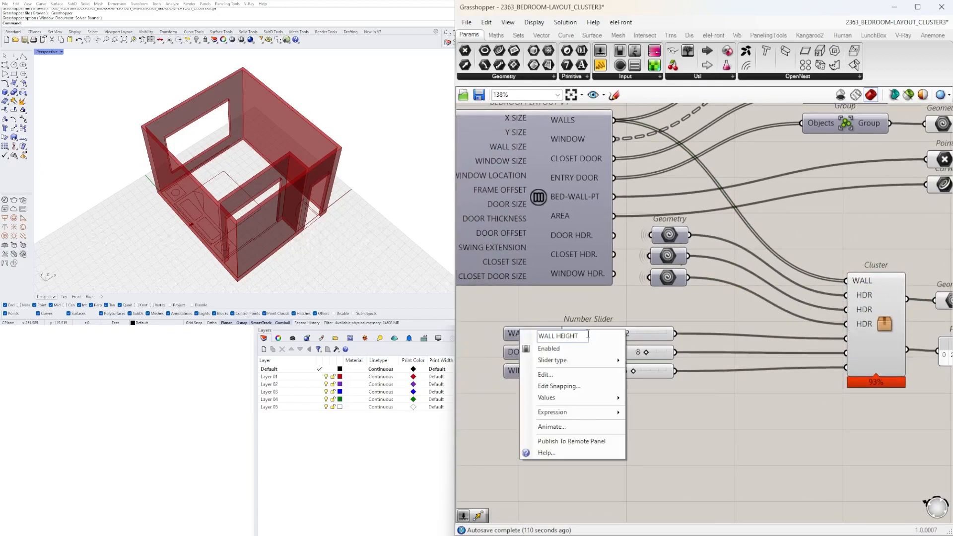
right_click(858, 338)
type("WALL HEIGHT")
Step: Rename the cluster input fed by the door head slider as DOOR HEAD
left_click(534, 352)
right_click(535, 351)
right_click(539, 355)
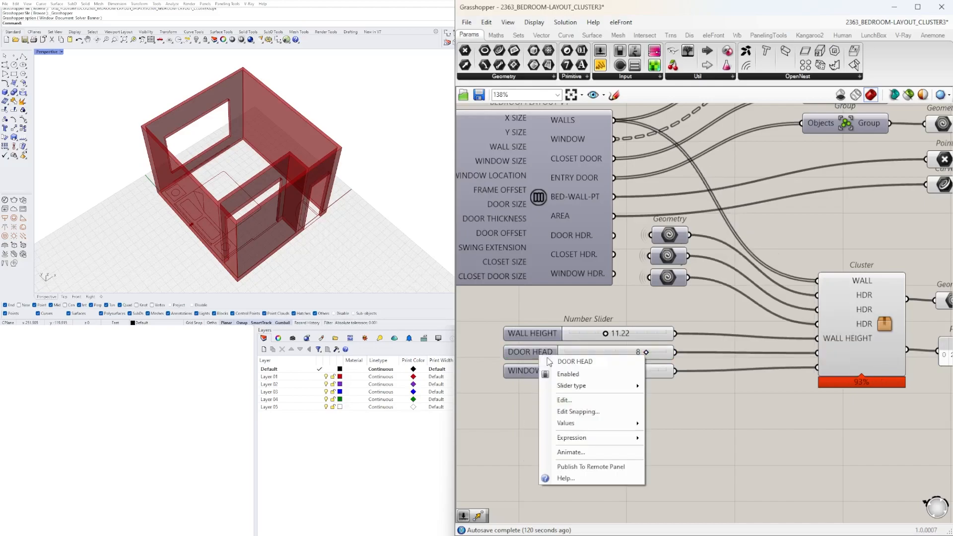
right_click(825, 348)
type("DOOR HEAD")
Step: Rename the cluster input fed by the window height slider as WINDOW HEIGHT
right_click(551, 372)
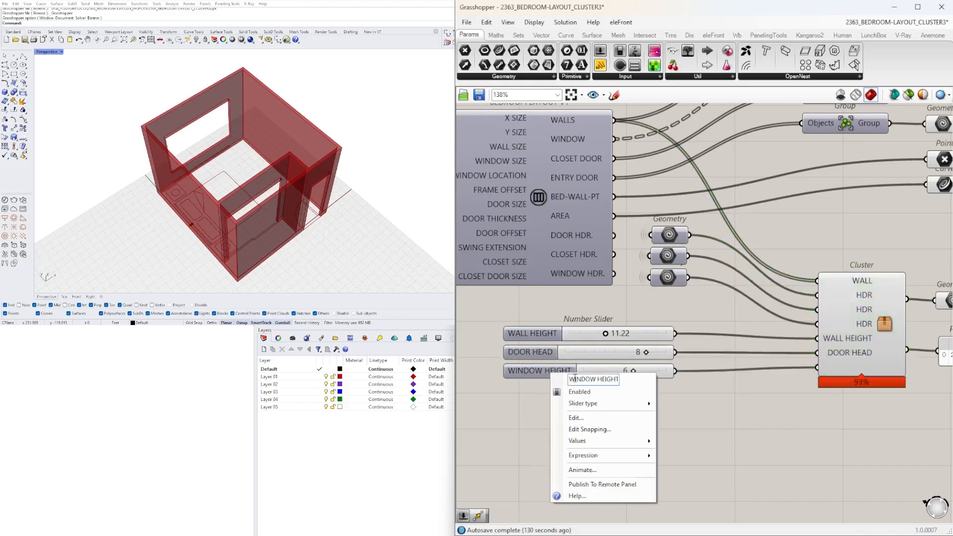
right_click(822, 367)
type("WINDOW HEIGHT")
Step: Shift the geometry and panel outputs farther from the wall cluster
right_click_drag(893, 407, 626, 417)
scroll(694, 313, "up", 5)
left_click_drag(766, 439, 663, 265)
left_click_drag(697, 287, 796, 286)
left_click(722, 211)
Step: Rename the wall cluster's geometry output as MODEL and its panel output as SILL HT
scroll(667, 287, "down", 3)
type("MODEL")
key("Return")
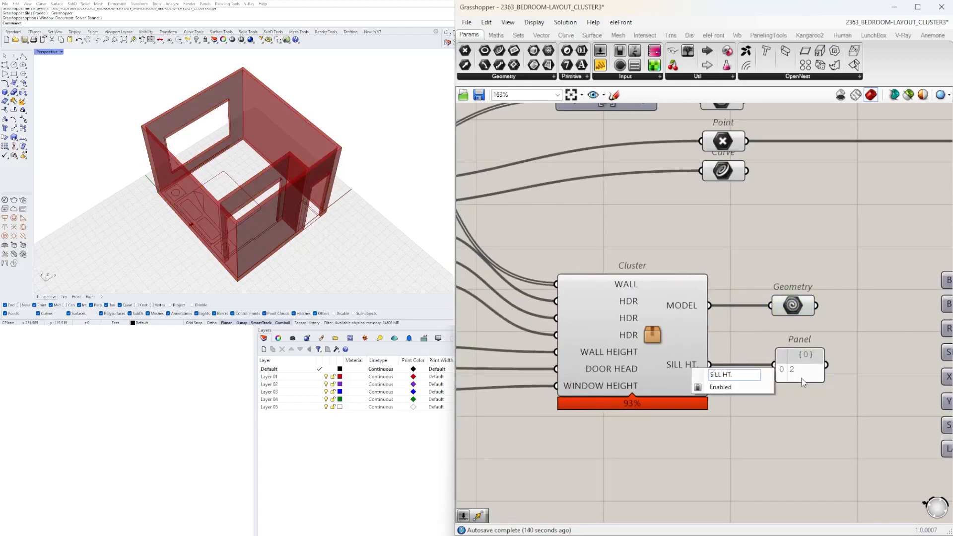
left_click(767, 265)
Step: Set the wire display of the wall cluster's WALL input to hidden
scroll(766, 255, "down", 7)
scroll(793, 380, "up", 2)
left_click(683, 270)
scroll(680, 266, "up", 3)
right_click(678, 270)
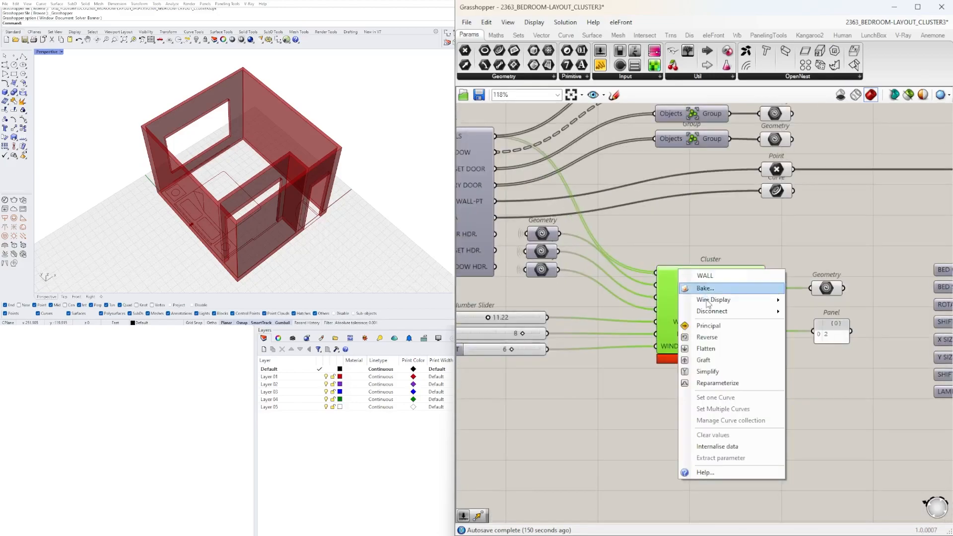
left_click(809, 325)
left_click(794, 397)
Step: Move the wall cluster with its sliders, geometry inputs and outputs beneath the BEDROOM LAYOUT V1 cluster
scroll(804, 348, "down", 3)
scroll(774, 387, "up", 3)
left_click_drag(657, 293, 868, 412)
left_click_drag(734, 350, 697, 318)
left_click_drag(650, 409, 599, 336)
scroll(597, 339, "up", 2)
scroll(676, 437, "down", 5)
left_click_drag(851, 415, 652, 259)
left_click_drag(788, 312, 641, 368)
right_click_drag(641, 411, 753, 404)
Step: Bring the wall cluster's geometry and panel outputs closer to it, and nudge the cluster slightly downward
scroll(672, 341, "up", 7)
left_click_drag(665, 474, 637, 297)
scroll(749, 265, "down", 2)
right_click_drag(774, 397, 553, 383)
left_click_drag(794, 370, 714, 244)
left_click_drag(745, 276, 704, 276)
left_click(707, 295)
scroll(709, 322, "down", 4)
left_click_drag(717, 363, 541, 268)
left_click_drag(620, 297, 617, 309)
left_click(747, 310)
Step: Move the layout cluster's groups, geometry, point and curve outputs closer to that cluster
right_click_drag(912, 214, 751, 280)
left_click_drag(790, 293, 648, 200)
scroll(662, 194, "up", 5)
left_click_drag(711, 200, 607, 270)
scroll(705, 419, "up", 5)
left_click_drag(740, 409, 593, 345)
scroll(716, 343, "down", 3)
left_click(640, 387)
Step: Move the bed block cluster with its sliders and inputs closer to the bedroom clusters
scroll(640, 377, "down", 7)
scroll(867, 451, "down", 3)
left_click_drag(932, 437, 727, 298)
left_click_drag(883, 359, 769, 387)
left_click(650, 315)
Step: Name the wall cluster PARAMETRIC BEDROOM MODULE with a custom icon and turn off its preview
scroll(561, 318, "up", 5)
right_click_drag(561, 318, 774, 308)
right_click_drag(834, 347, 794, 236)
scroll(645, 392, "up", 2)
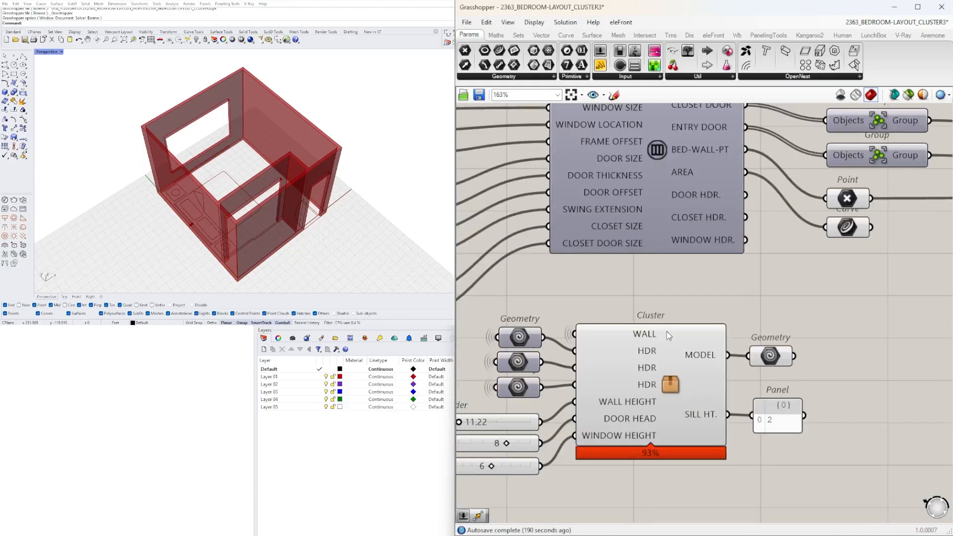
right_click_drag(715, 318, 800, 320)
scroll(800, 320, "down", 3)
left_click(770, 332)
middle_click(761, 315)
left_click(804, 298)
Step: Put the geometry output fed by MODEL in a group of its own labelled WALLS
left_click_drag(850, 321, 839, 373)
scroll(839, 348, "up", 4)
right_click_drag(839, 349, 740, 349)
scroll(742, 351, "down", 2)
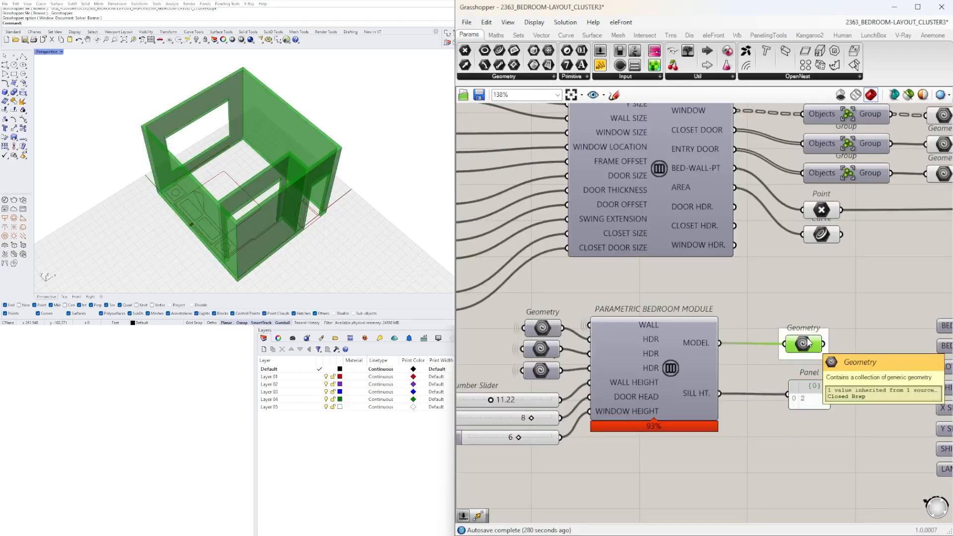
right_click(807, 318)
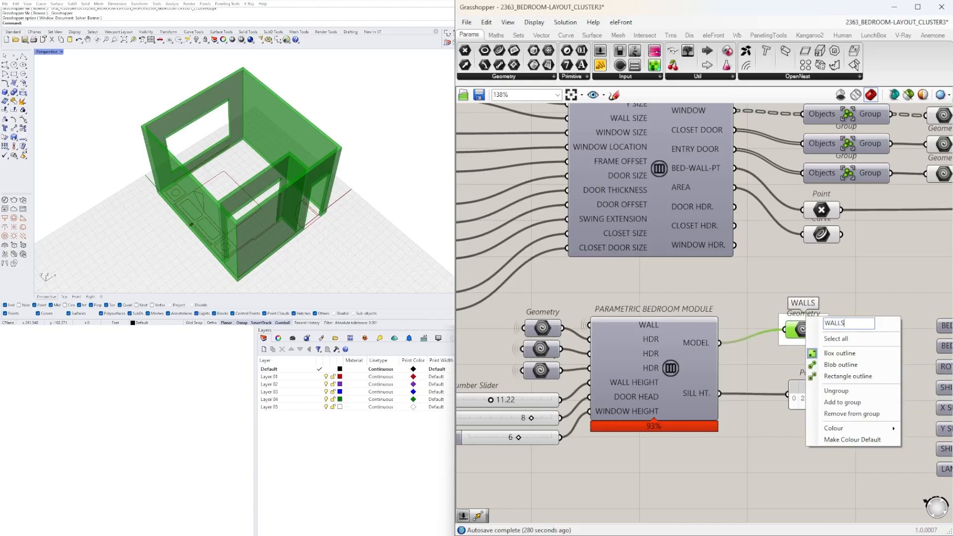
left_click(885, 300)
scroll(807, 211, "down", 1)
Step: Line up the point, curve, WALLS geometry and panel outputs in one vertical column
right_click_drag(804, 208, 615, 323)
left_click_drag(626, 352, 626, 366)
right_click_drag(665, 410, 661, 341)
left_click_drag(665, 246, 621, 422)
left_click(665, 248)
left_click_drag(665, 246, 632, 425)
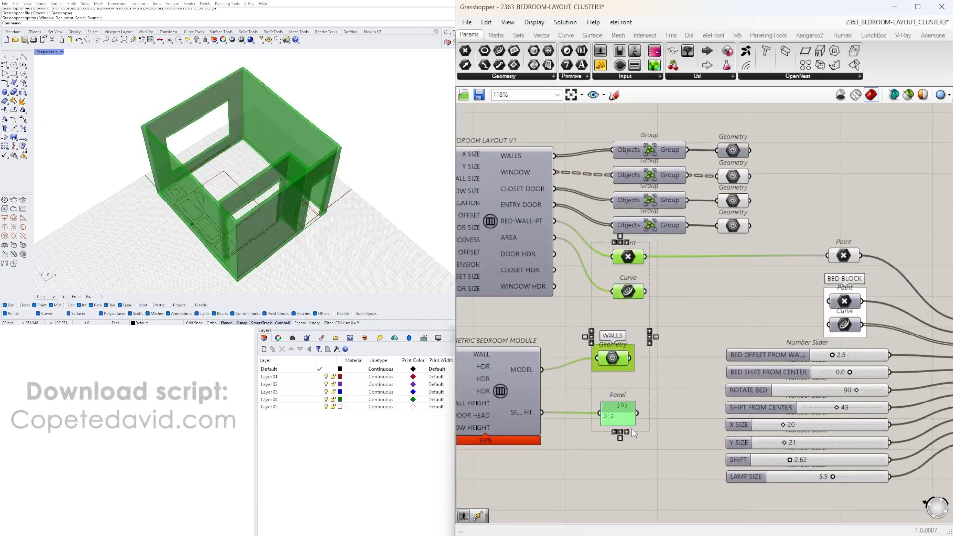
Step: Group the curve fed by the AREA output and label the group PERIMETER
scroll(626, 307, "up", 2)
left_click(627, 307)
right_click(628, 286)
type("PERIMETER")
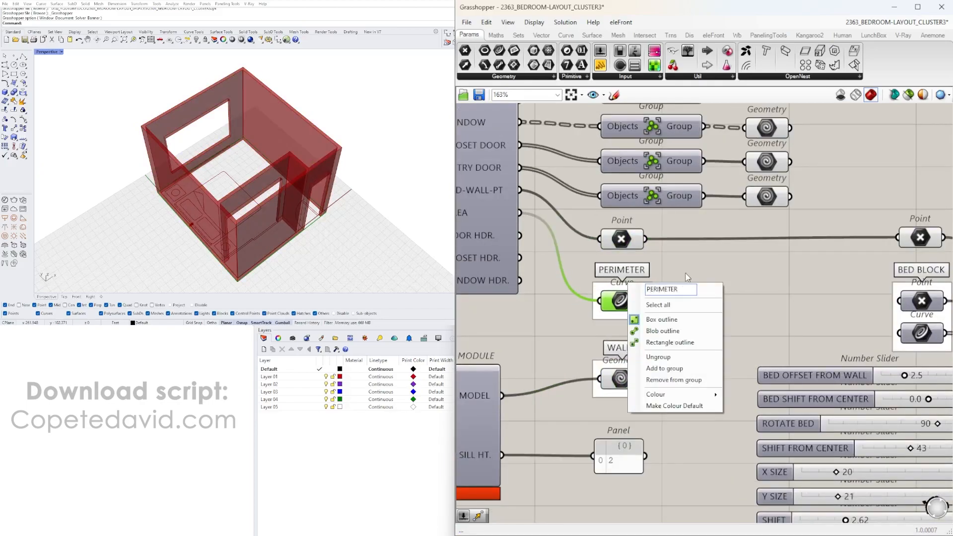
Step: Group the point fed by the BED-WALL-PT output and label the group BED POINT
left_click(618, 244)
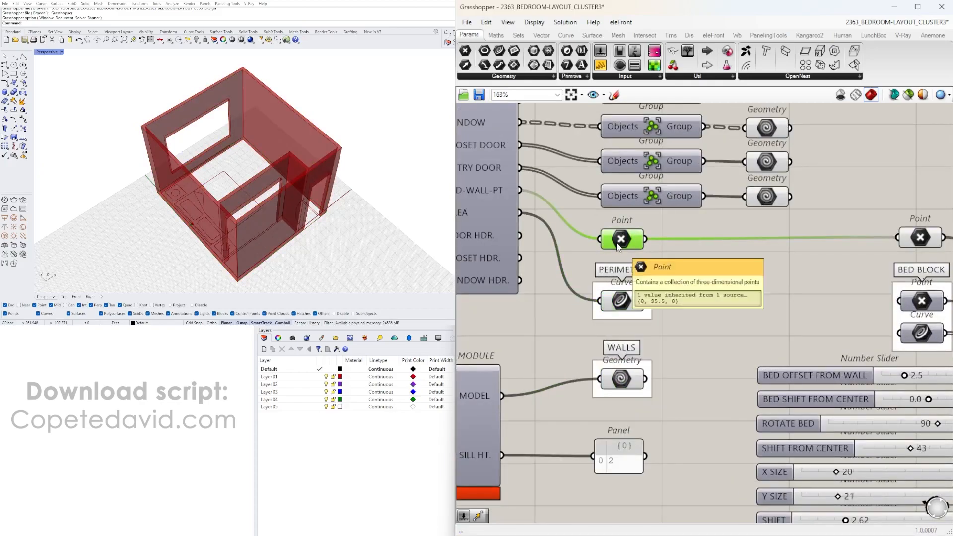
scroll(666, 272, "down", 1)
left_click(662, 316)
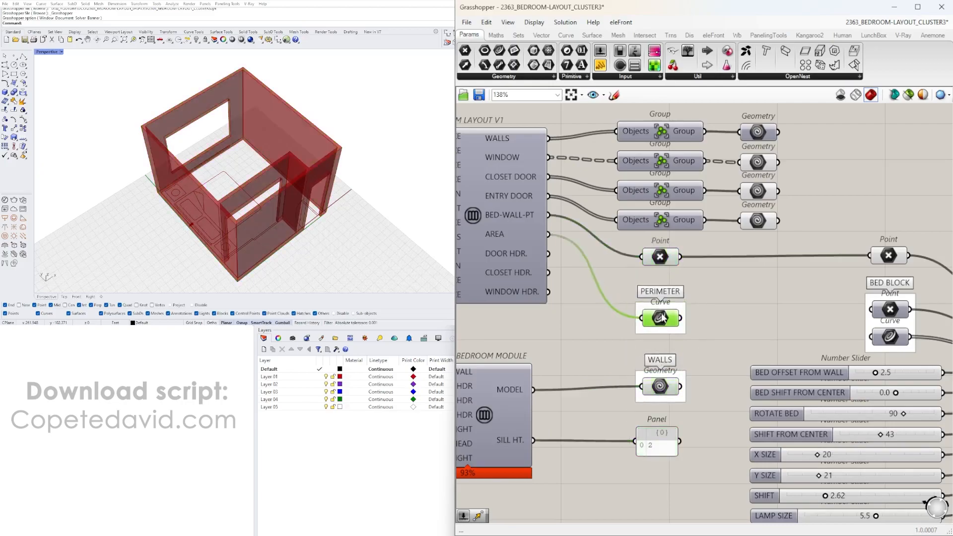
key("ctrl+g")
right_click(665, 255)
right_click_drag(709, 266, 729, 253)
Step: Space the BED POINT, PERIMETER, WALLS and panel outputs evenly down their column
left_click_drag(739, 448, 676, 241)
left_click(709, 347)
left_click(727, 342)
left_click(688, 320)
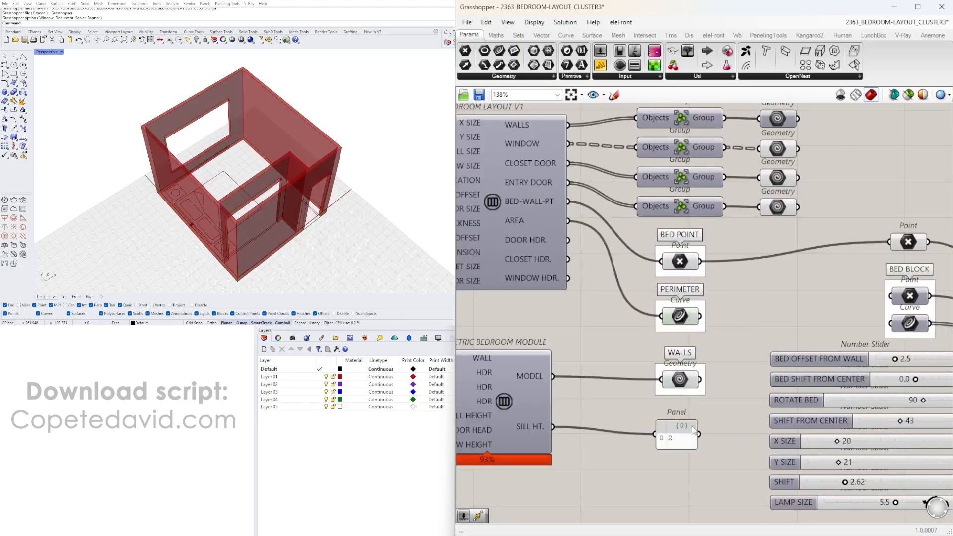
left_click_drag(685, 383, 685, 380)
left_click(732, 347)
Step: Shift the bed block cluster with its inputs, sliders and outputs slightly down toward the labelled outputs
scroll(732, 348, "down", 3)
right_click_drag(923, 370, 854, 304)
left_click_drag(939, 390, 631, 201)
left_click_drag(835, 302, 822, 313)
left_click(799, 246)
Step: Review the bed block cluster's inputs and outputs and the layout of the neighbouring bedroom clusters
scroll(674, 220, "up", 4)
scroll(631, 248, "down", 4)
scroll(645, 278, "up", 1)
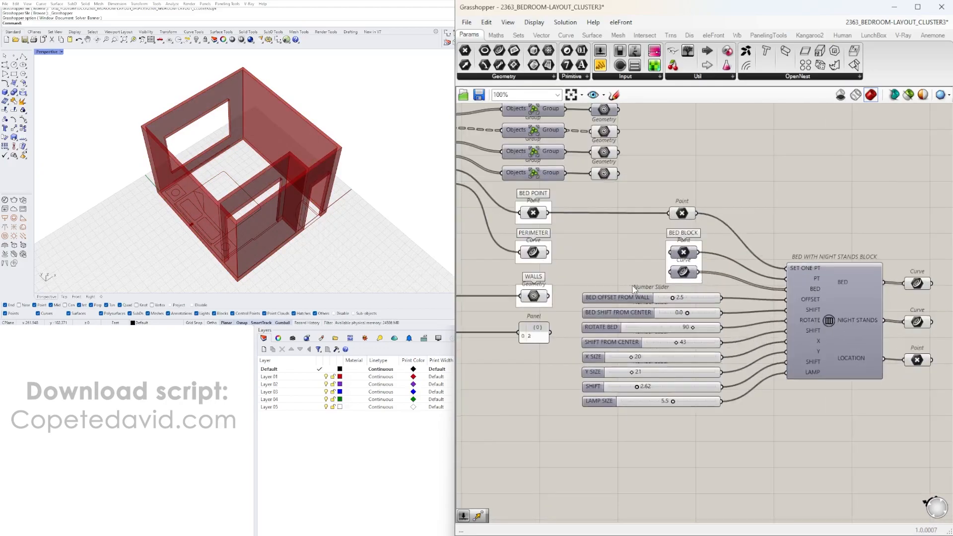
right_click_drag(636, 284, 679, 302)
left_click(723, 234)
right_click_drag(928, 303, 709, 288)
scroll(709, 288, "up", 1)
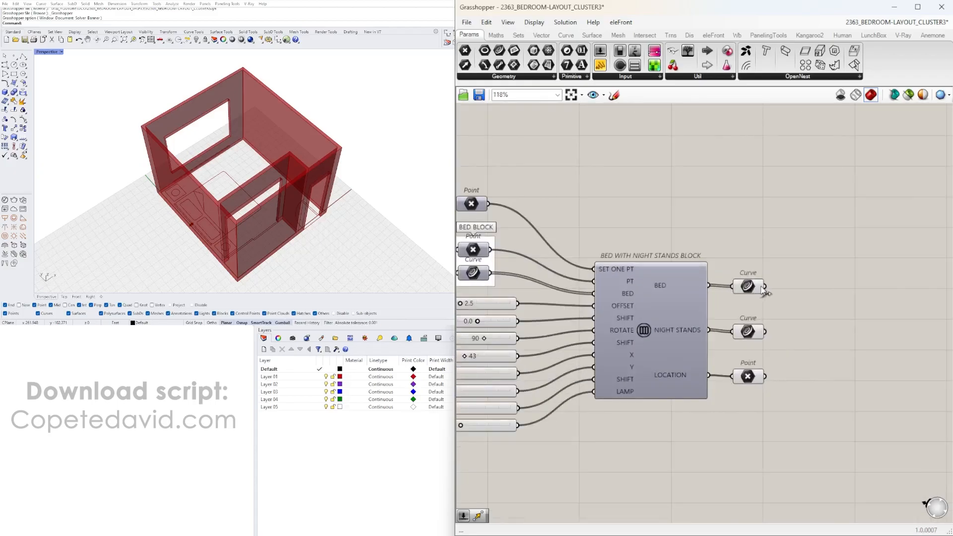
scroll(754, 375, "down", 5)
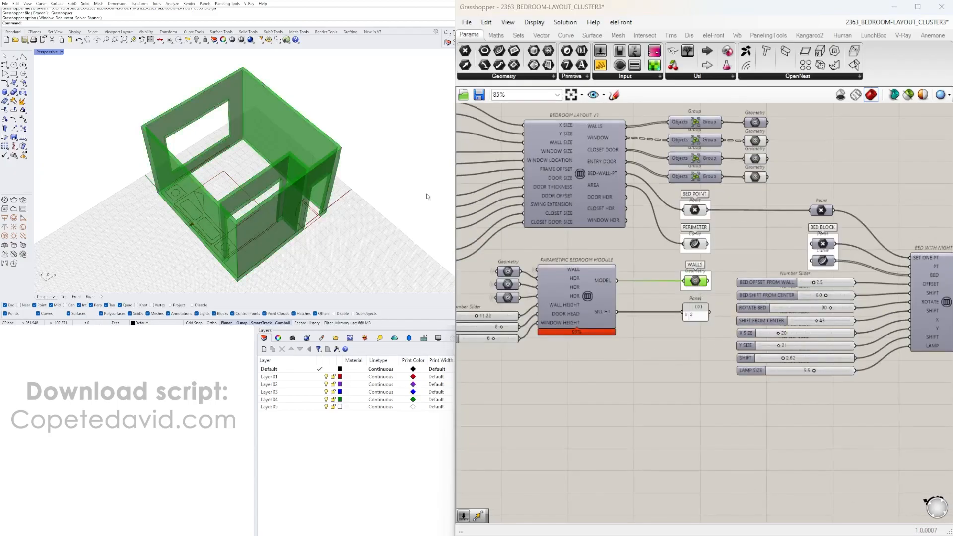